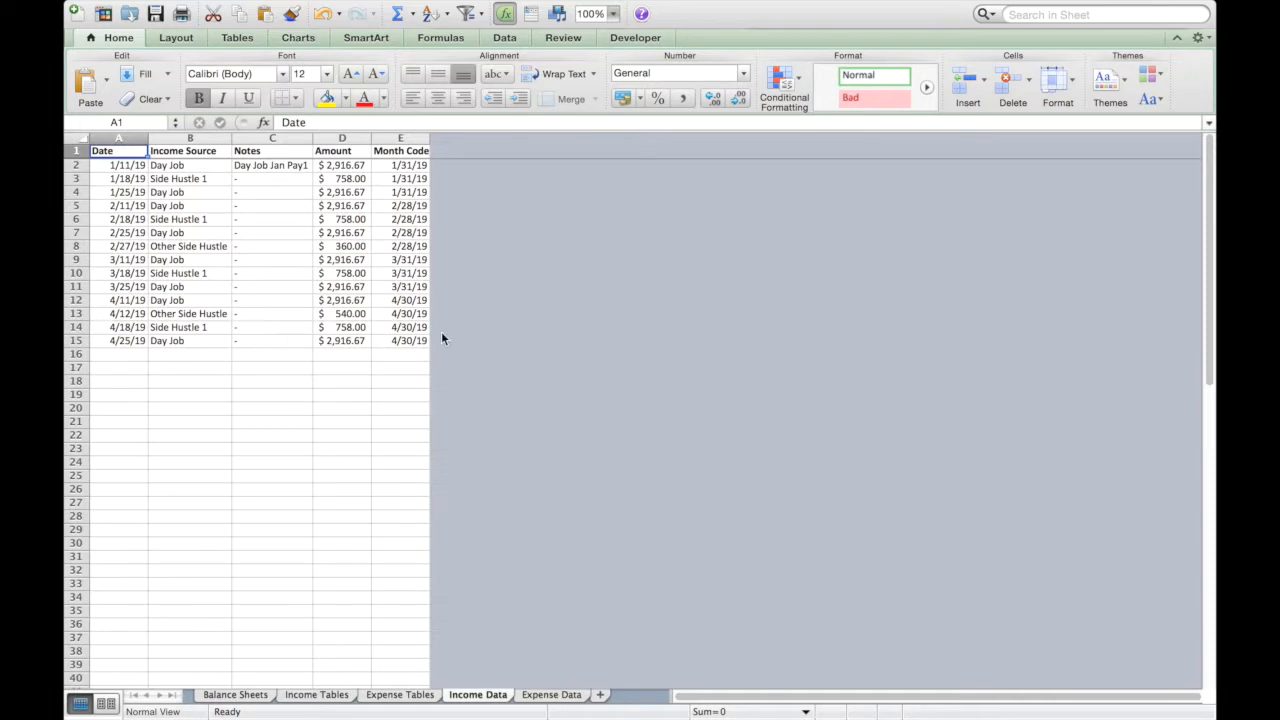
- In row 16 of Income Data, enter the date 5/11/2019 and choose Day Job as the income source
left_click(128, 359)
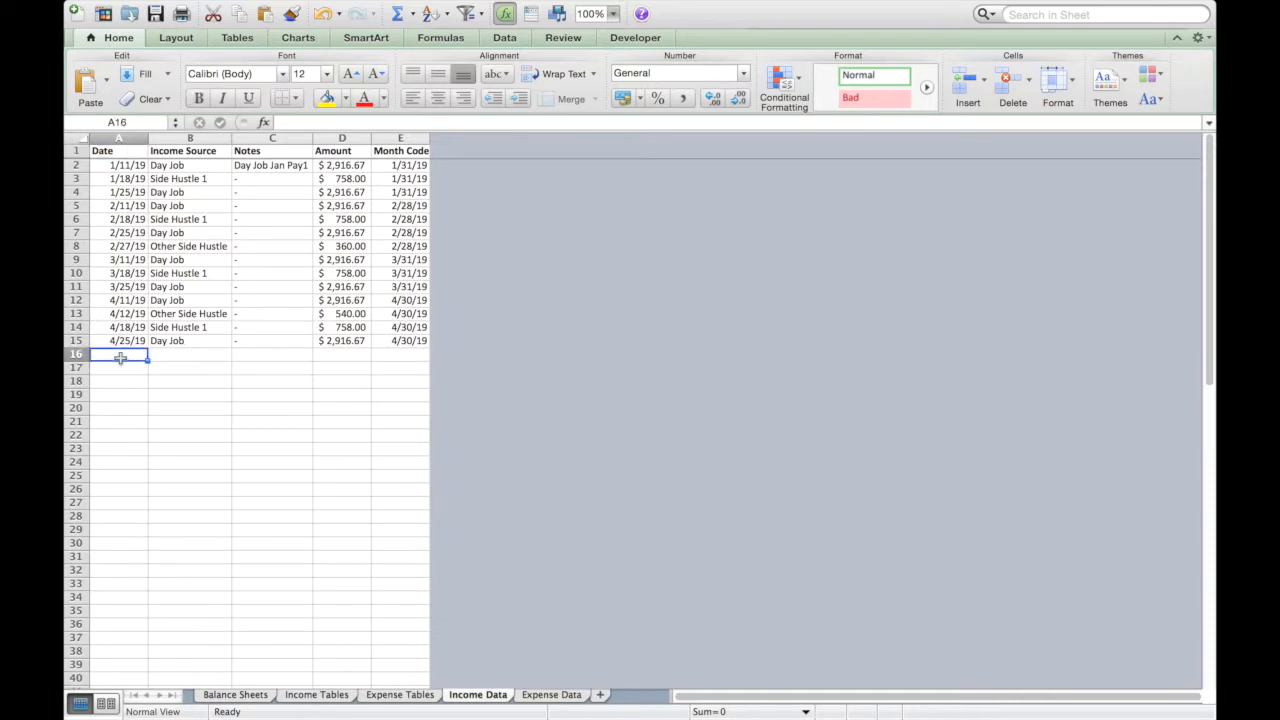
type("5/11/2019")
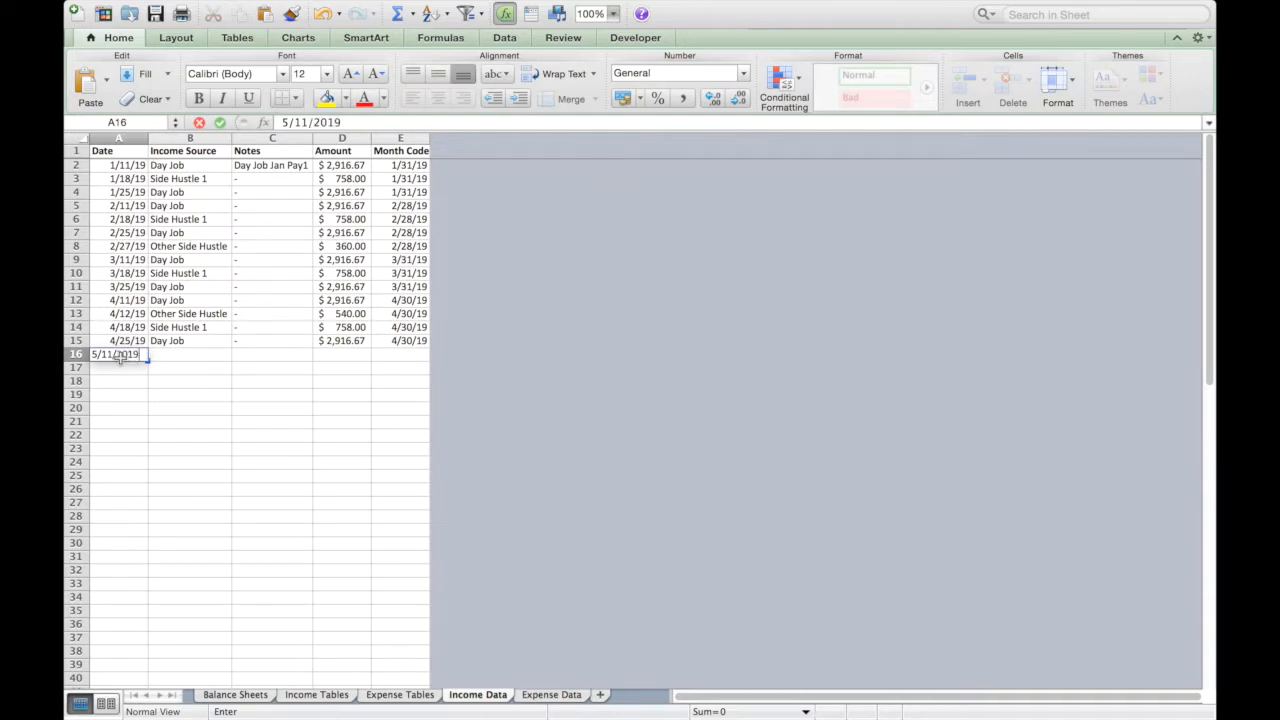
key("Return")
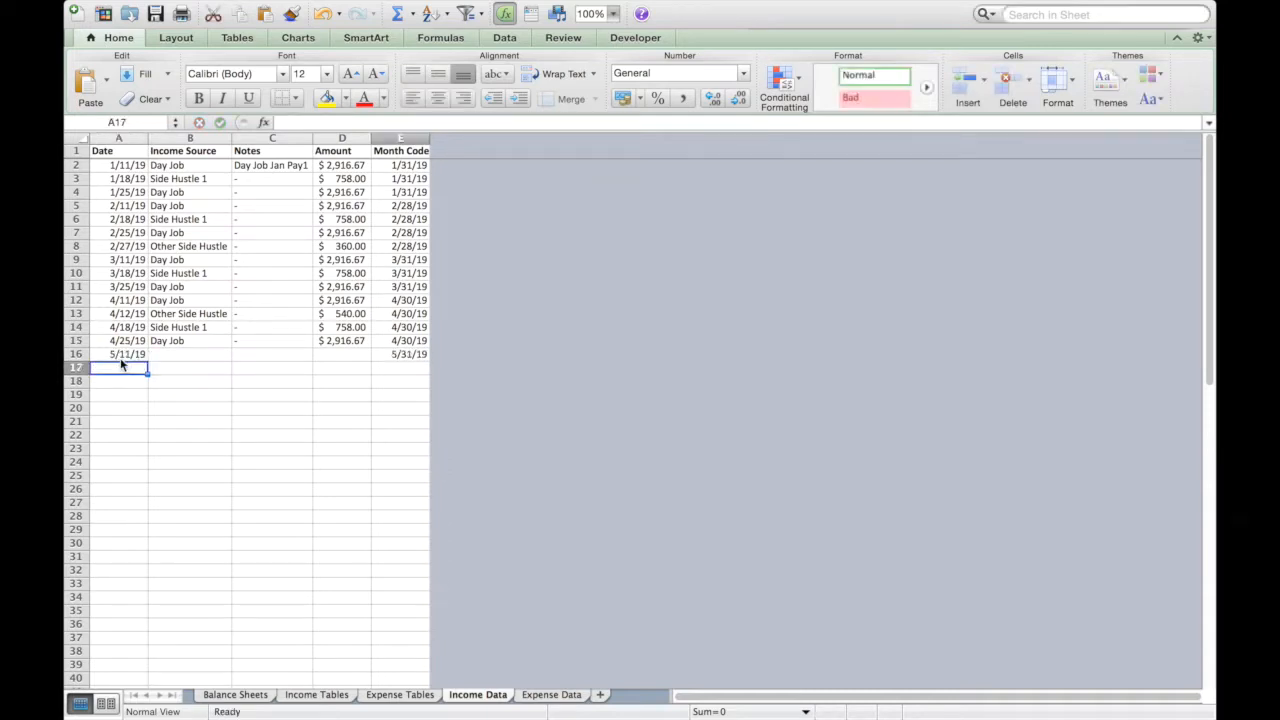
left_click(165, 357)
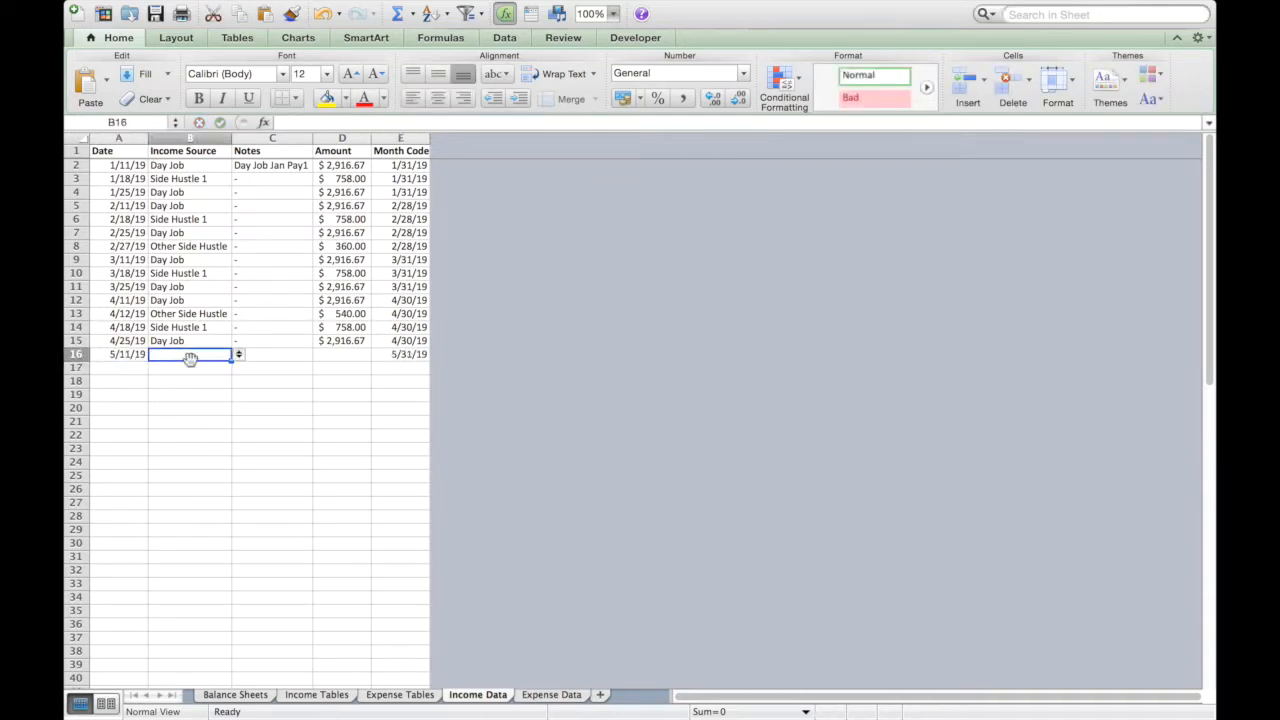
left_click(238, 354)
left_click(222, 374)
- Enter the note "May Paycheck1" for the 5/11/19 income entry and select its Amount cell
left_click(271, 358)
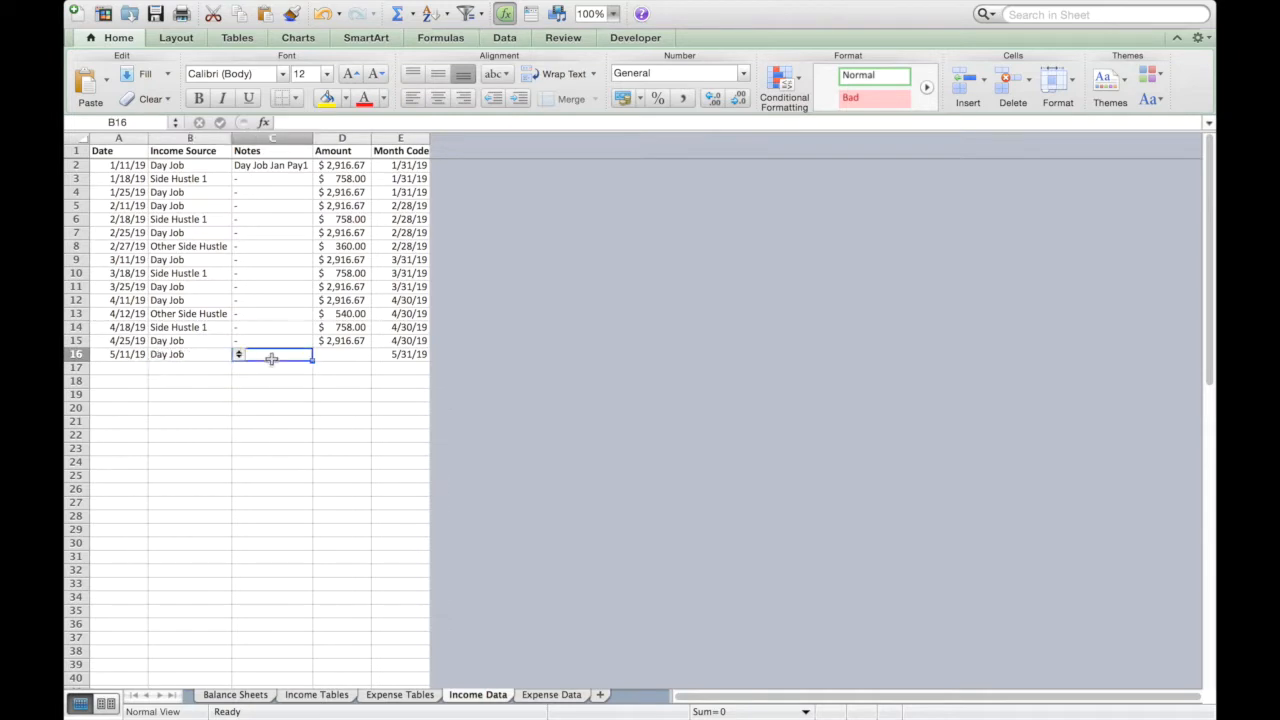
type("May Paycheck")
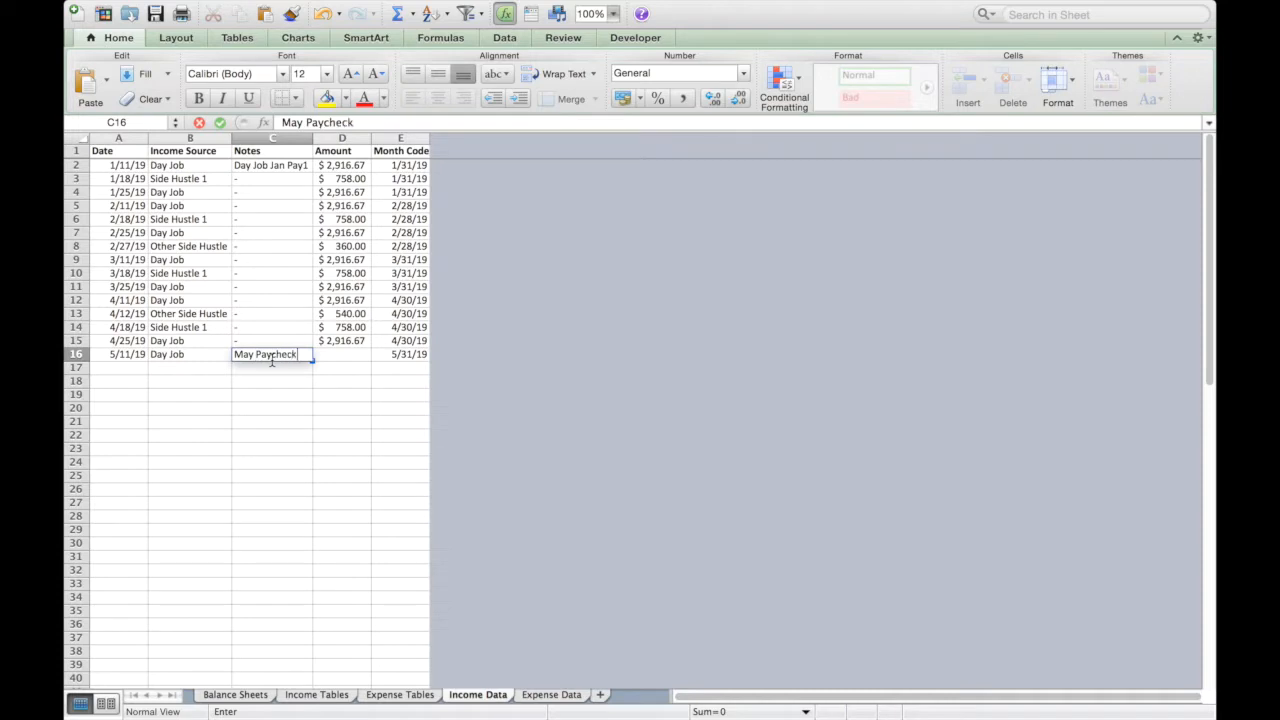
key("Return")
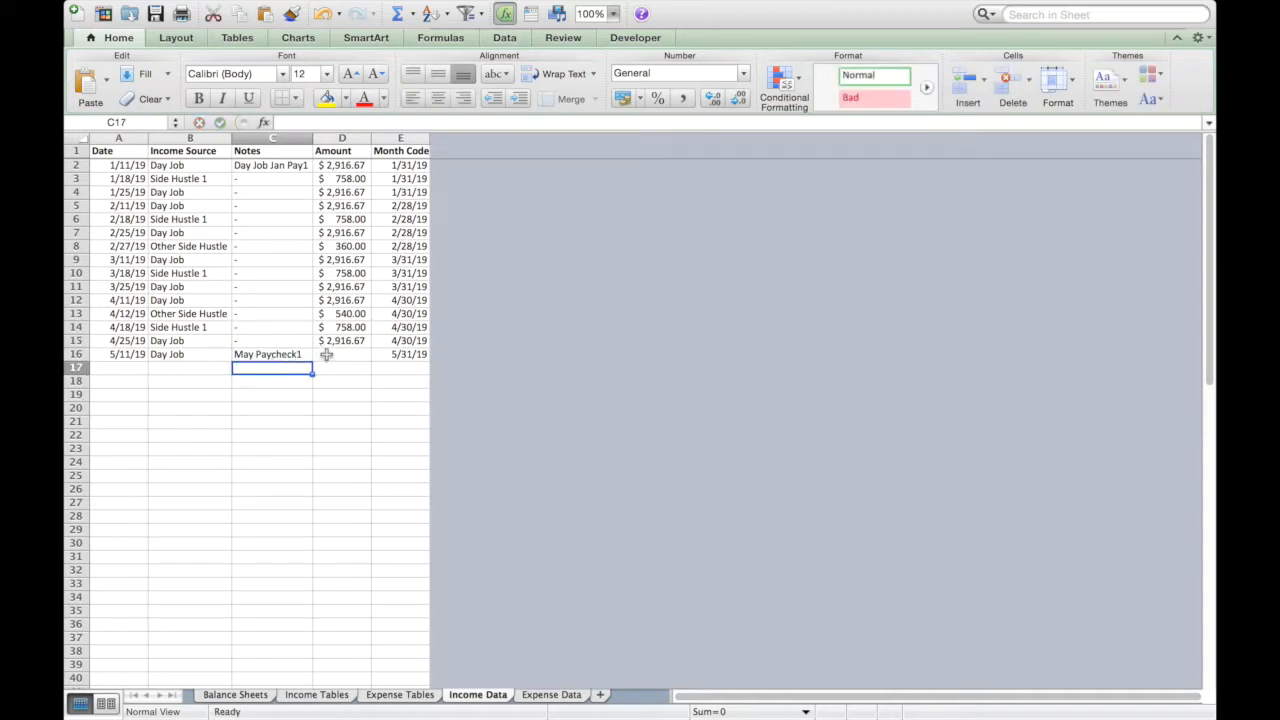
left_click(333, 355)
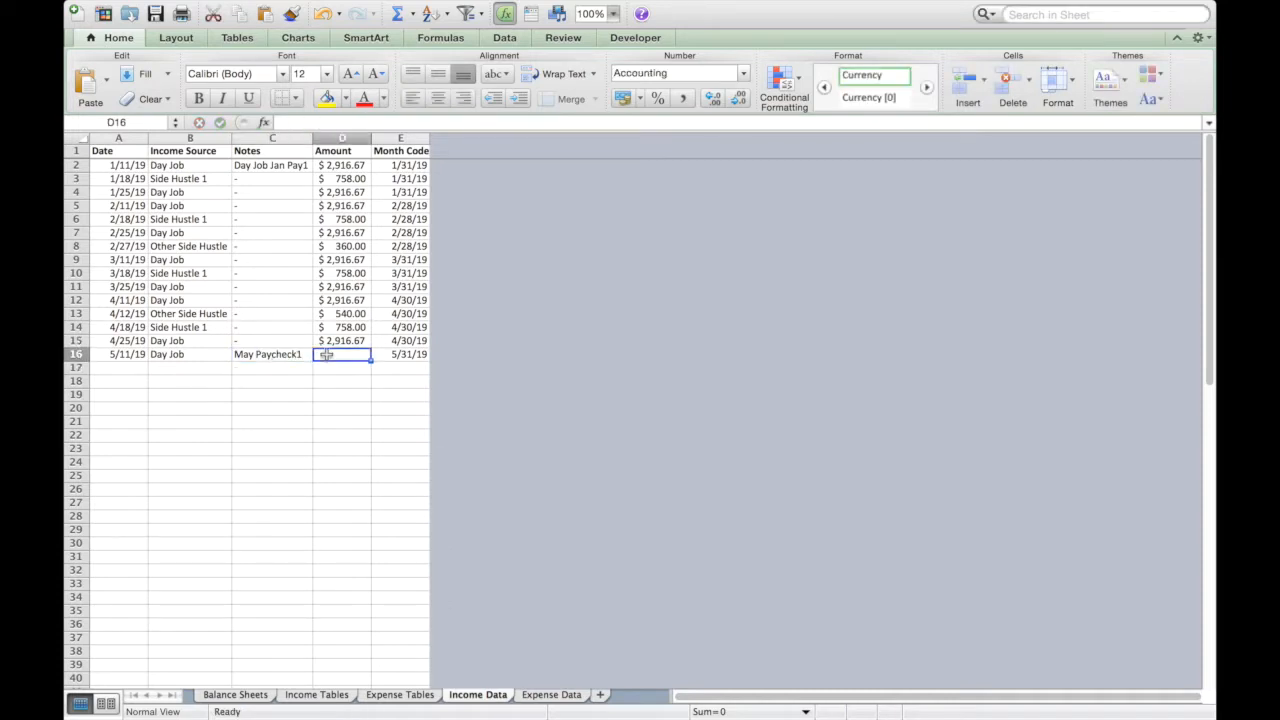
left_click(340, 166)
key("super+c")
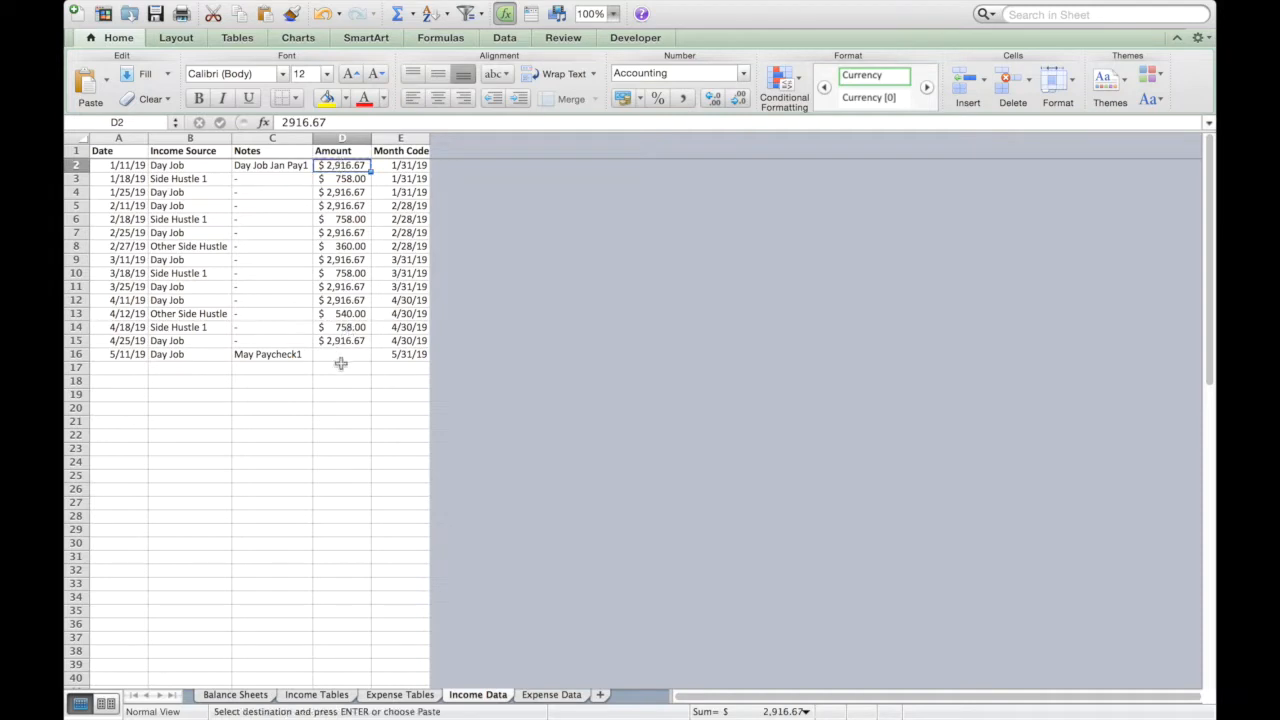
left_click(344, 355)
double_click(344, 355)
key("Escape")
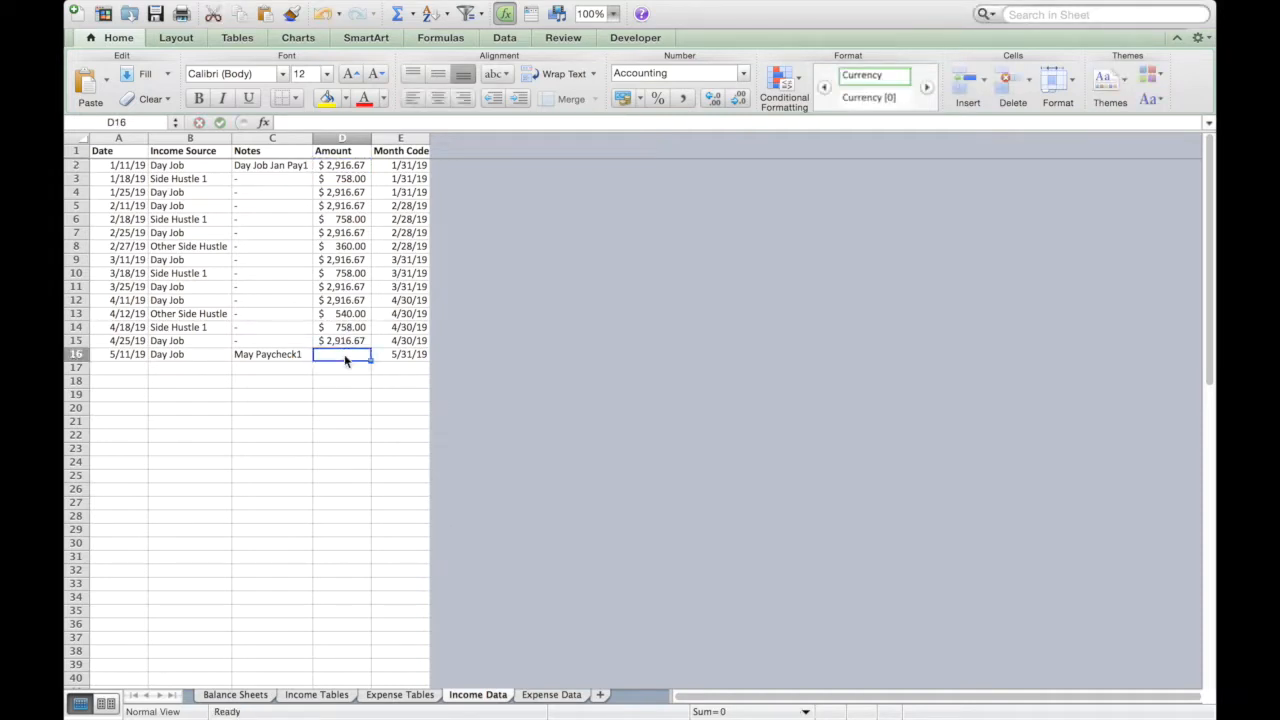
- Enter 2916.67 as the amount of the 5/11/19 Day Job entry in D16
type("2,")
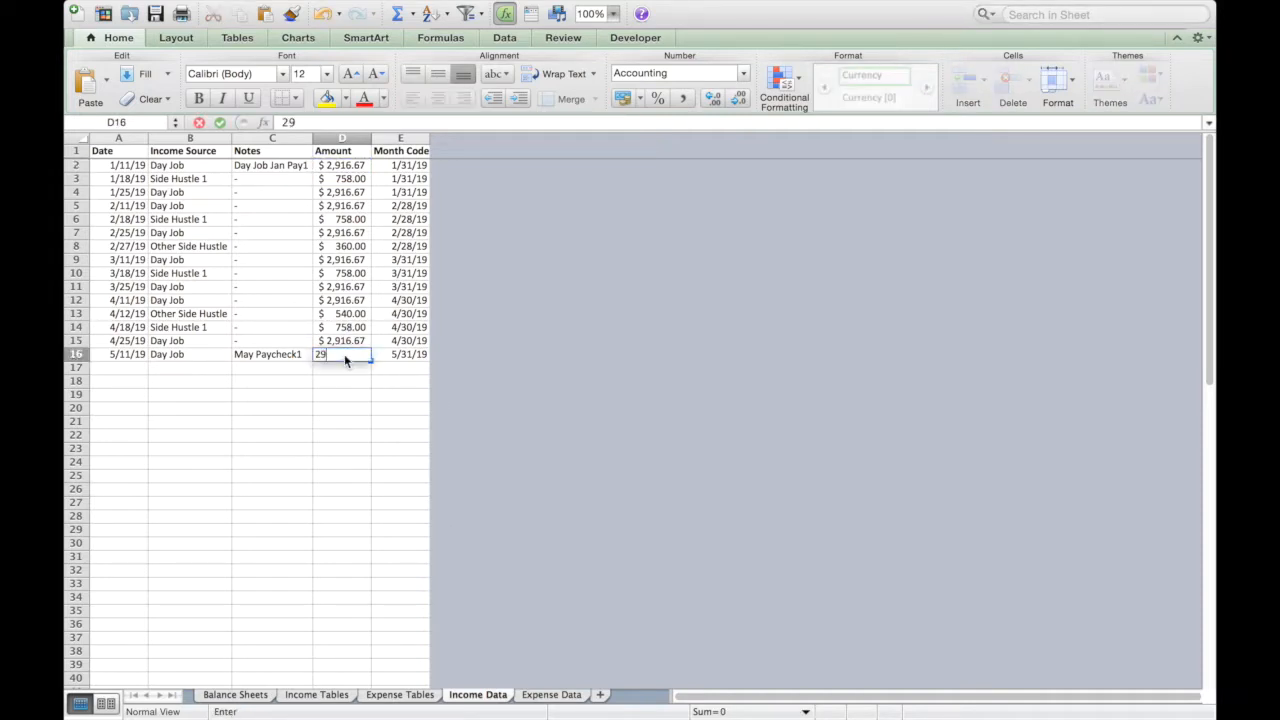
type("916.67")
key("Return")
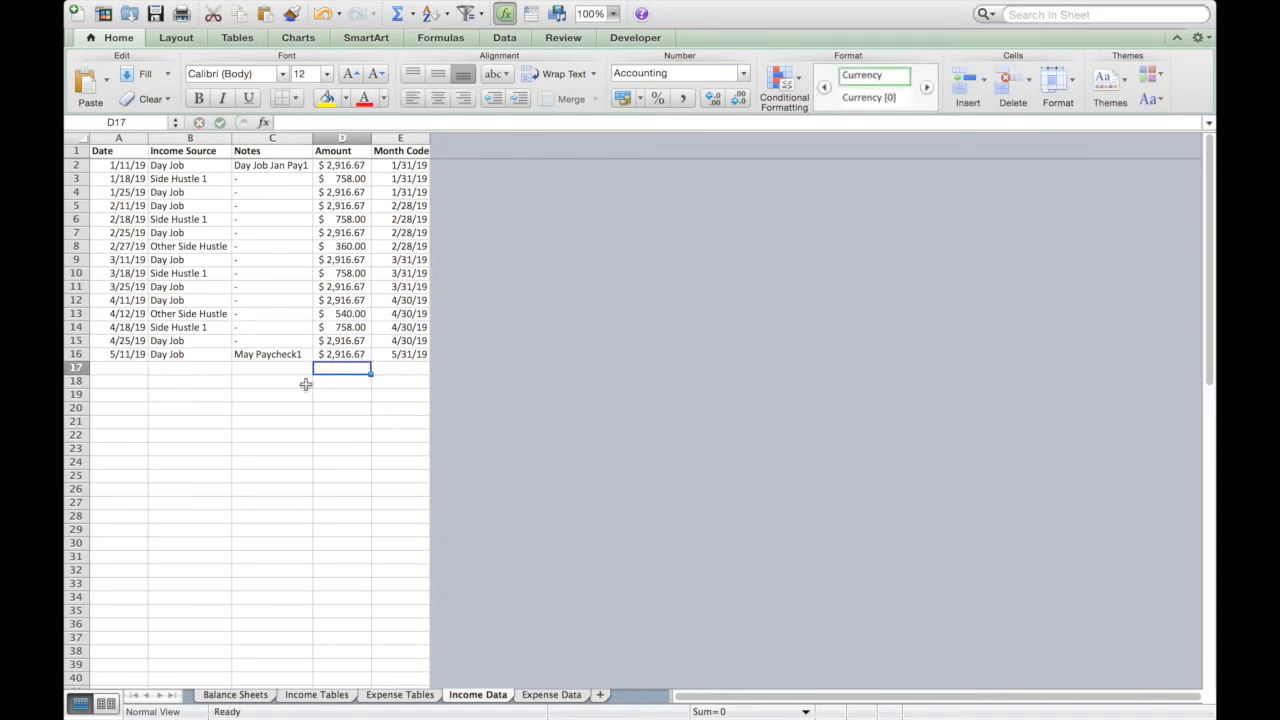
- In Income Tables, fill the 4/30/19 row's formulas in B5:H5 down through the 12/31/19 row and check the May formulas
left_click(316, 694)
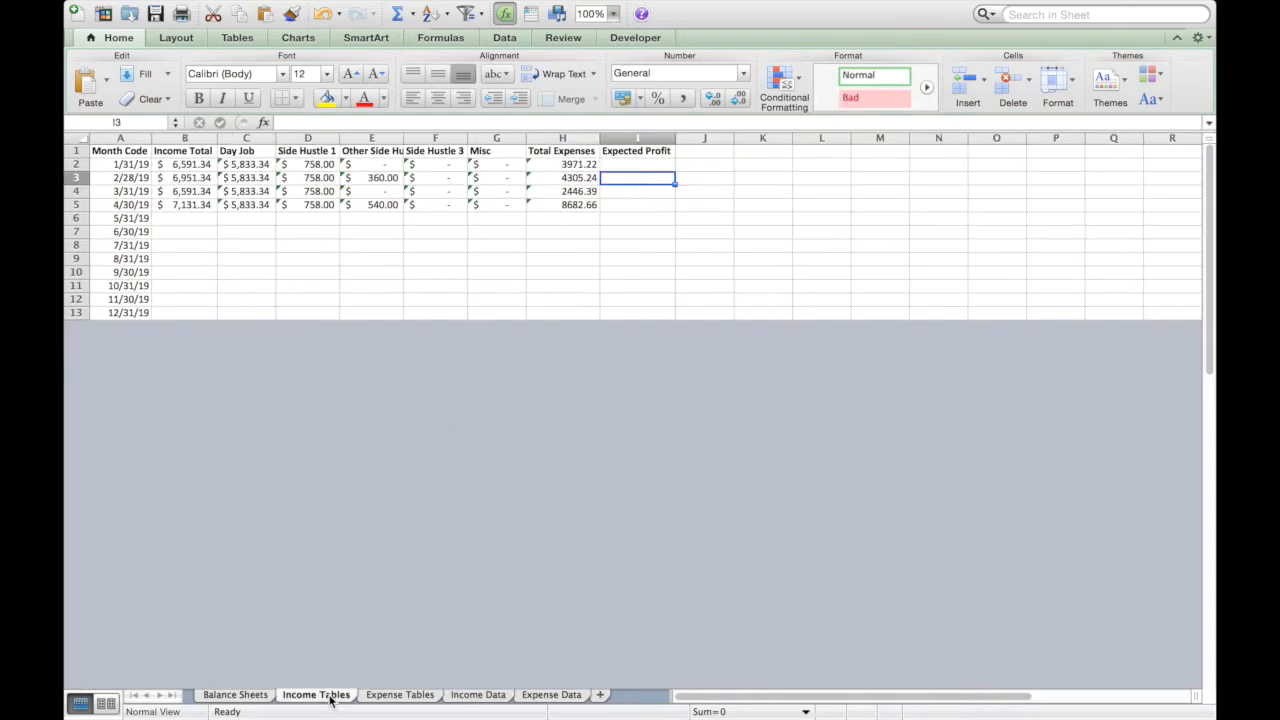
left_click(165, 207)
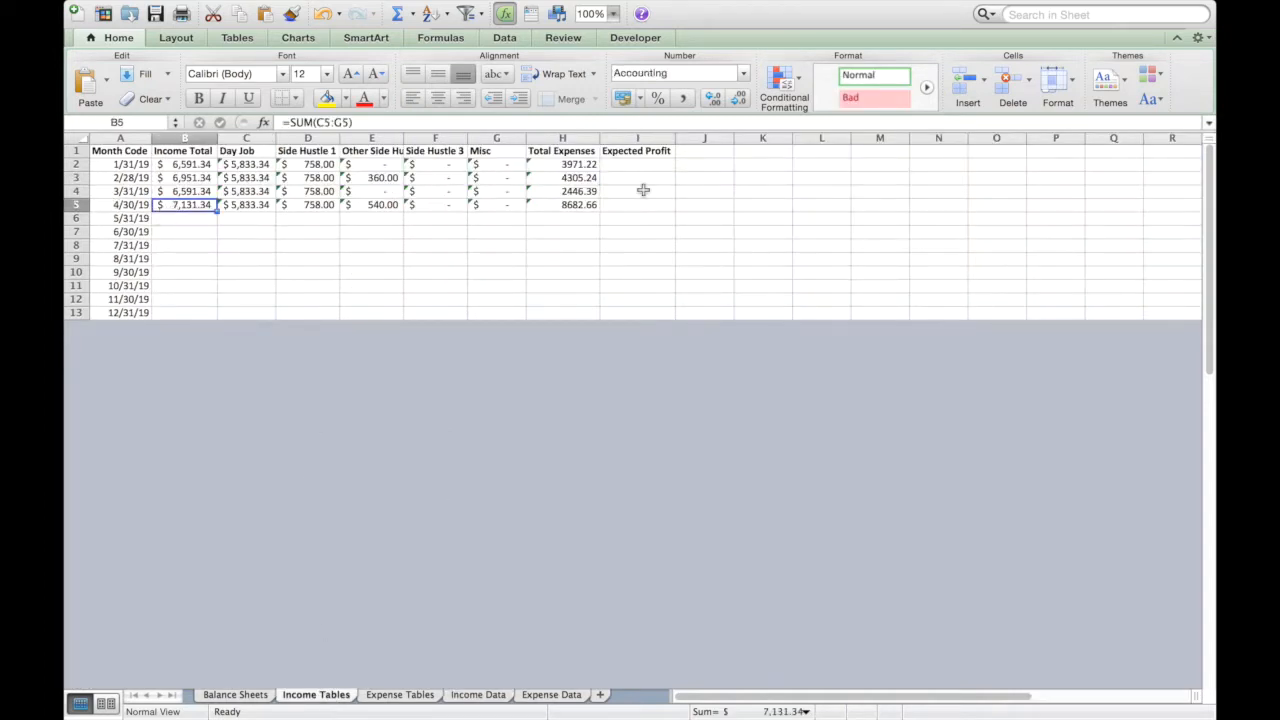
left_click(591, 205, "shift")
left_click_drag(600, 211, 598, 317)
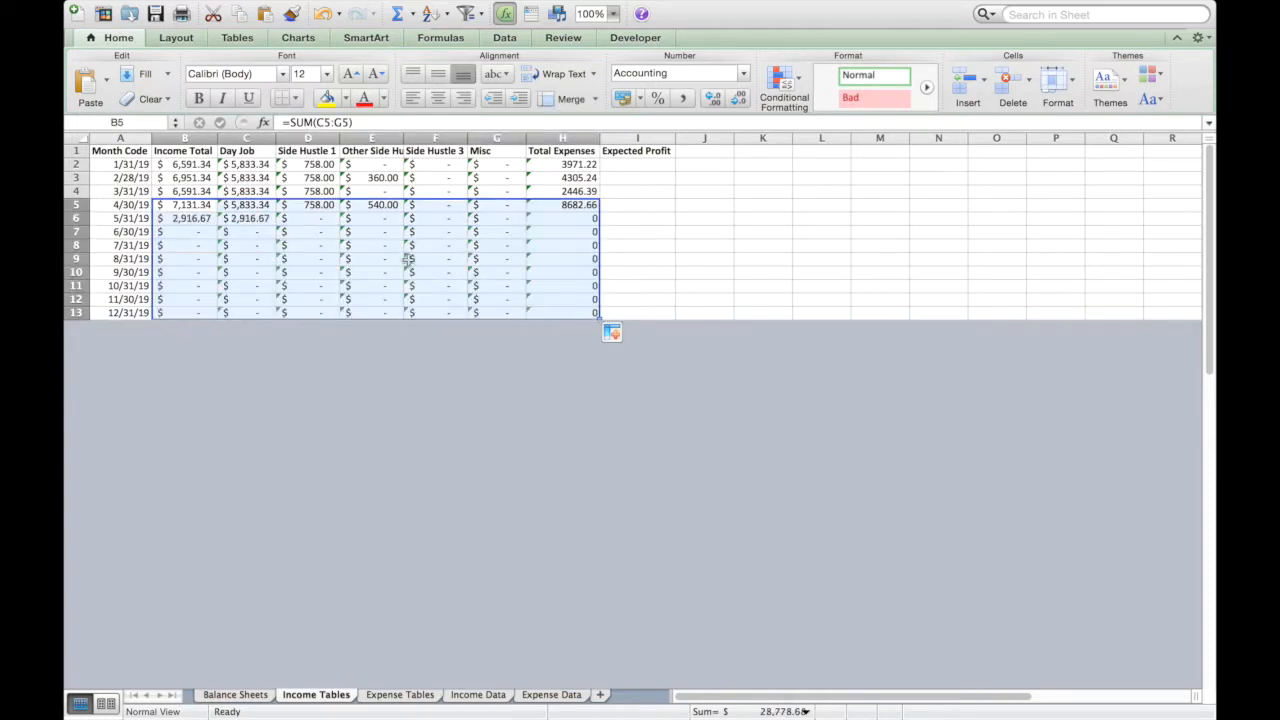
left_click(239, 221)
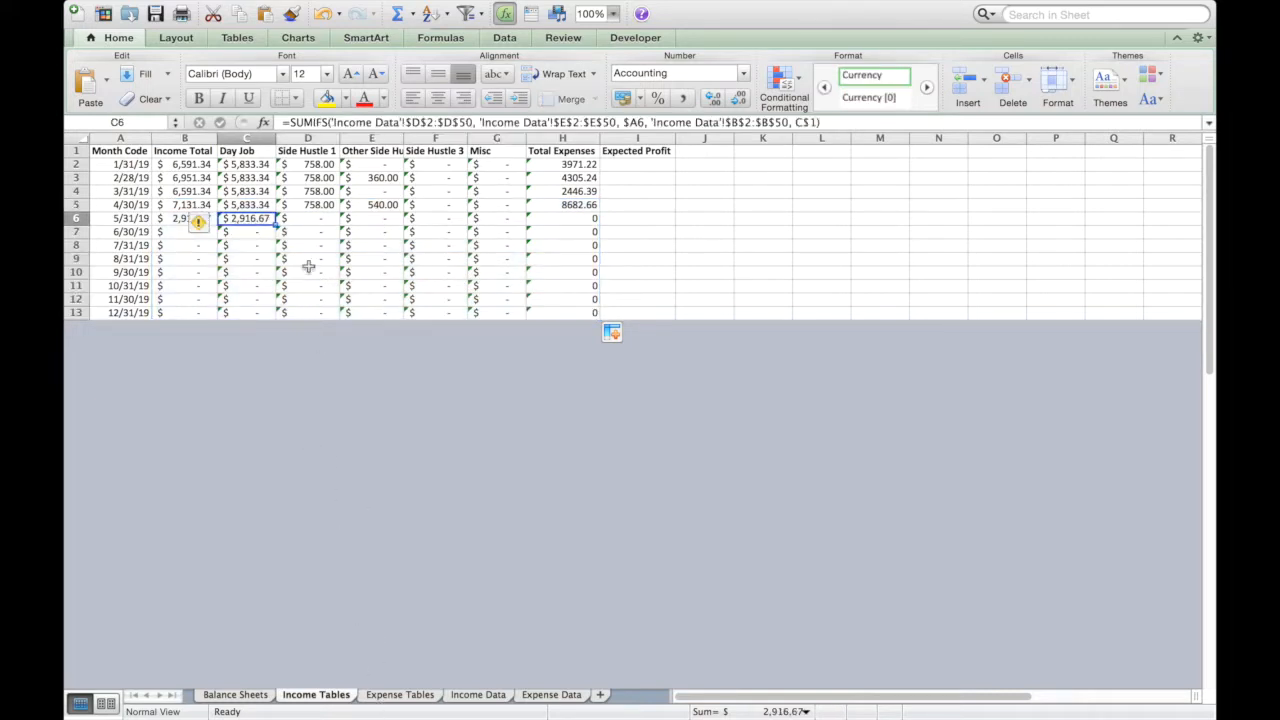
left_click(322, 218)
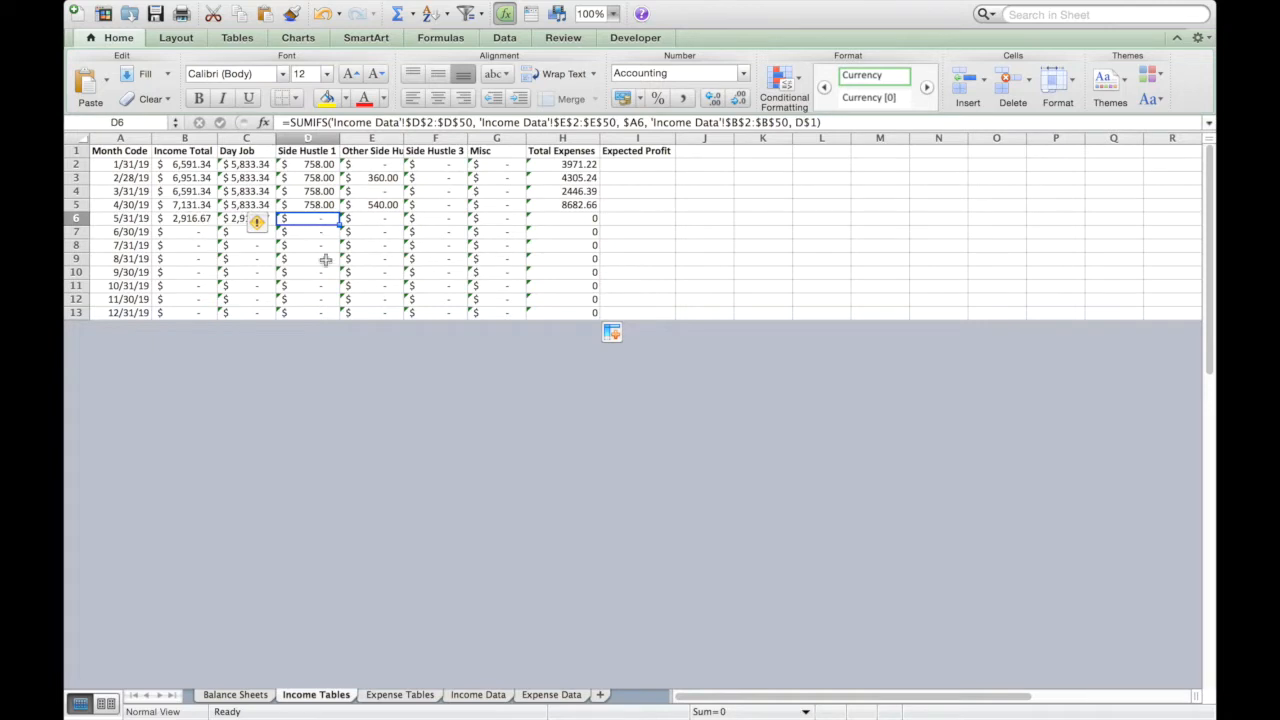
left_click(377, 221)
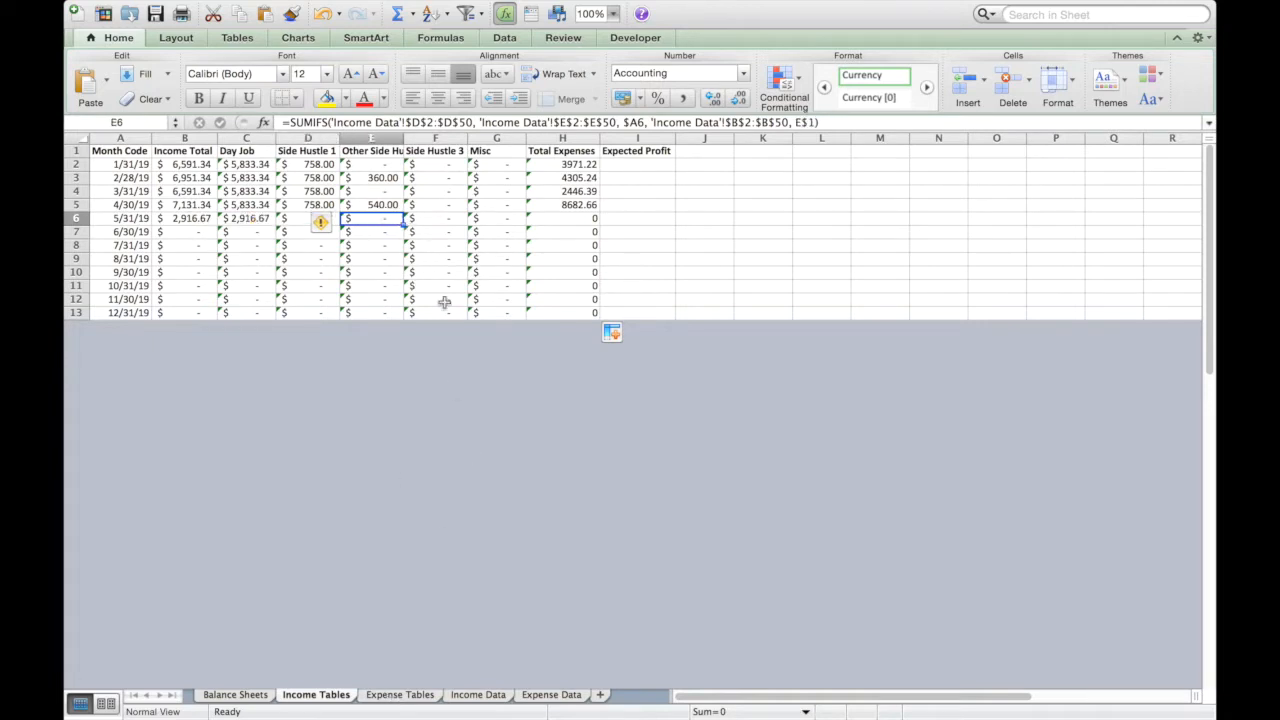
left_click(433, 217)
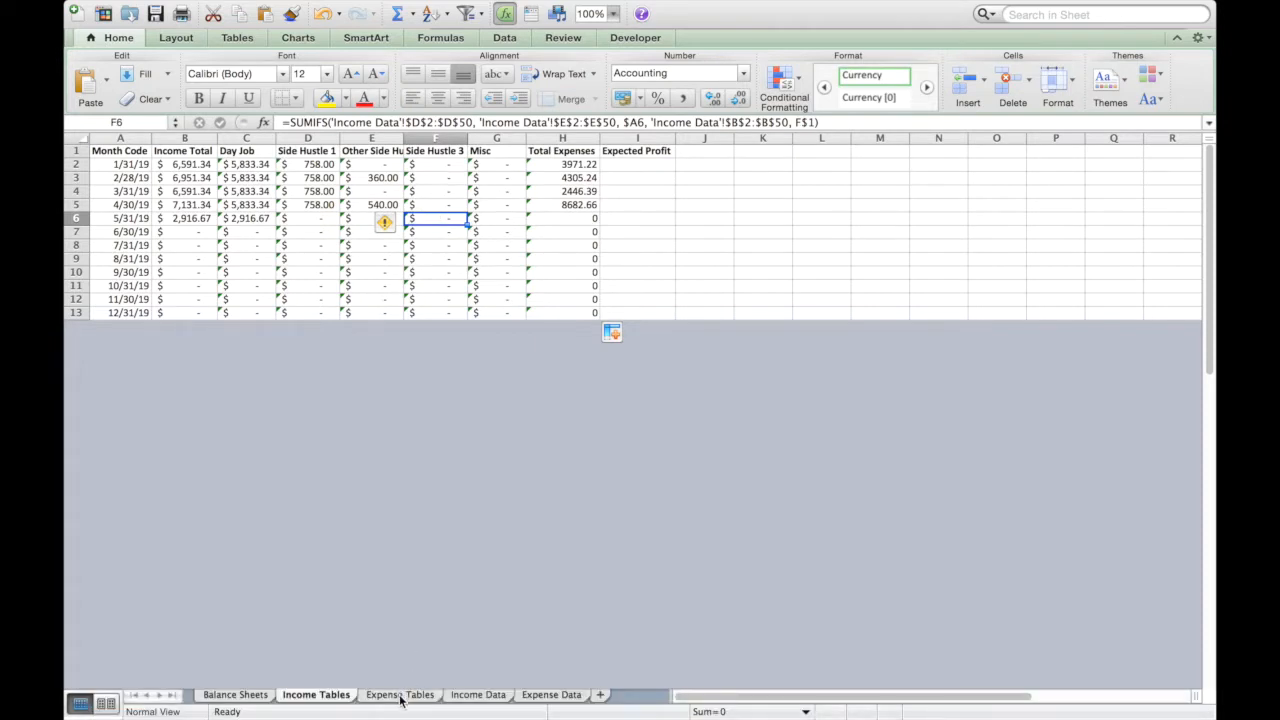
- In row 17 of Income Data, enter the date 5/24/2019 and choose Side Hustle 3 as the income source
left_click(455, 696)
left_click(120, 355)
left_click(121, 370)
double_click(121, 372)
type("5")
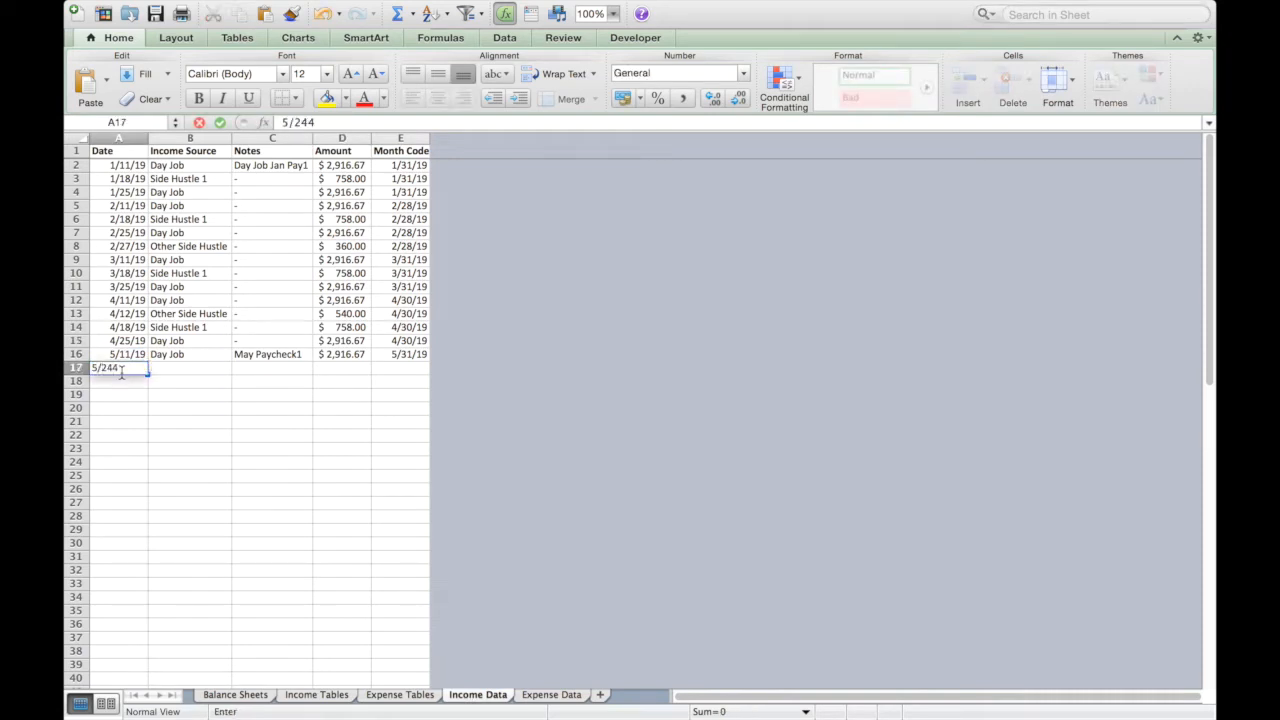
type("/24/2019")
key("Return")
left_click(200, 370)
left_click(237, 370)
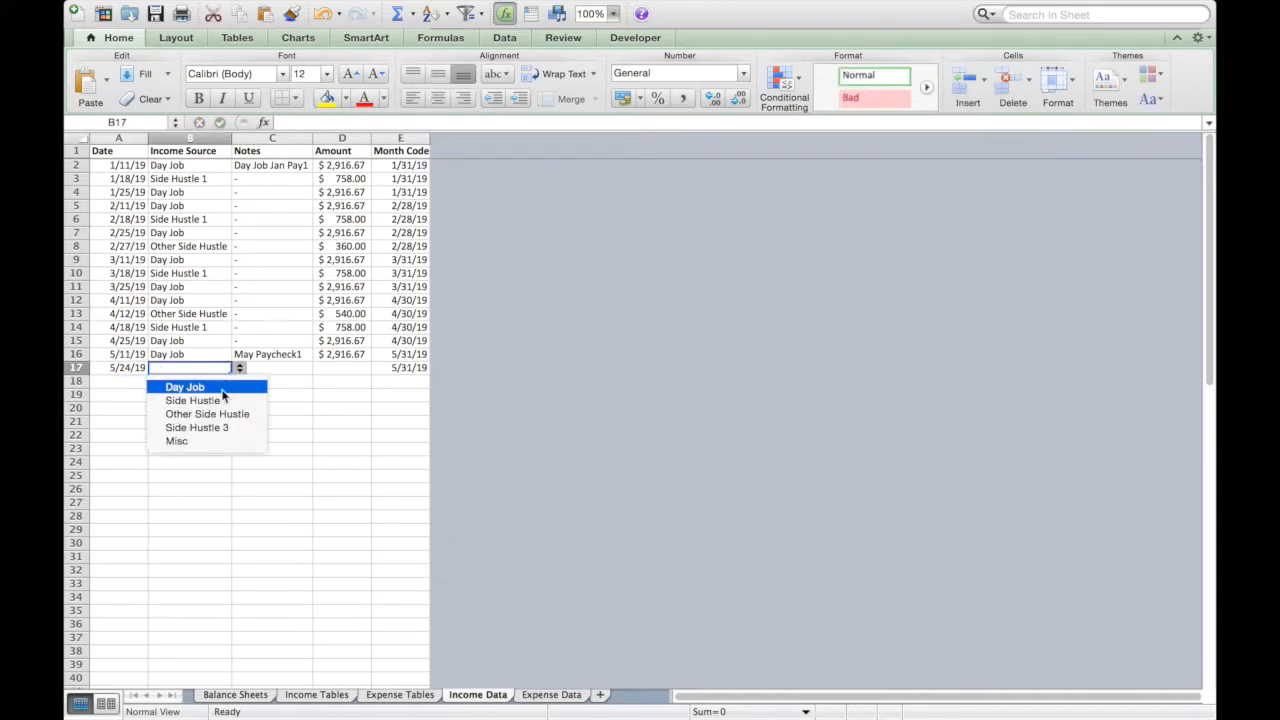
left_click(215, 428)
- Complete the 5/24/19 income entry with the note "May Side3 Check" and an amount of 127
left_click(268, 368)
double_click(268, 368)
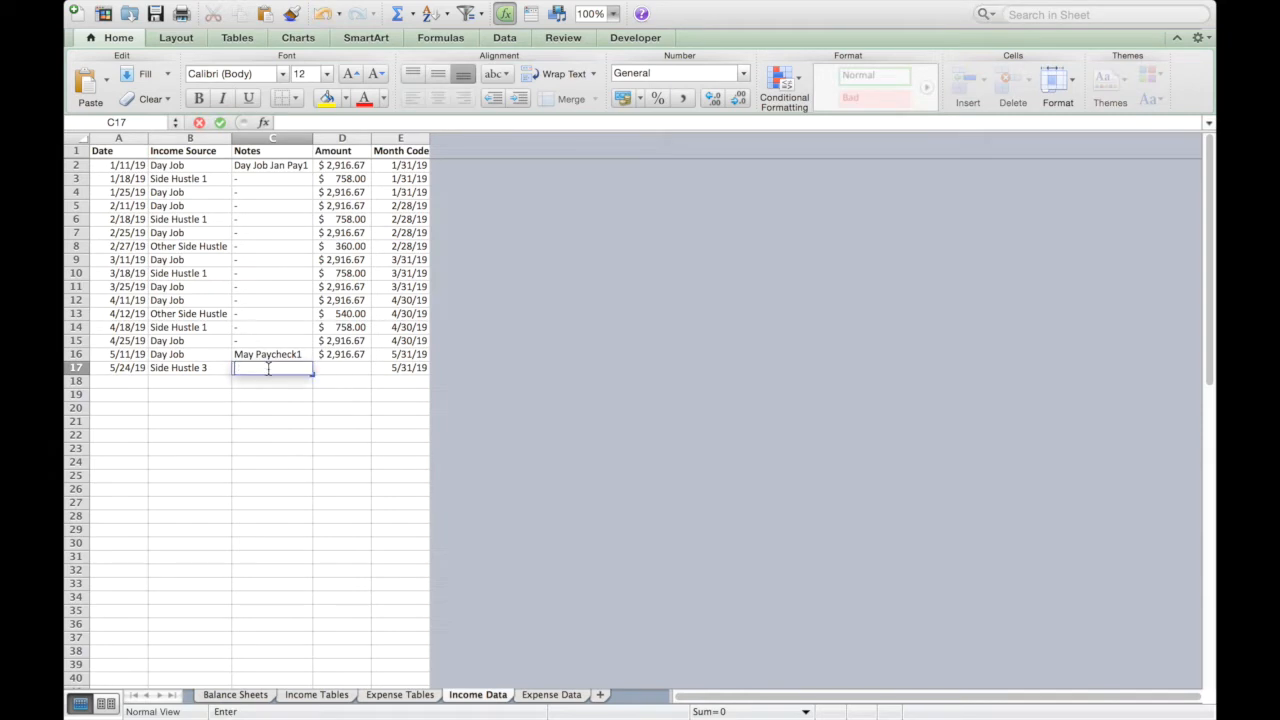
type("May Side 3 Check")
key("Return")
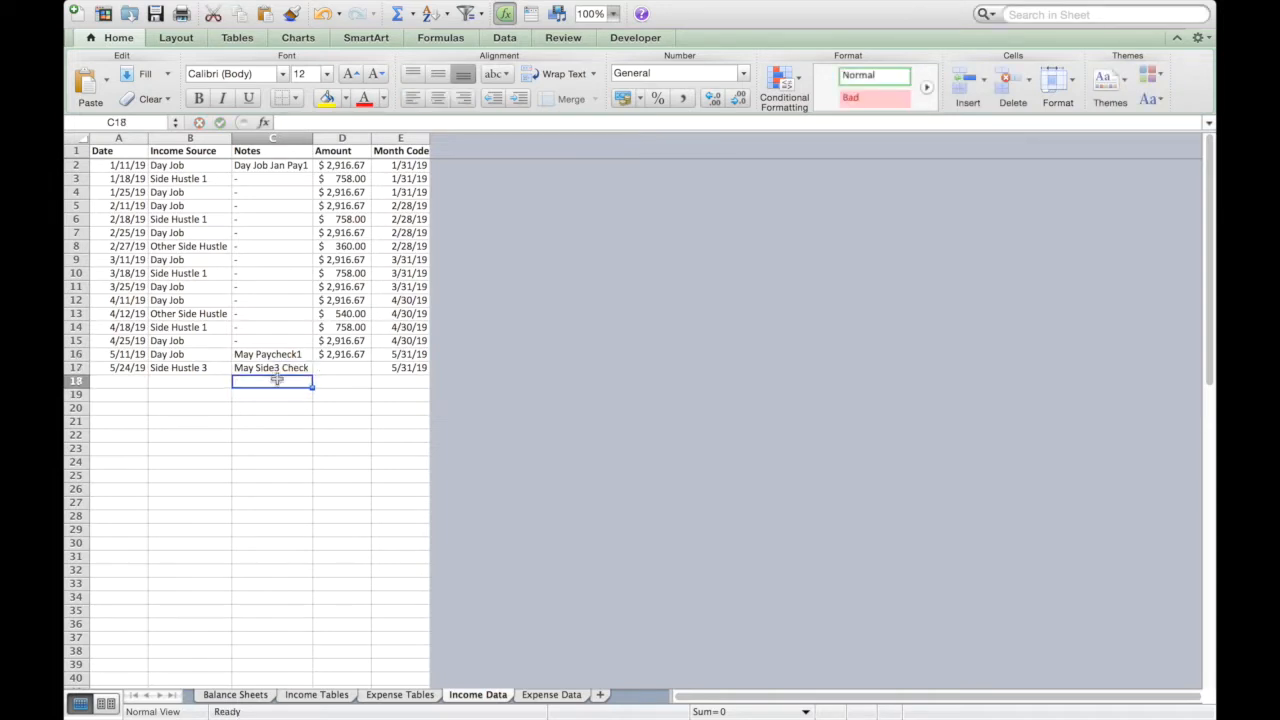
double_click(342, 370)
type("12")
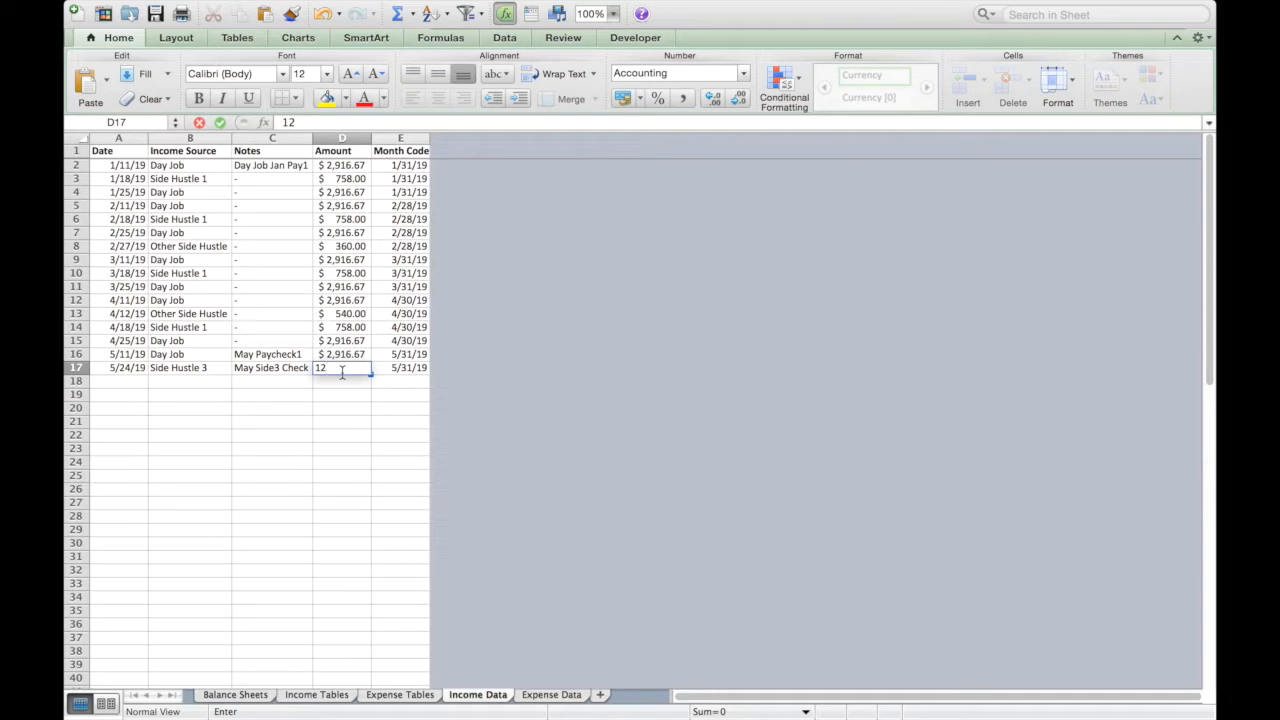
type("7")
key("Return")
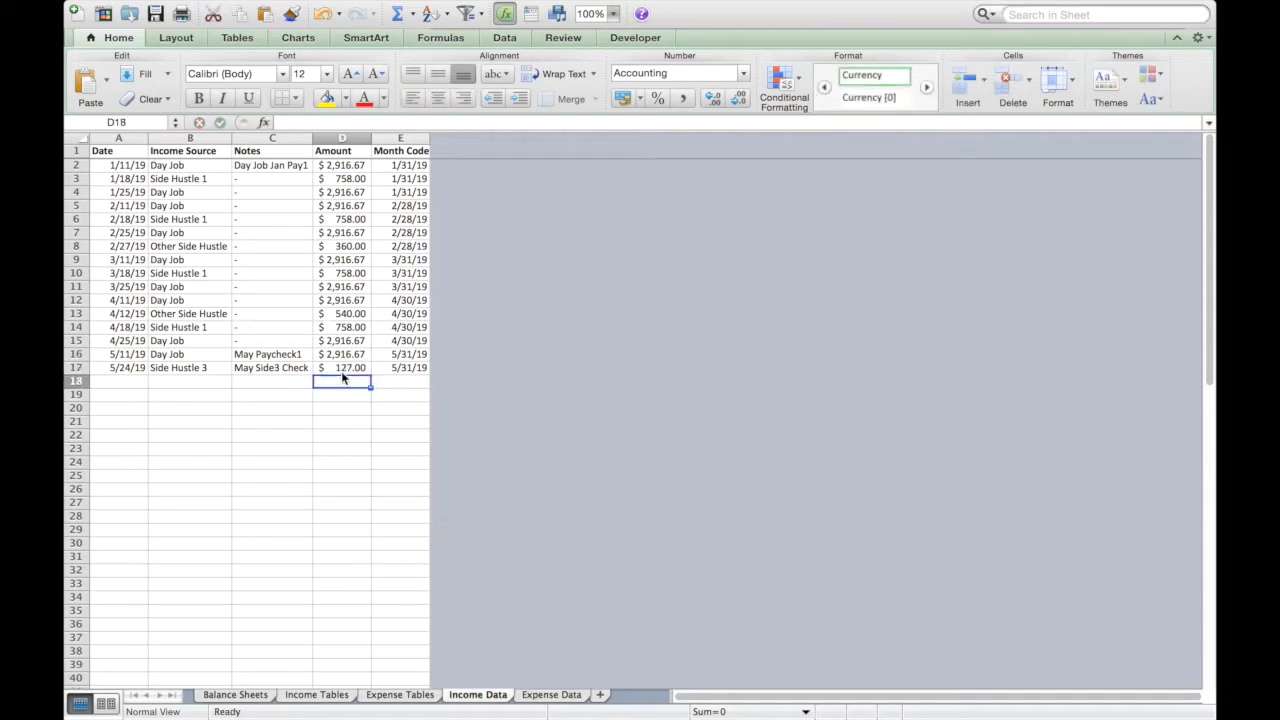
- Examine the May Side Hustle 3 total in Income Tables, the entries in Expense Data and the Expense Tables sheet
left_click(338, 698)
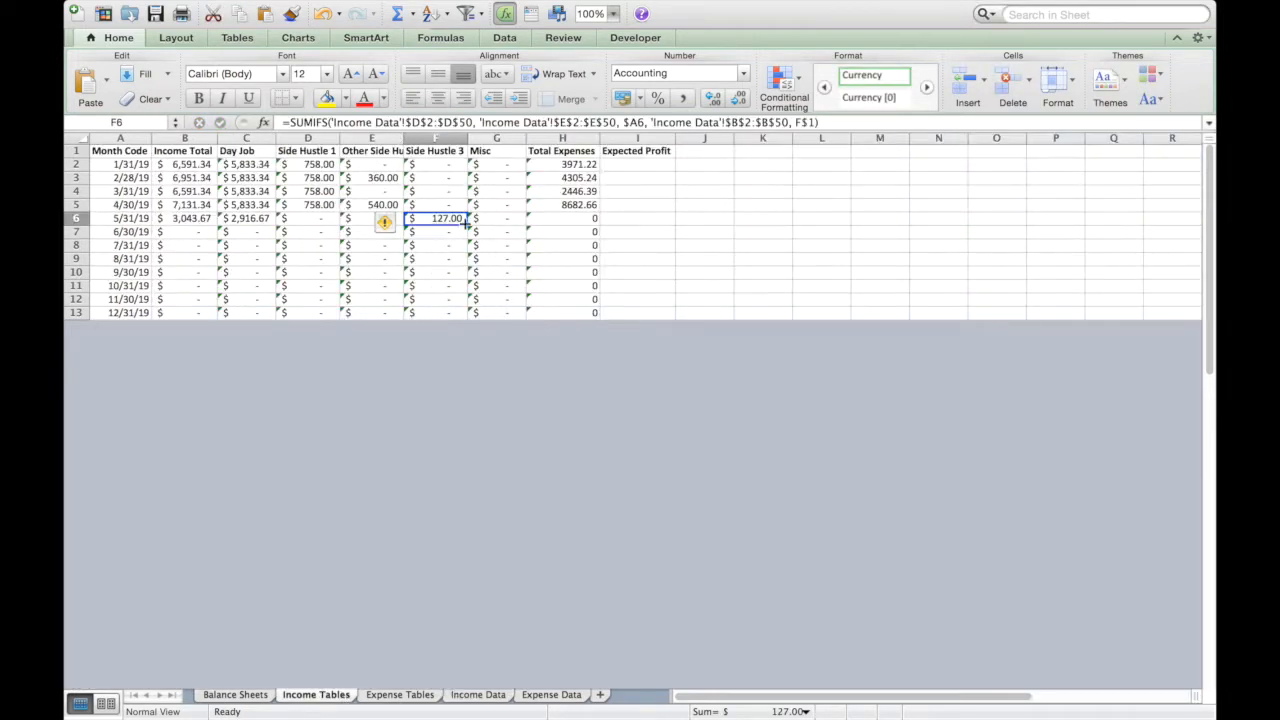
left_click(458, 230)
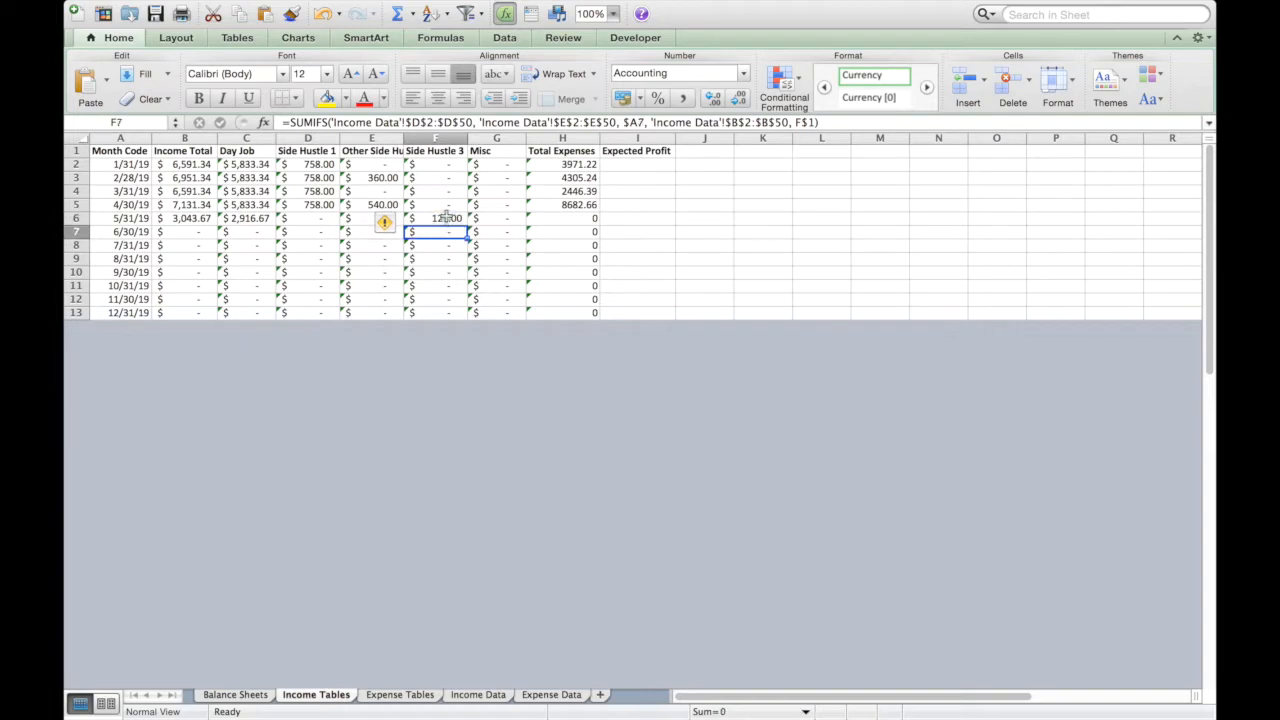
left_click(442, 218)
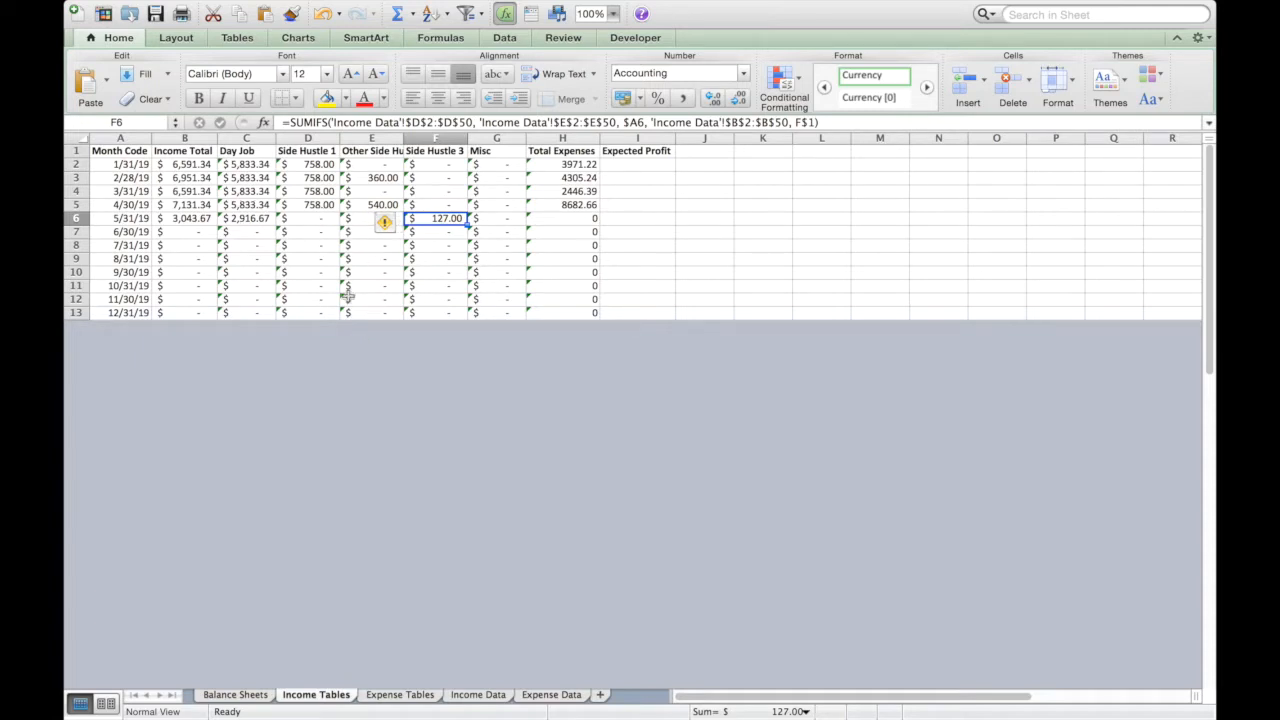
left_click(400, 694)
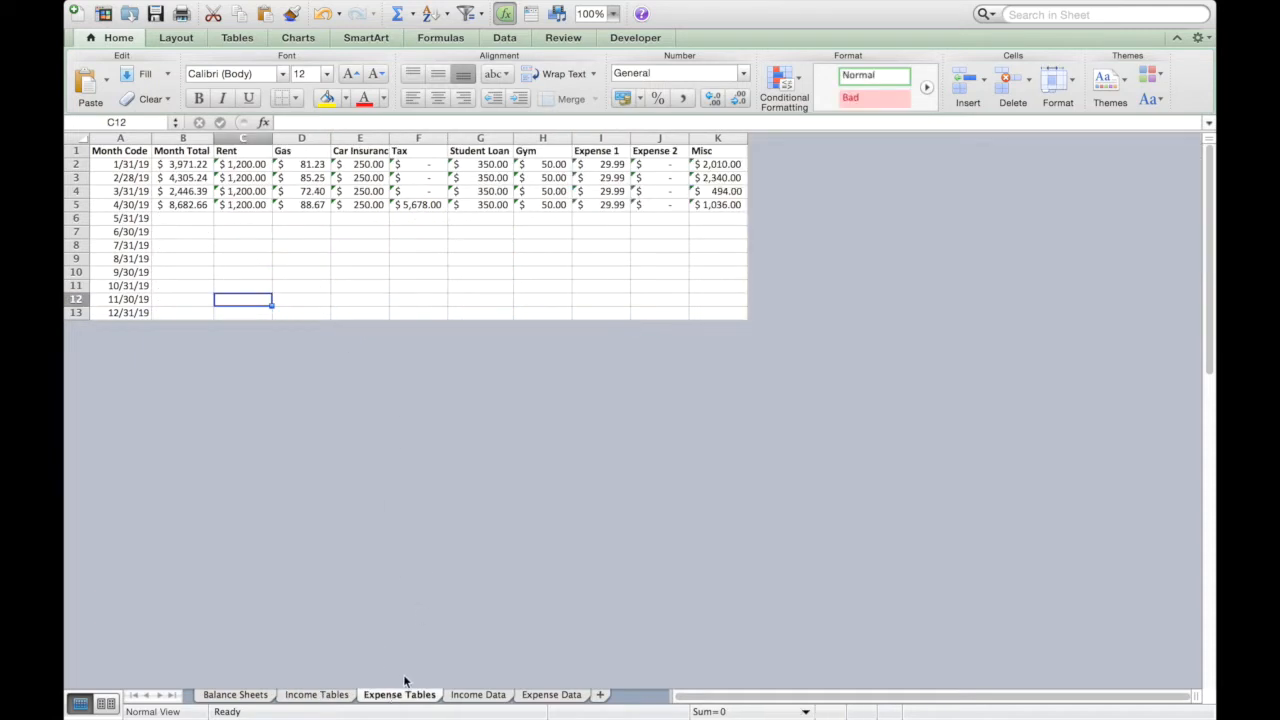
left_click(318, 697)
left_click(373, 700)
left_click(540, 697)
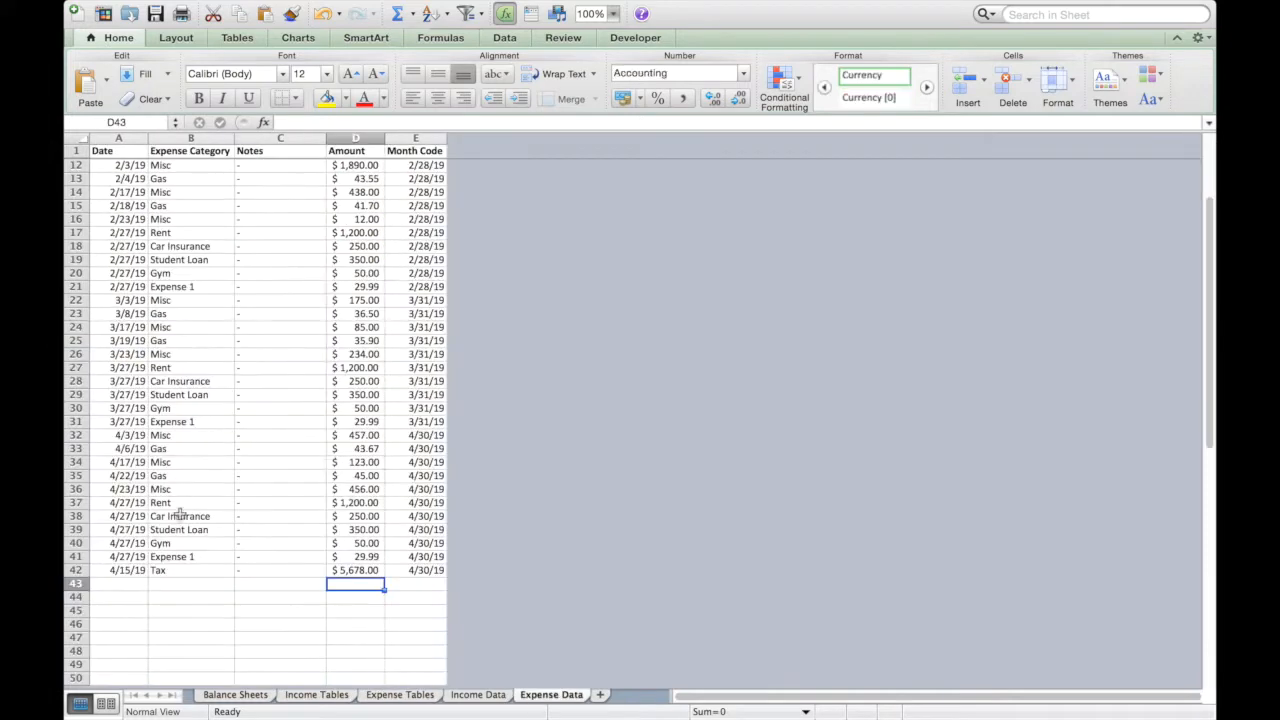
left_click(136, 589)
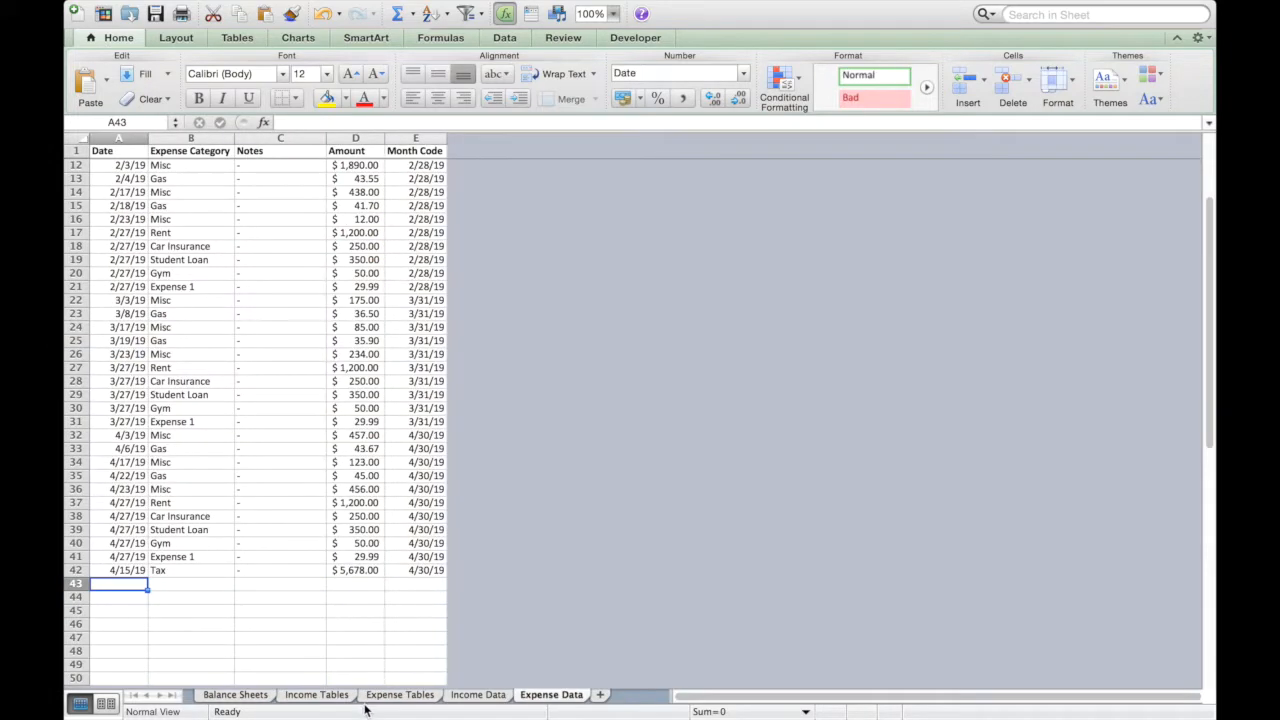
left_click(400, 697)
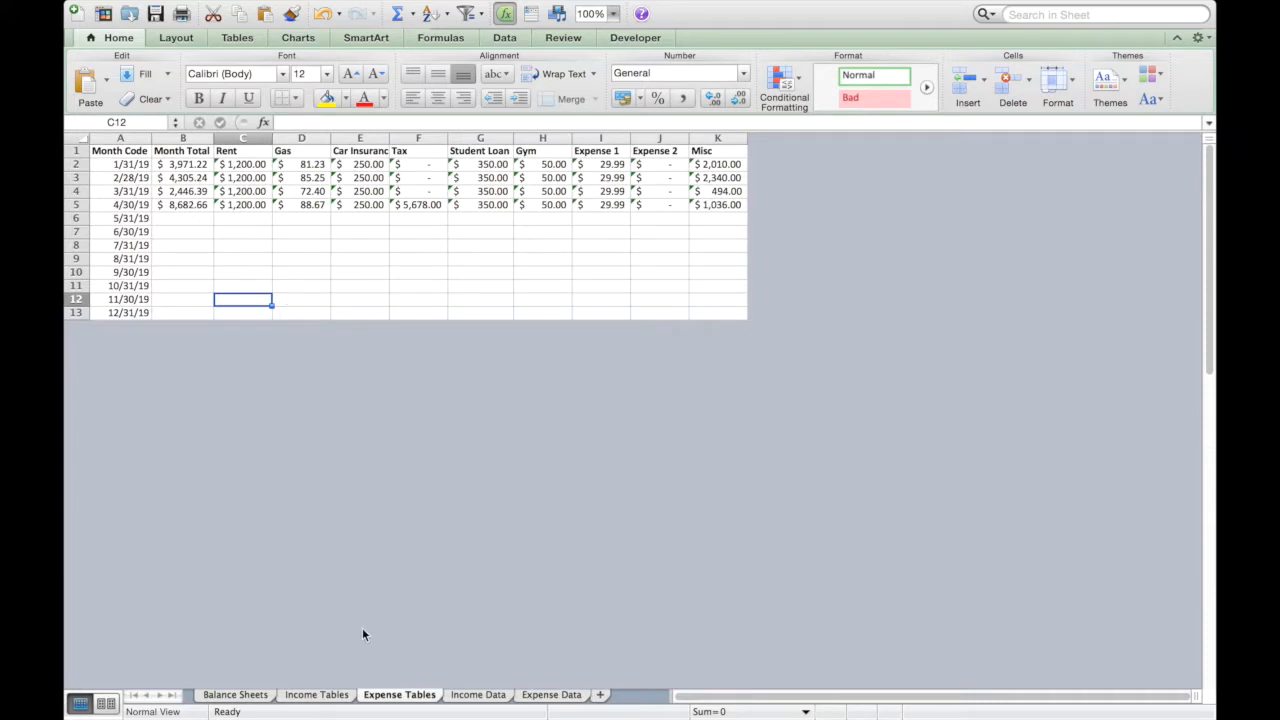
- Try to extend the expense formulas in B2:K5 of Expense Tables down to the remaining months
left_click(179, 163)
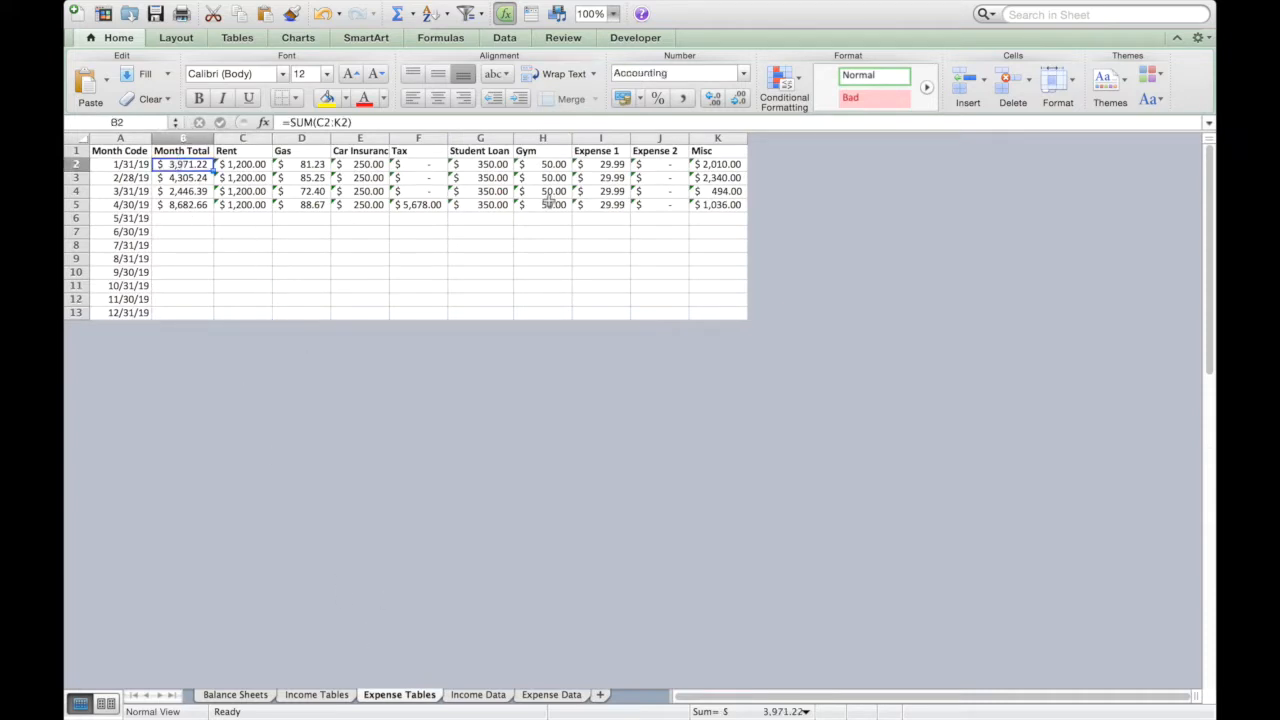
left_click(708, 203, "shift")
left_click_drag(745, 214, 745, 264)
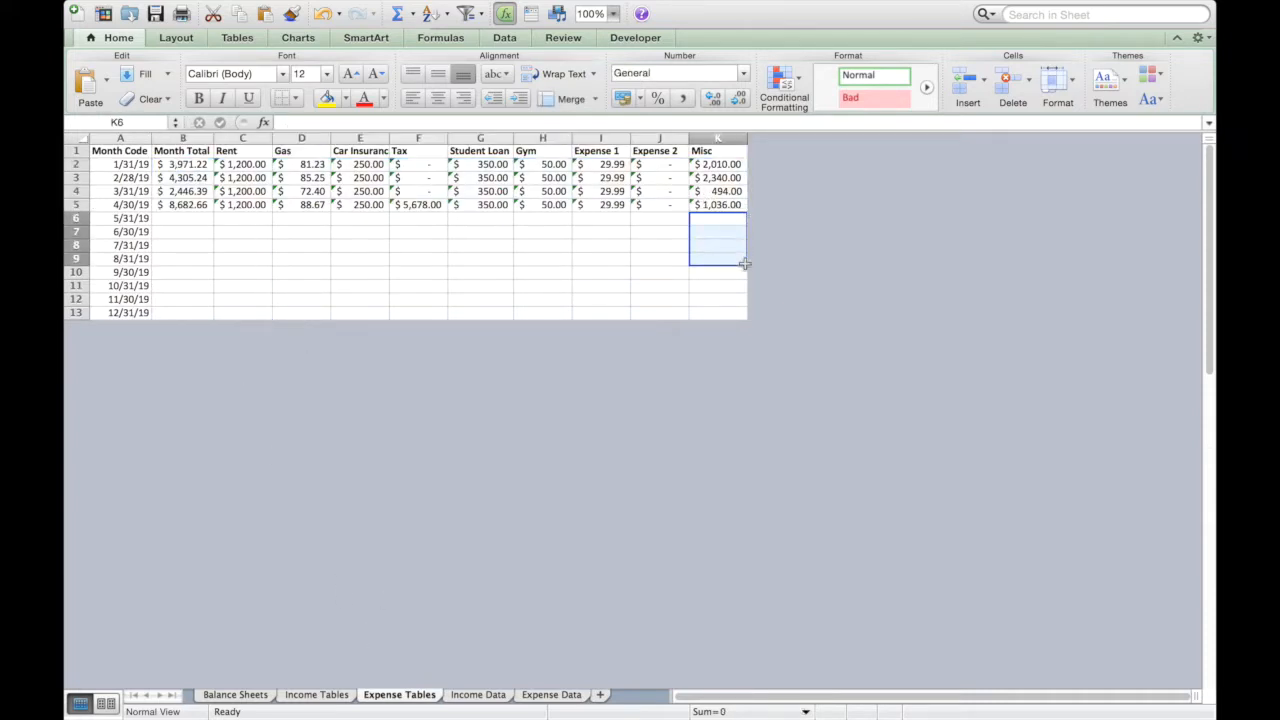
- Extend the expense formulas in B2:K5 of Expense Tables down through the December row, row 13
left_click(200, 167)
left_click(720, 204, "shift")
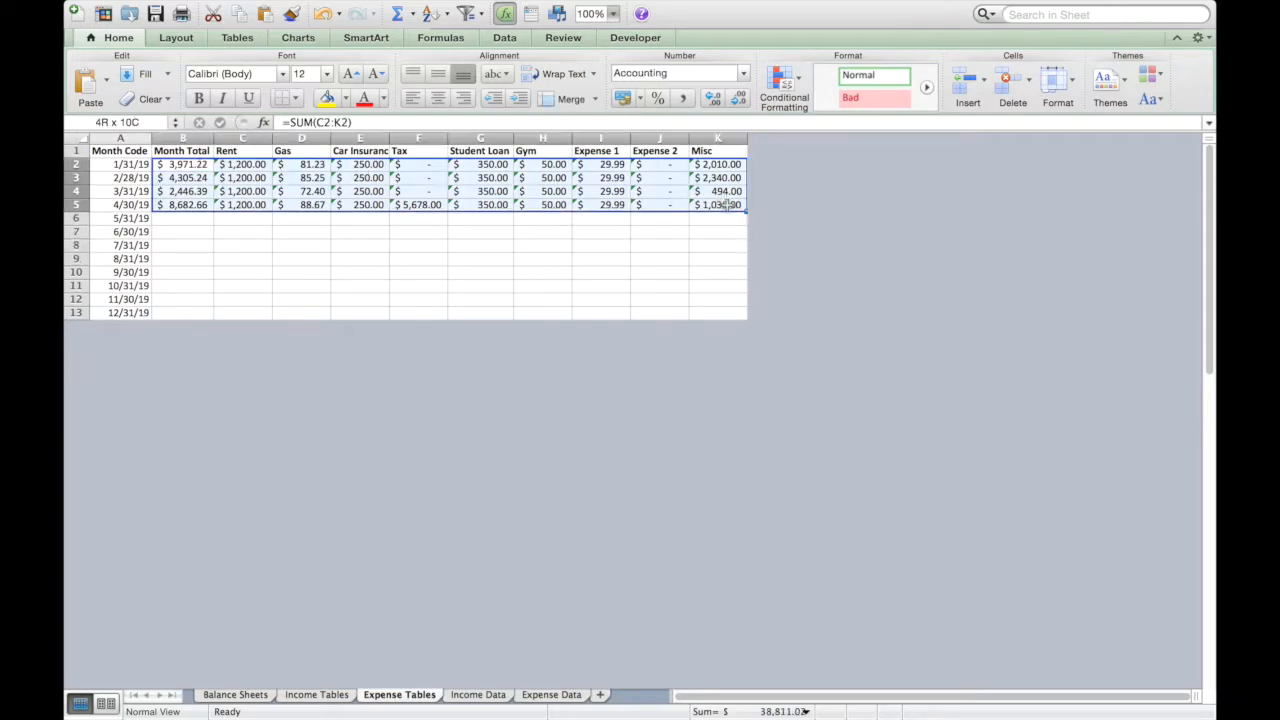
left_click_drag(745, 213, 745, 315)
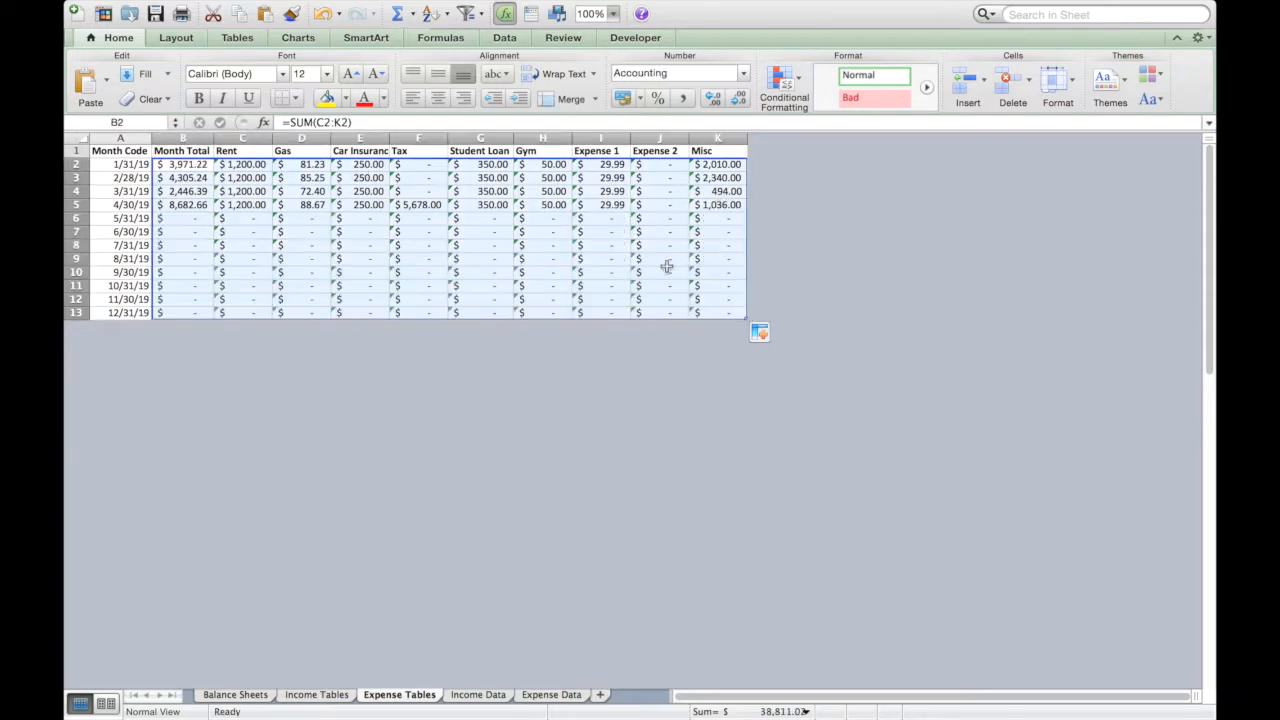
left_click(665, 262)
left_click(170, 167)
left_click(135, 151)
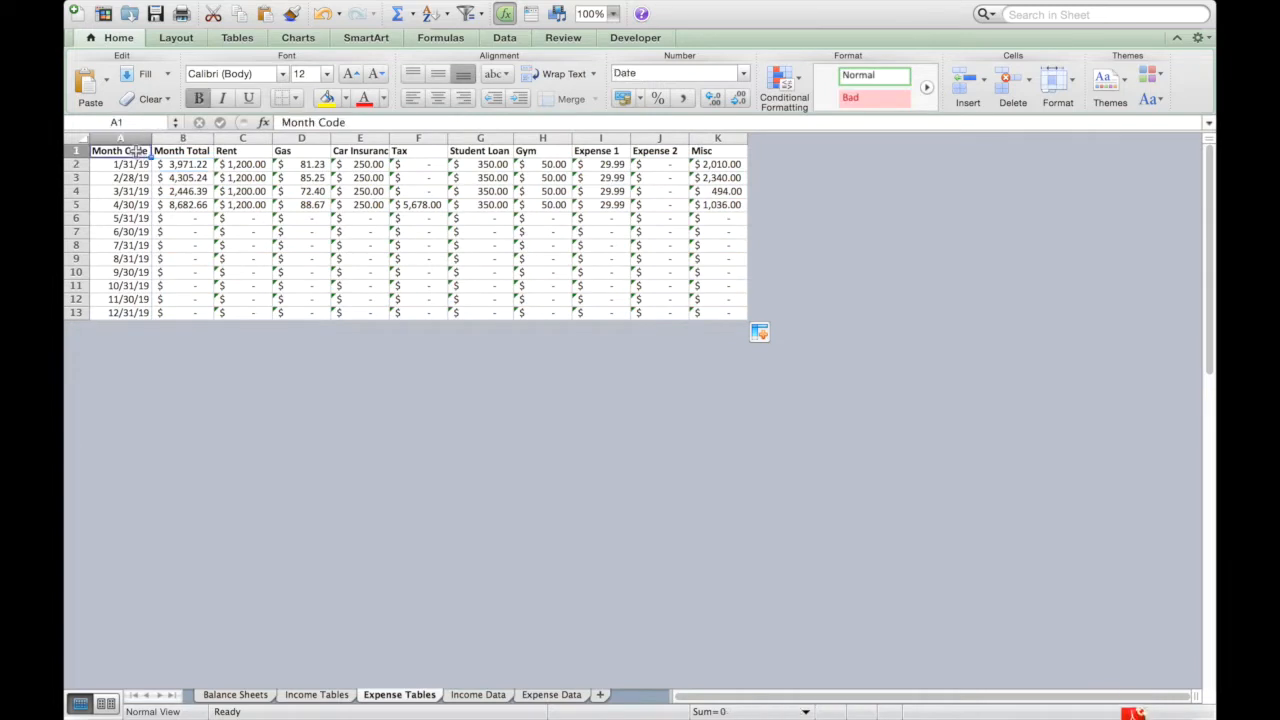
- In row 43 of Expense Data, enter the date 5/17/2019 and choose Gas as the expense category
left_click(544, 697)
double_click(136, 586)
type("5//17/202")
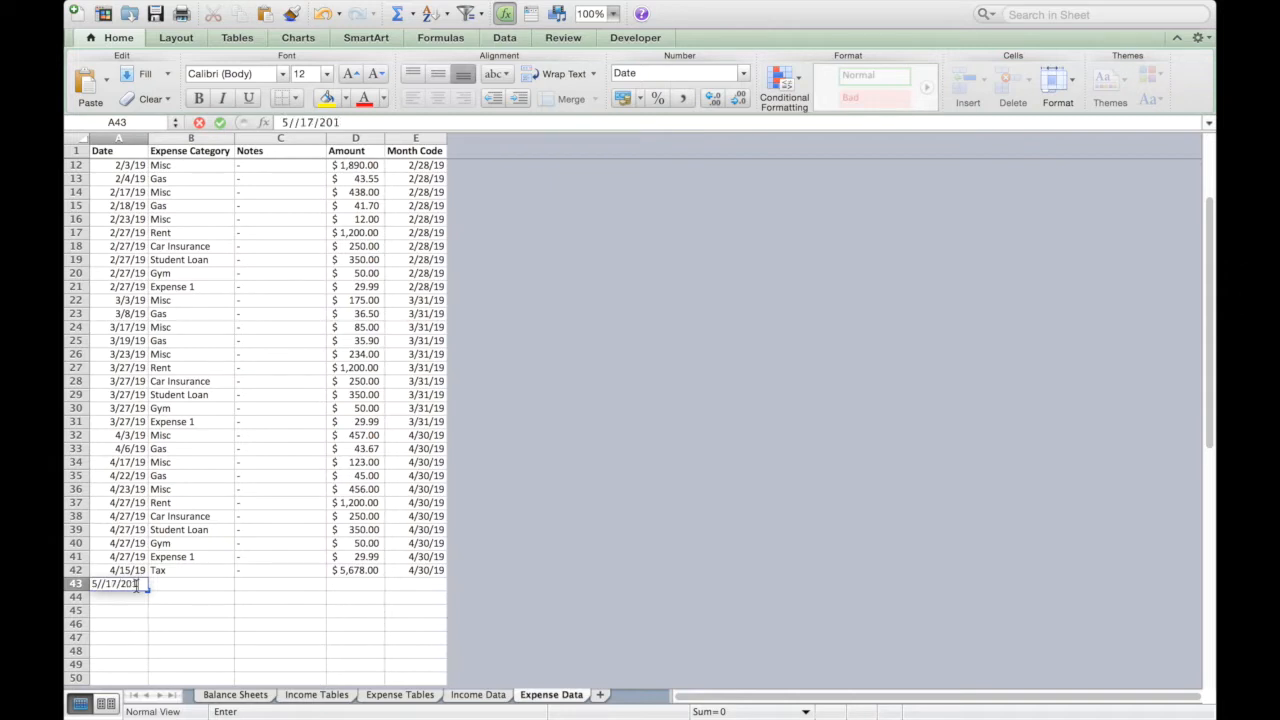
key("BackSpace")
left_click(187, 583)
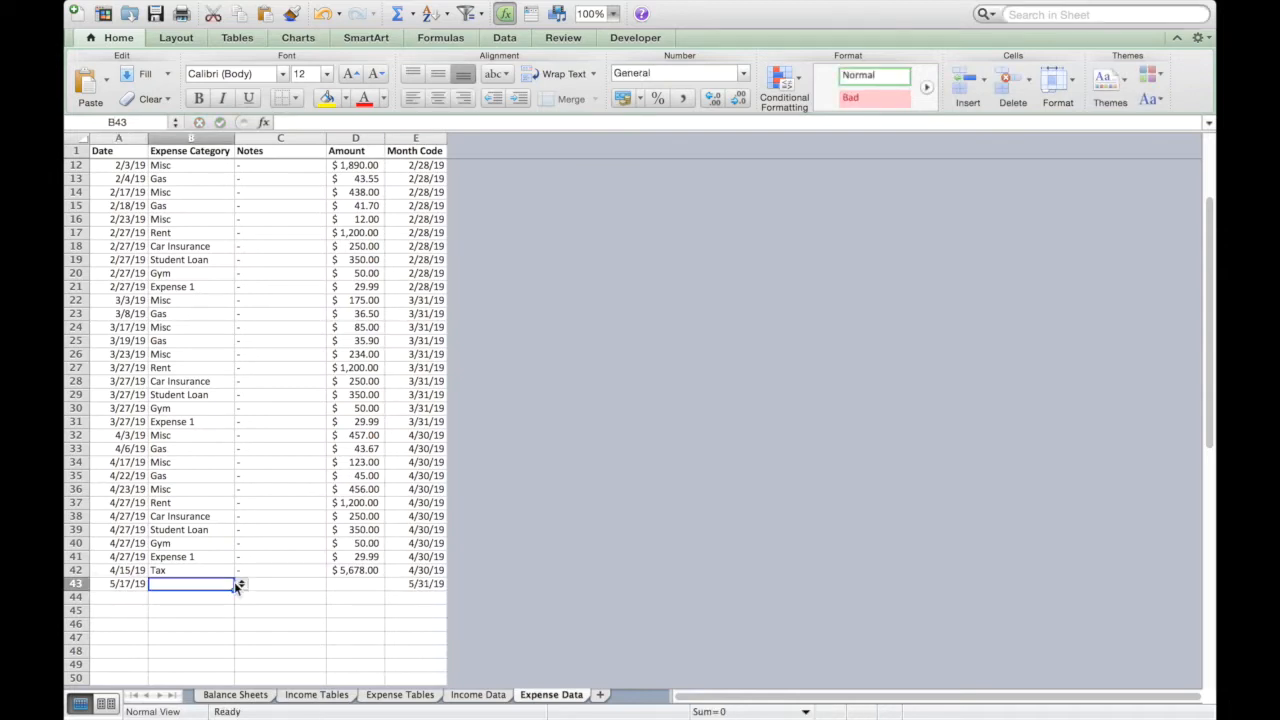
left_click(238, 584)
left_click(193, 471)
- Complete the 5/17/19 gas entry with the note "Gas May 17 20" and amount 42.78, and check the May gas total in Expense Tables
double_click(270, 588)
type("Ga")
type("s May 201")
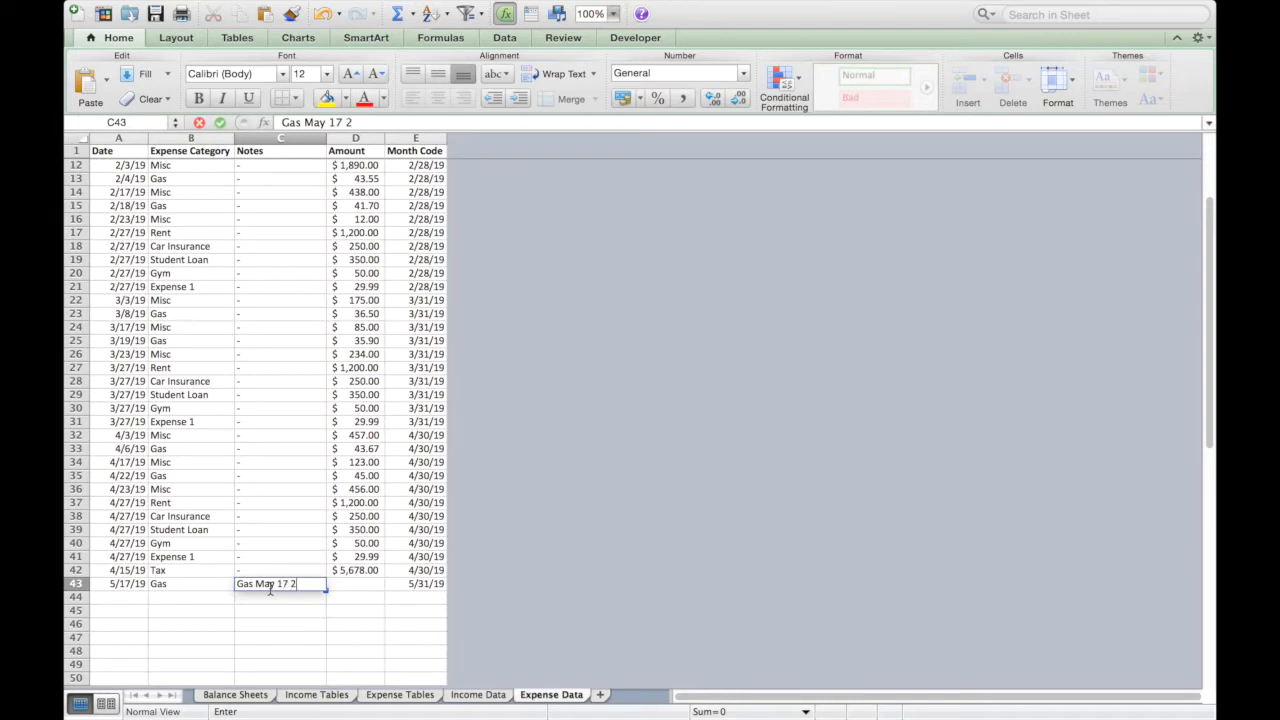
left_click(343, 588)
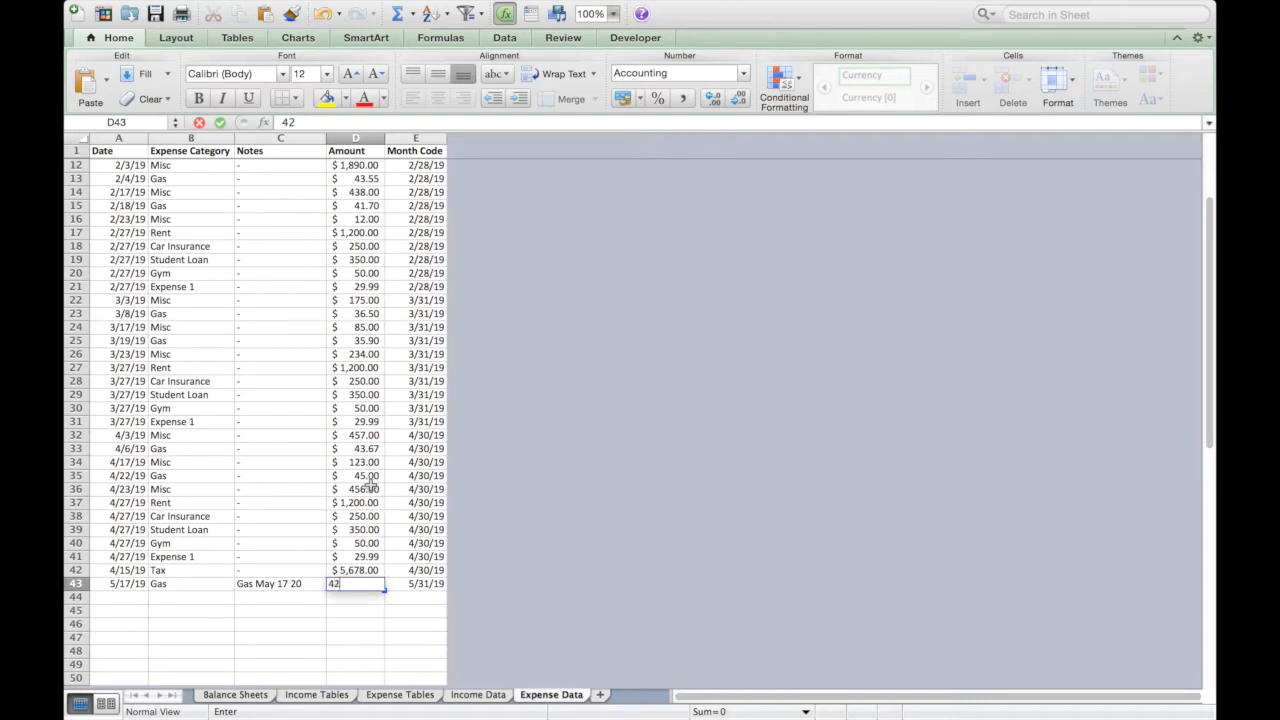
key("Return")
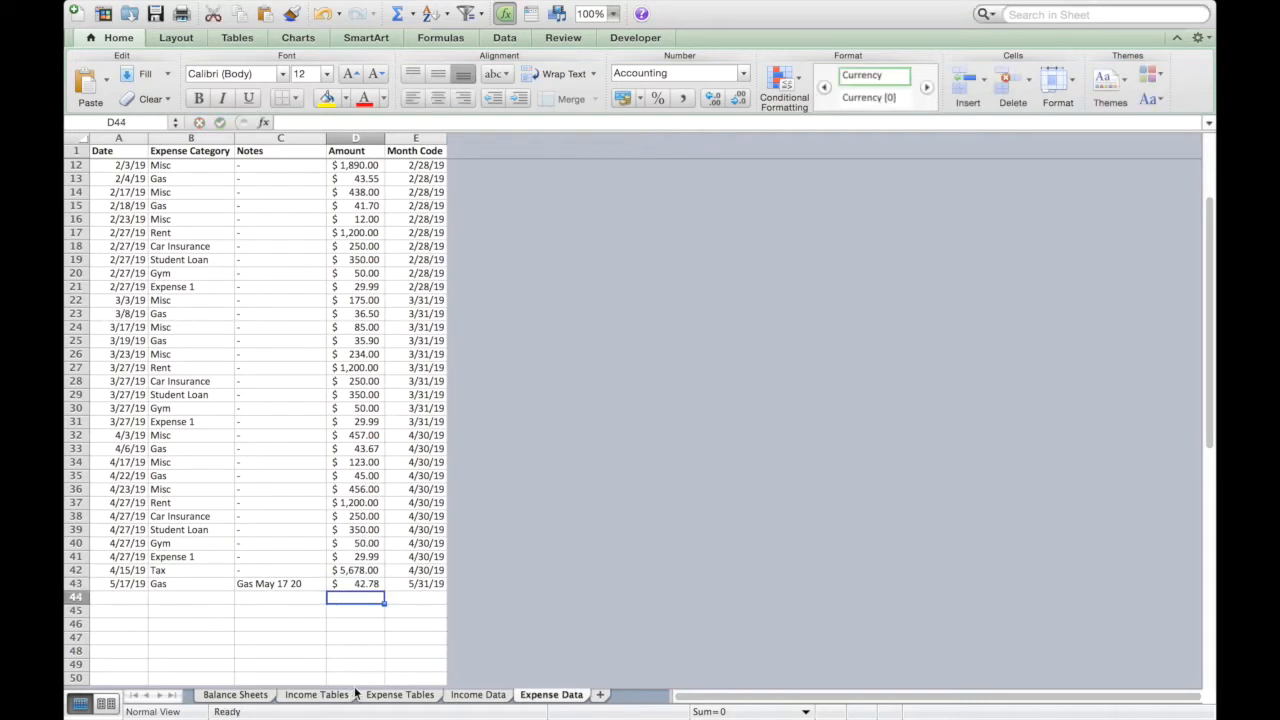
left_click(404, 695)
left_click(132, 218)
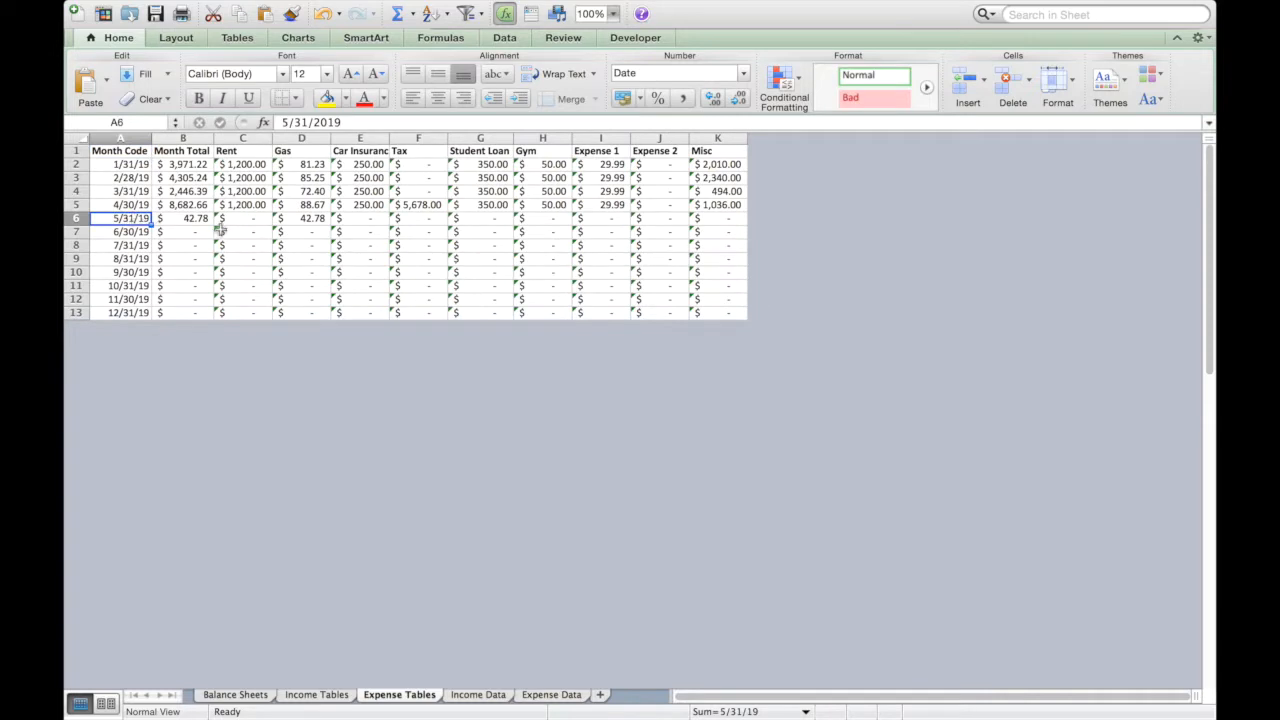
left_click(304, 217)
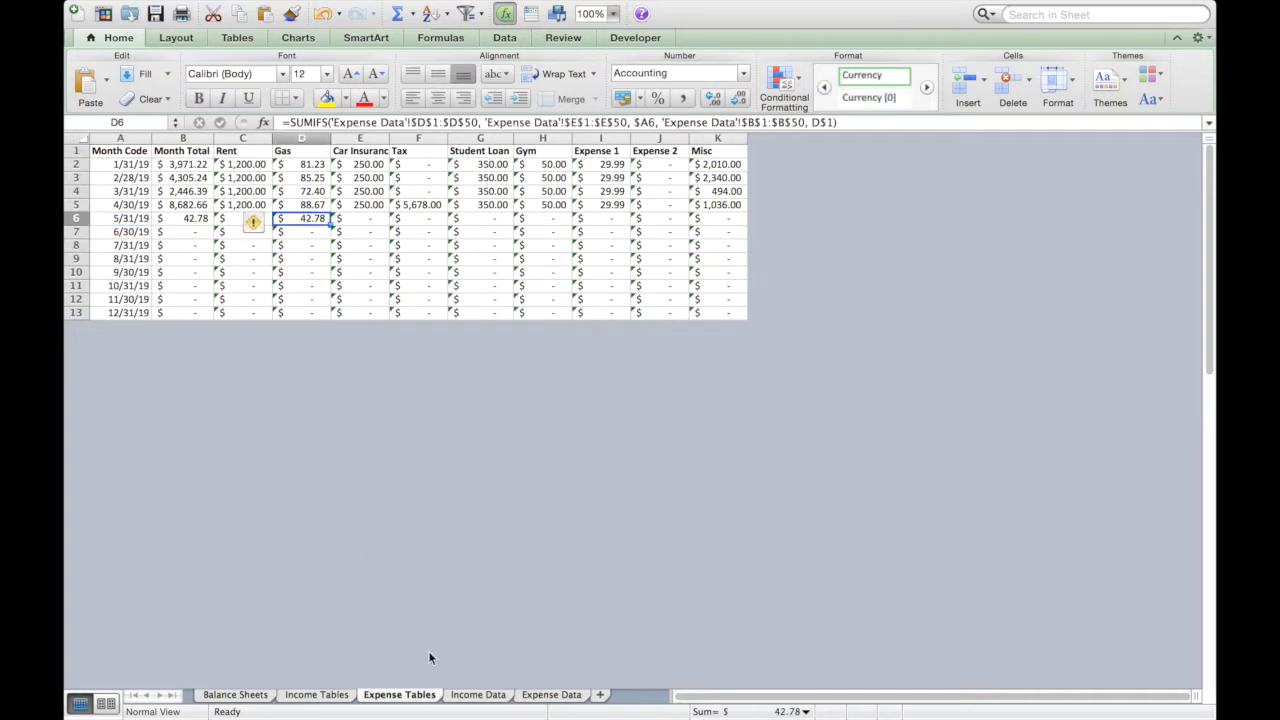
- In row 44 of Expense Data, enter the date 5/27/2019 and choose Rent as the expense category
left_click(530, 696)
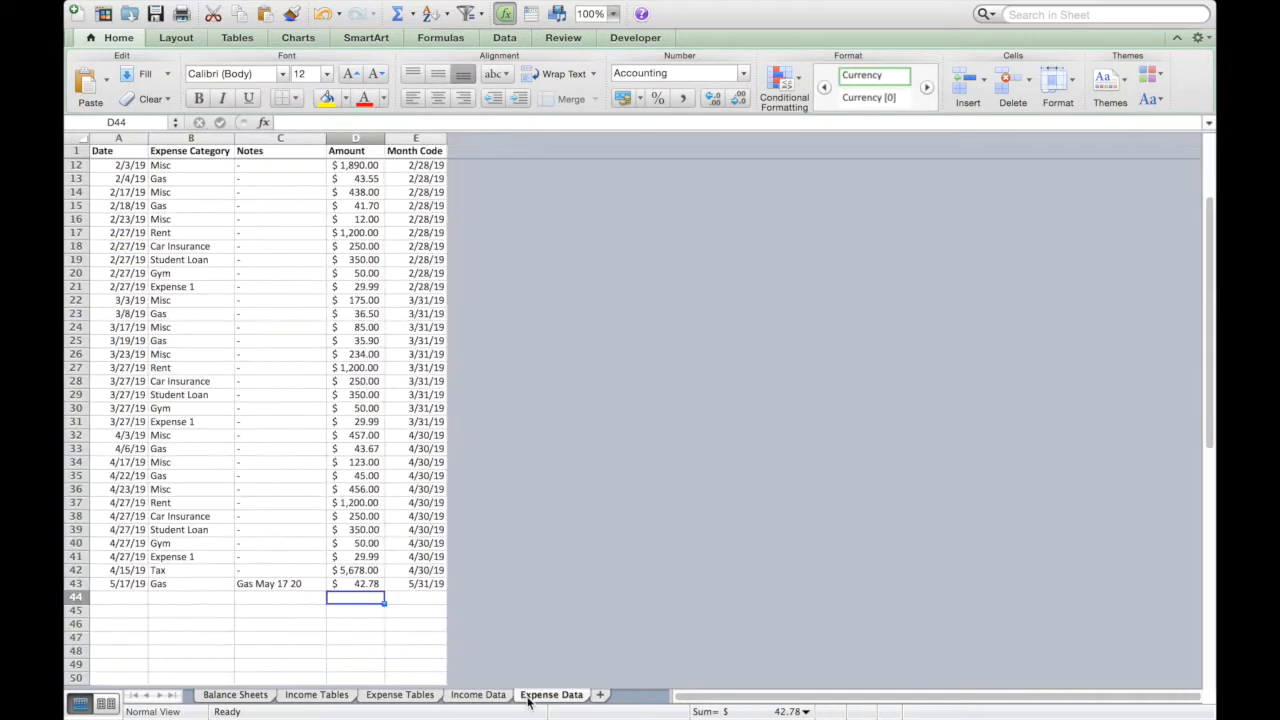
double_click(137, 597)
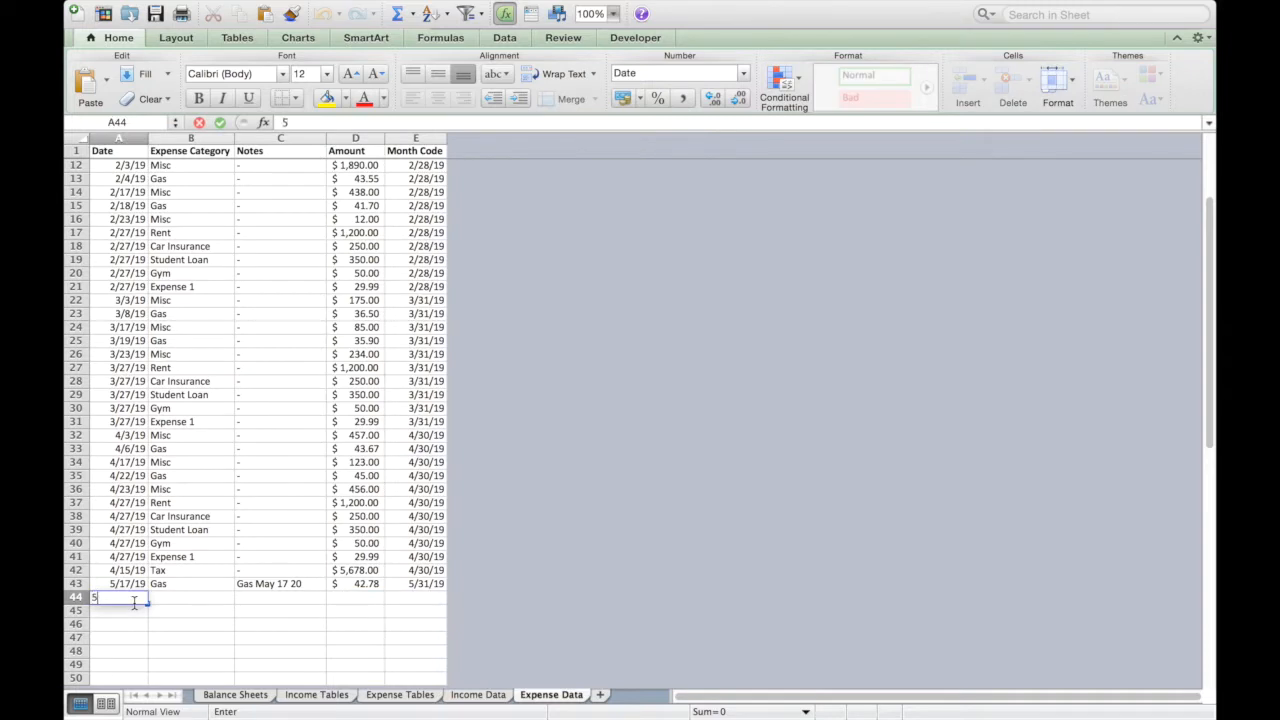
type("5/27/2019")
key("Tab")
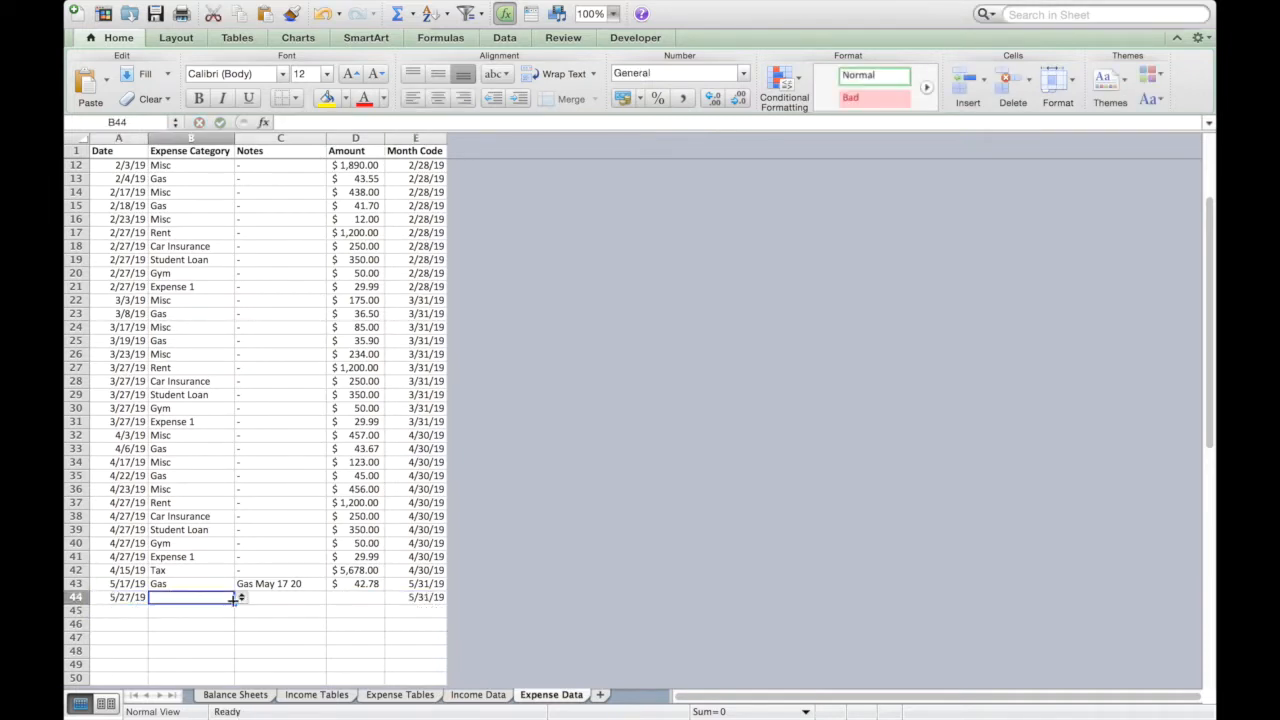
left_click(243, 598)
left_click(176, 470)
- Complete the 5/27/19 rent entry with the note "May Rent" and an amount of 1,200
left_click(277, 588)
left_click(274, 598)
type("<ay Rent")
key("Return")
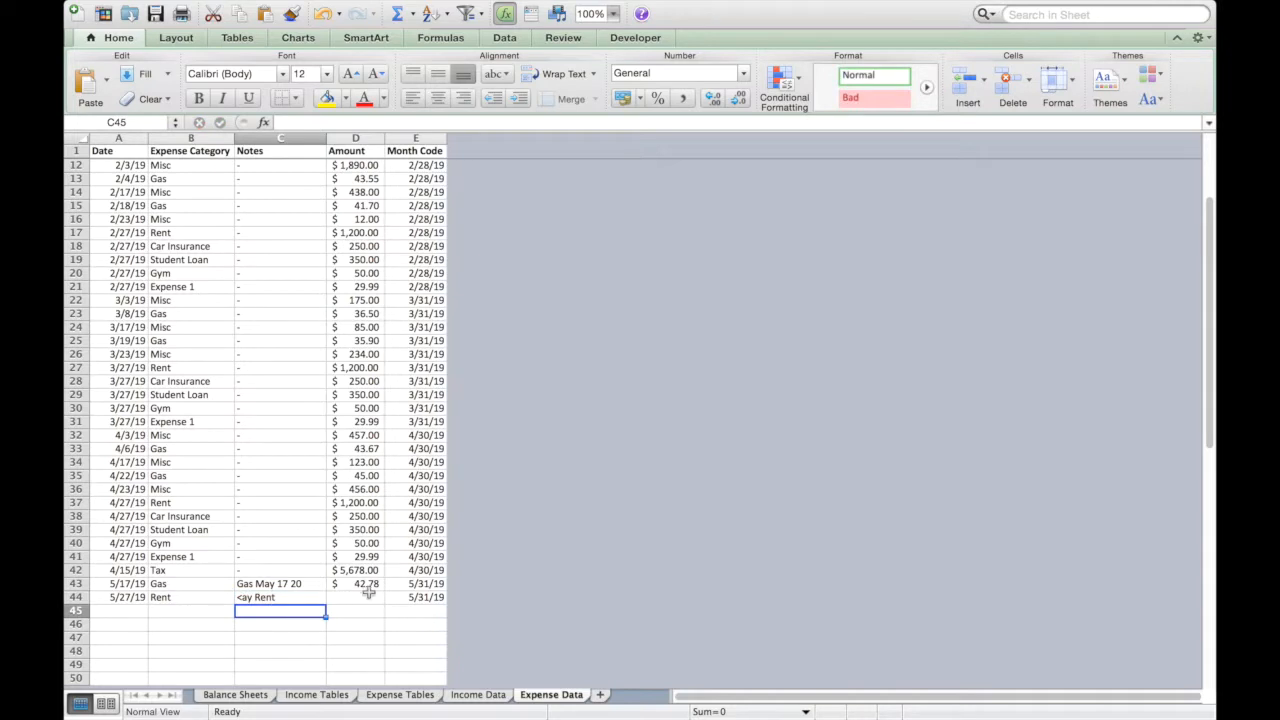
left_click(368, 593)
type("1,200")
key("Return")
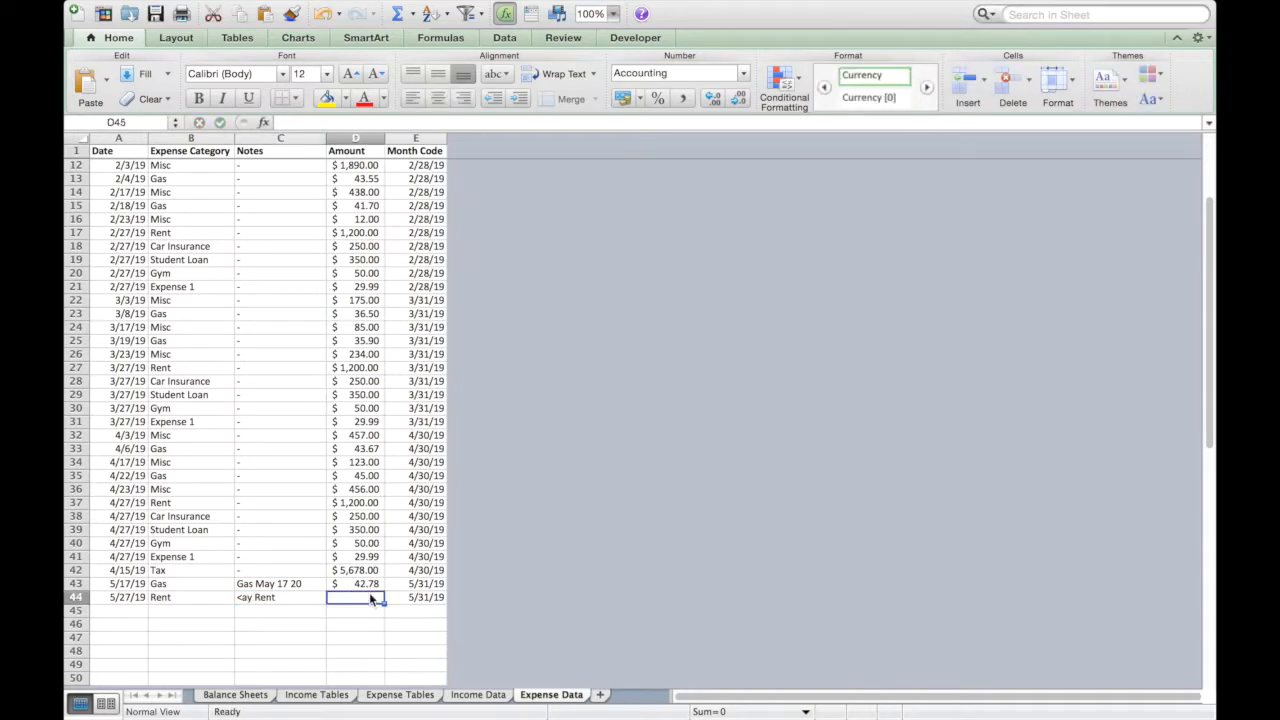
double_click(258, 597)
key("BackSpace")
type("M")
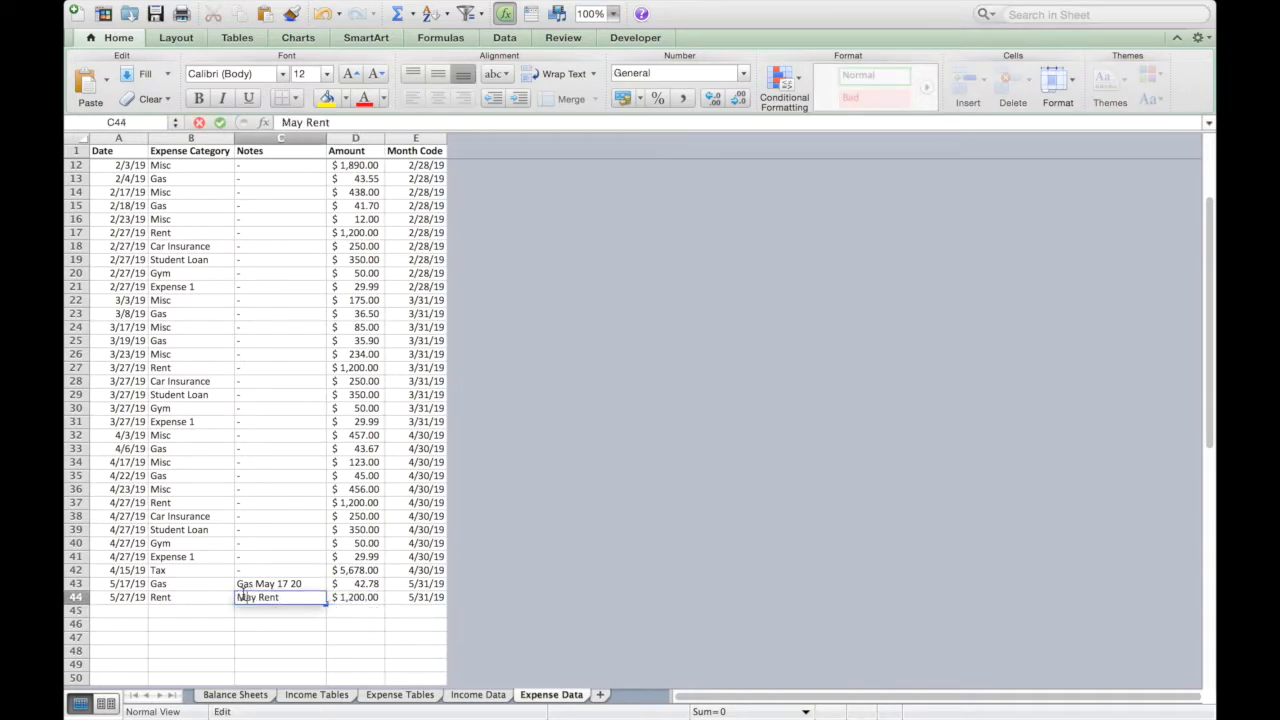
key("Return")
- Check the May rent and other category totals in row 6 of Expense Tables
left_click(370, 696)
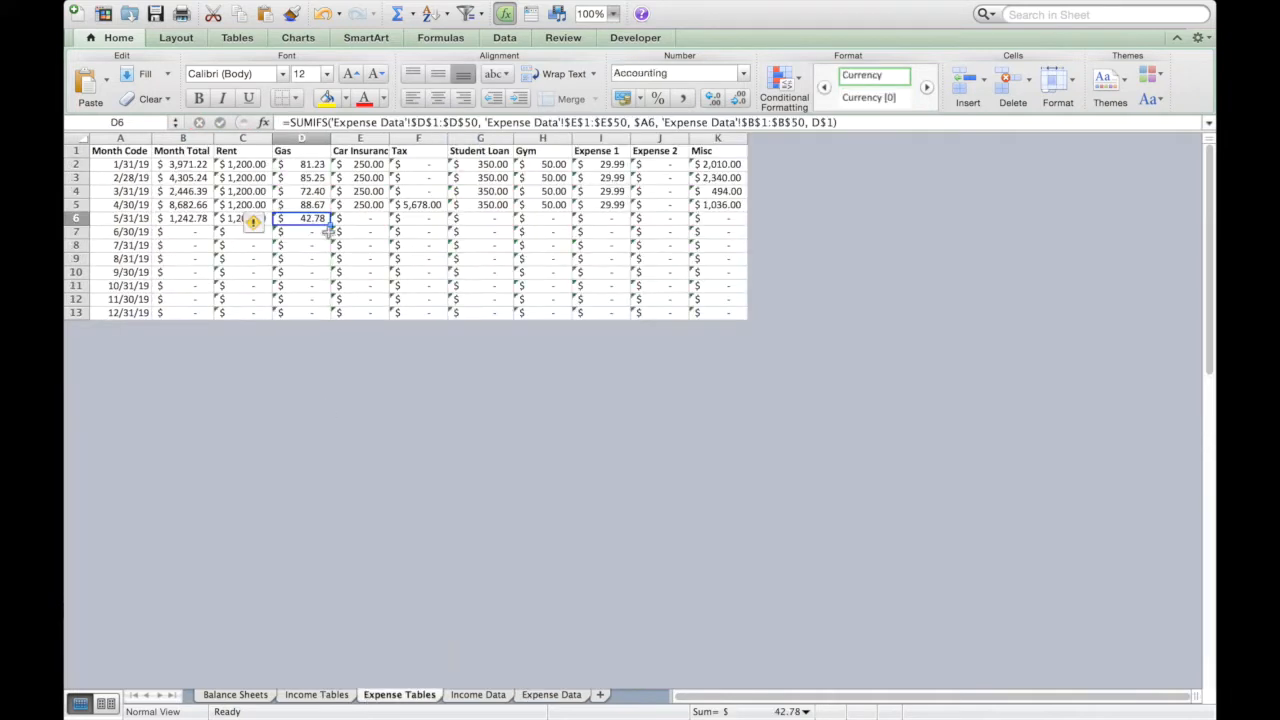
left_click(384, 227)
left_click(245, 218)
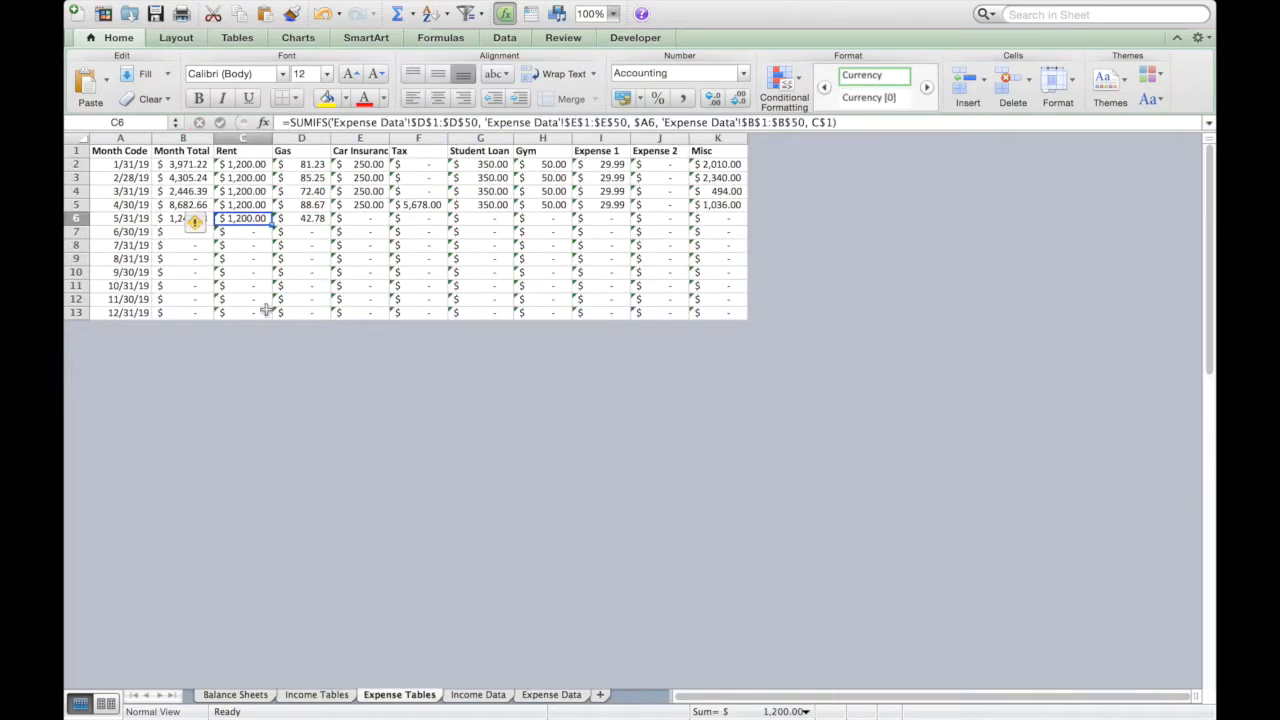
left_click(425, 218)
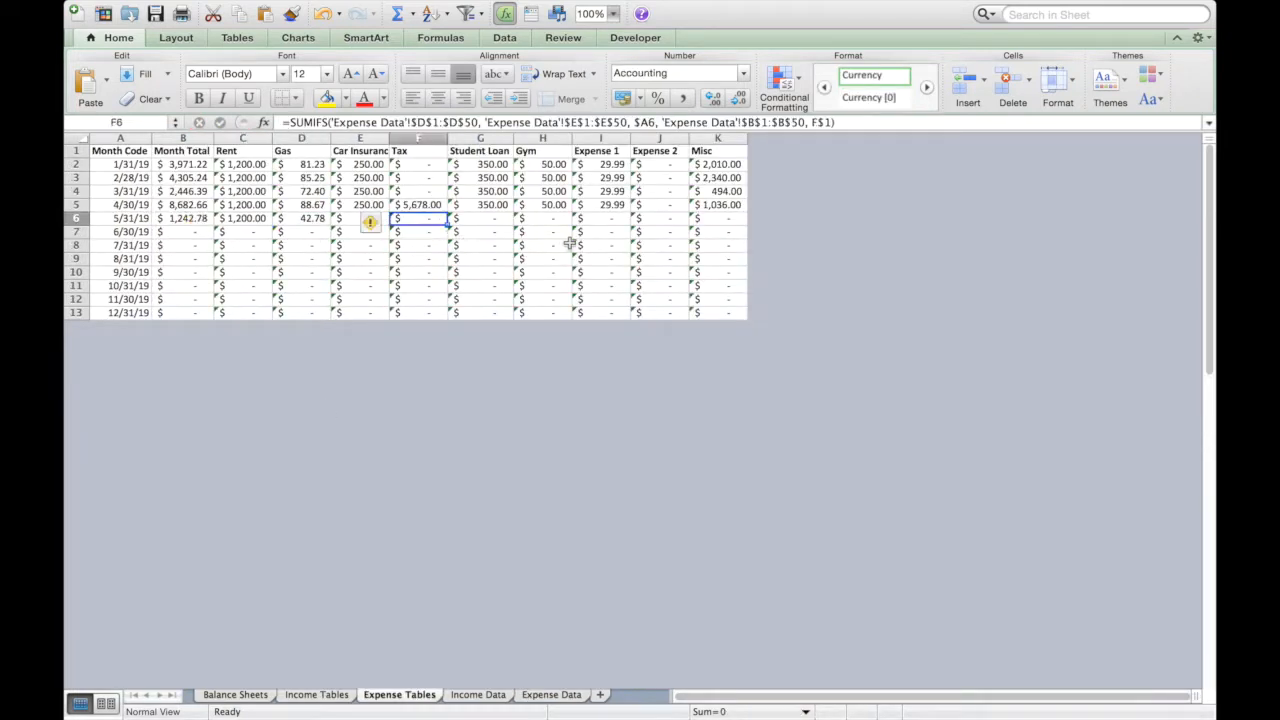
- Apply the dollar accounting number format to H2:K13 of Income Tables, covering Total Expenses and Expected Profit
left_click(317, 695)
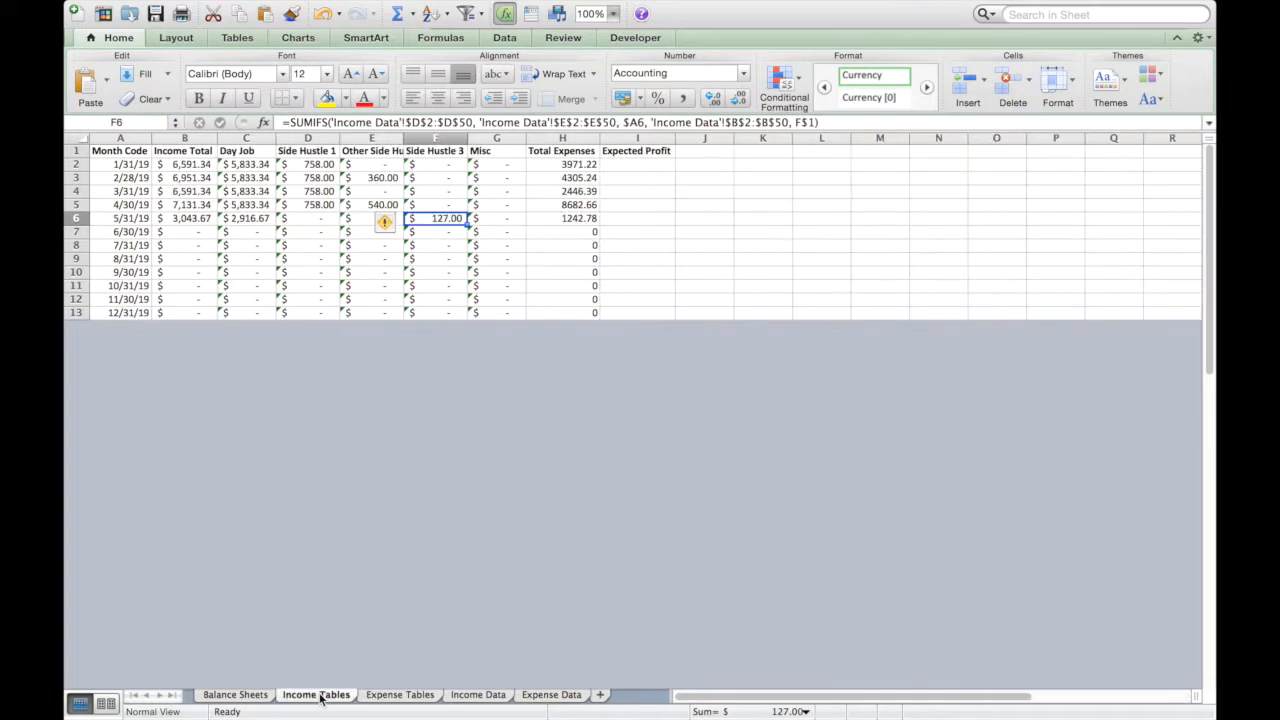
left_click(640, 165)
left_click(590, 167)
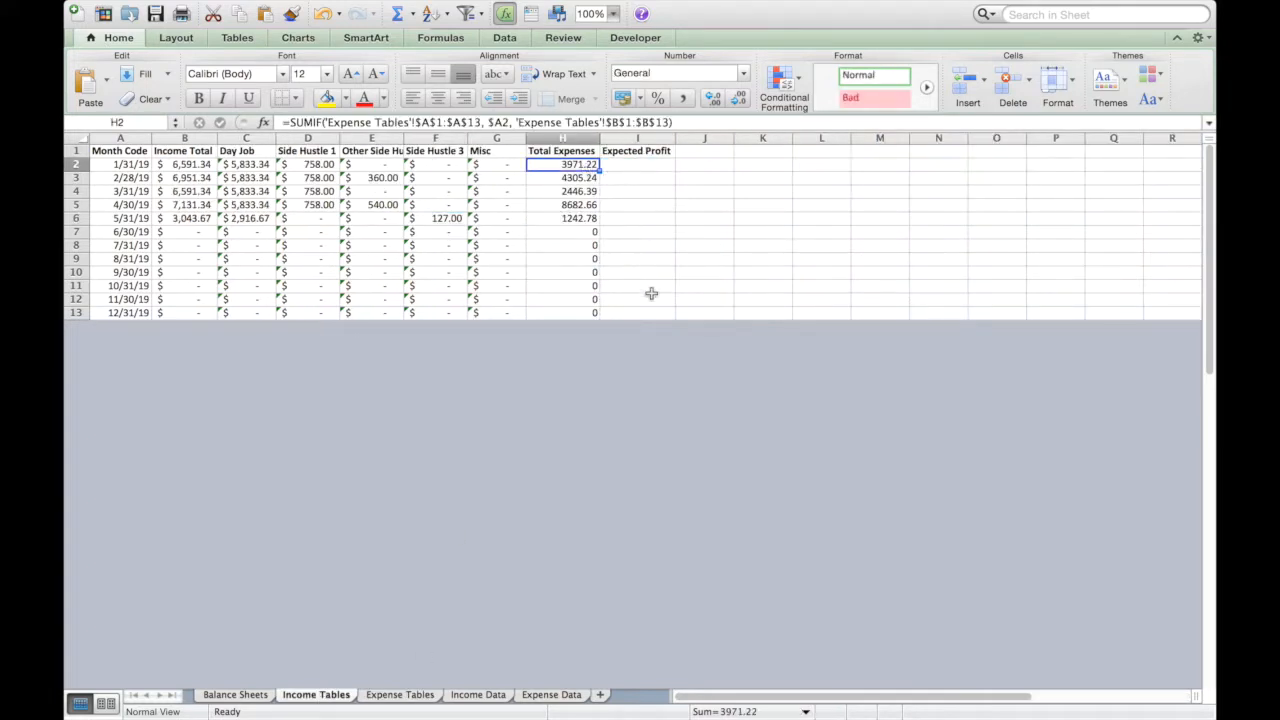
left_click(771, 312, "shift")
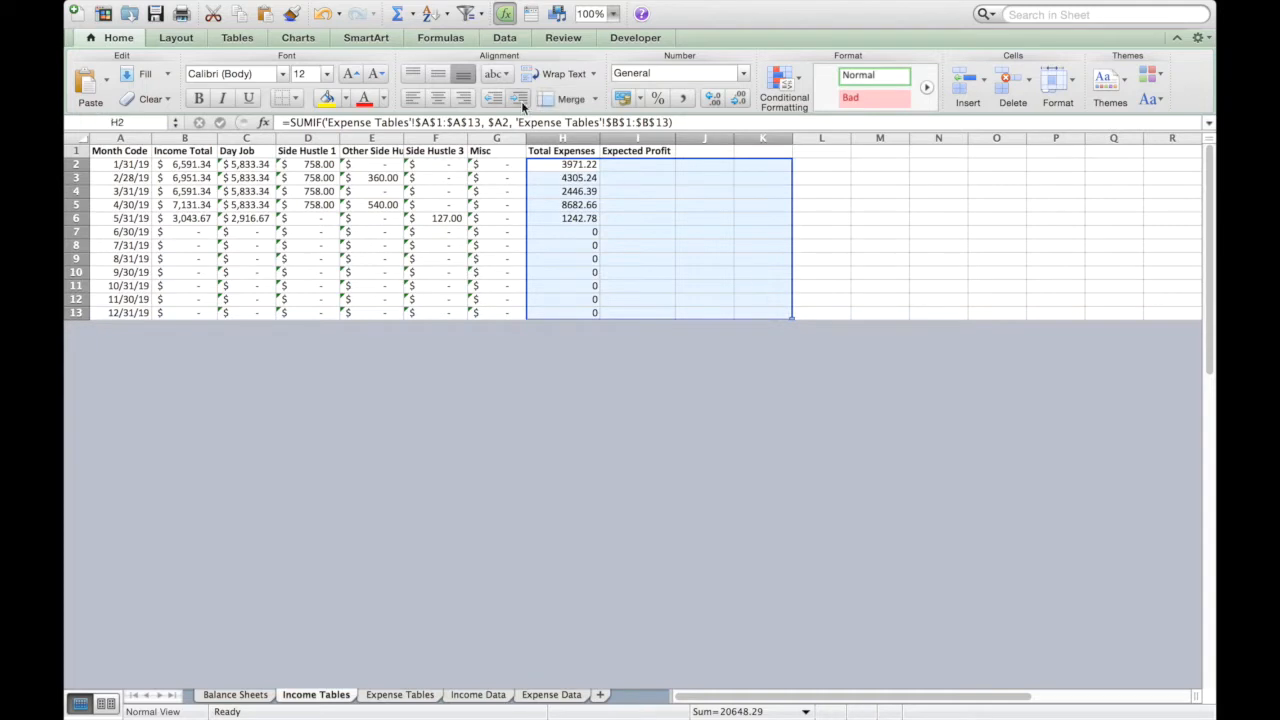
left_click(624, 102)
left_click(617, 186)
- Calculate the January Expected Profit in I2 with the formula =B2-H2, subtracting Total Expenses from Income Total
left_click(626, 171)
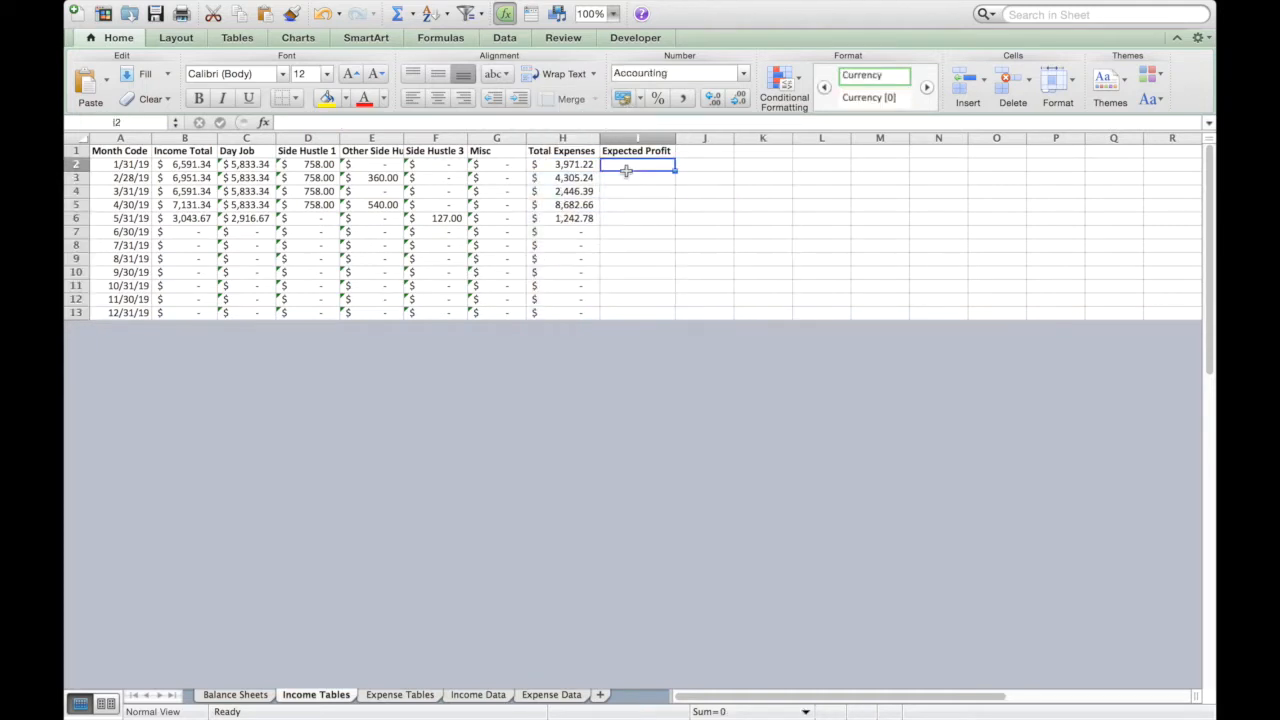
double_click(626, 167)
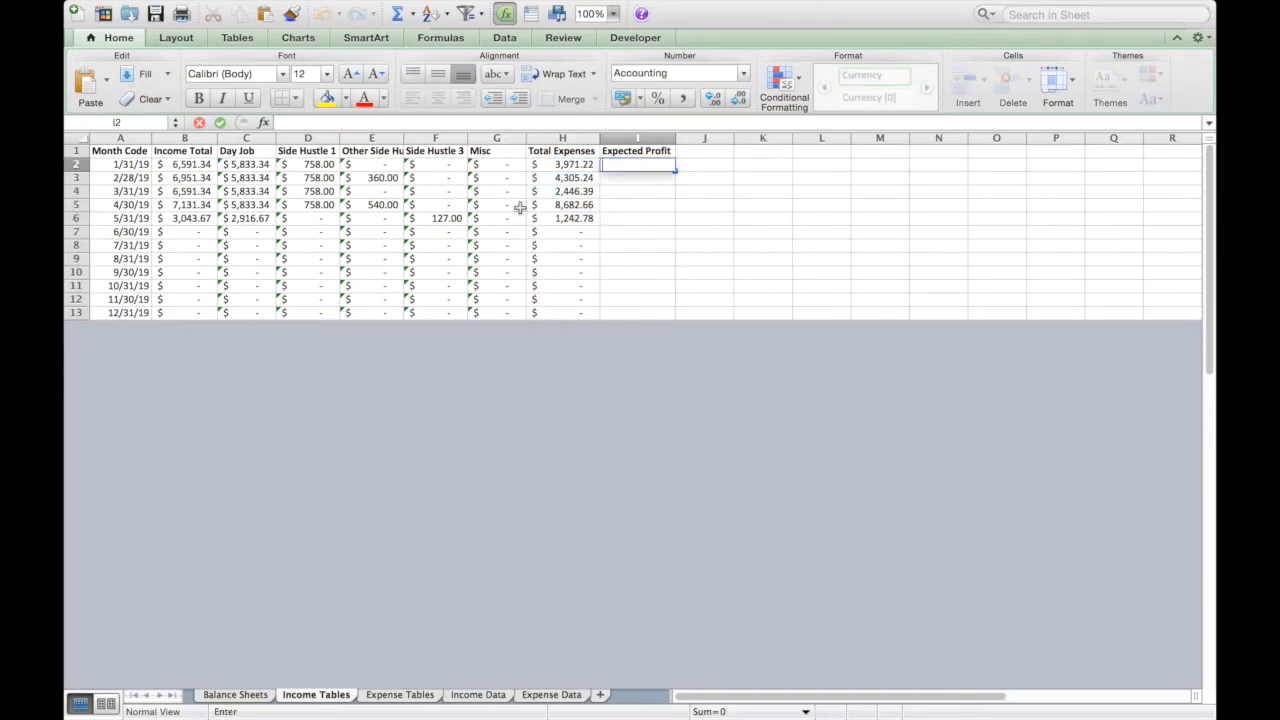
left_click(192, 167)
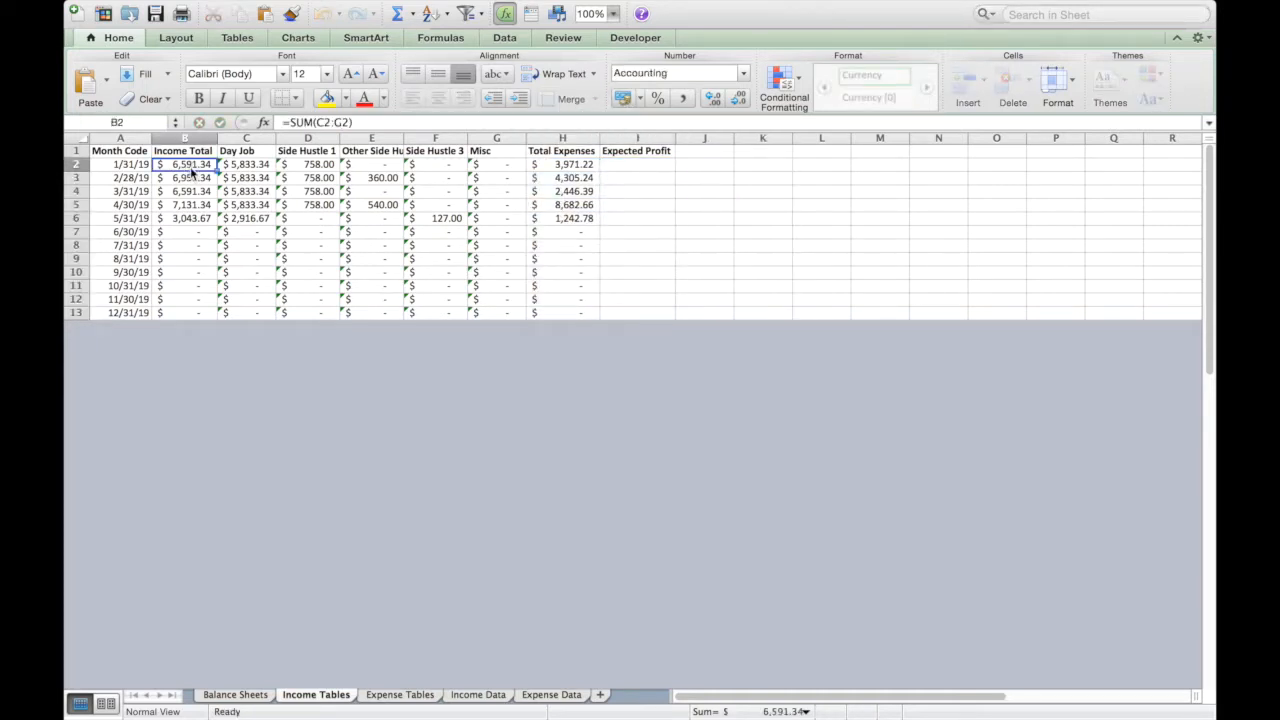
left_click(570, 165)
double_click(625, 168)
type("=")
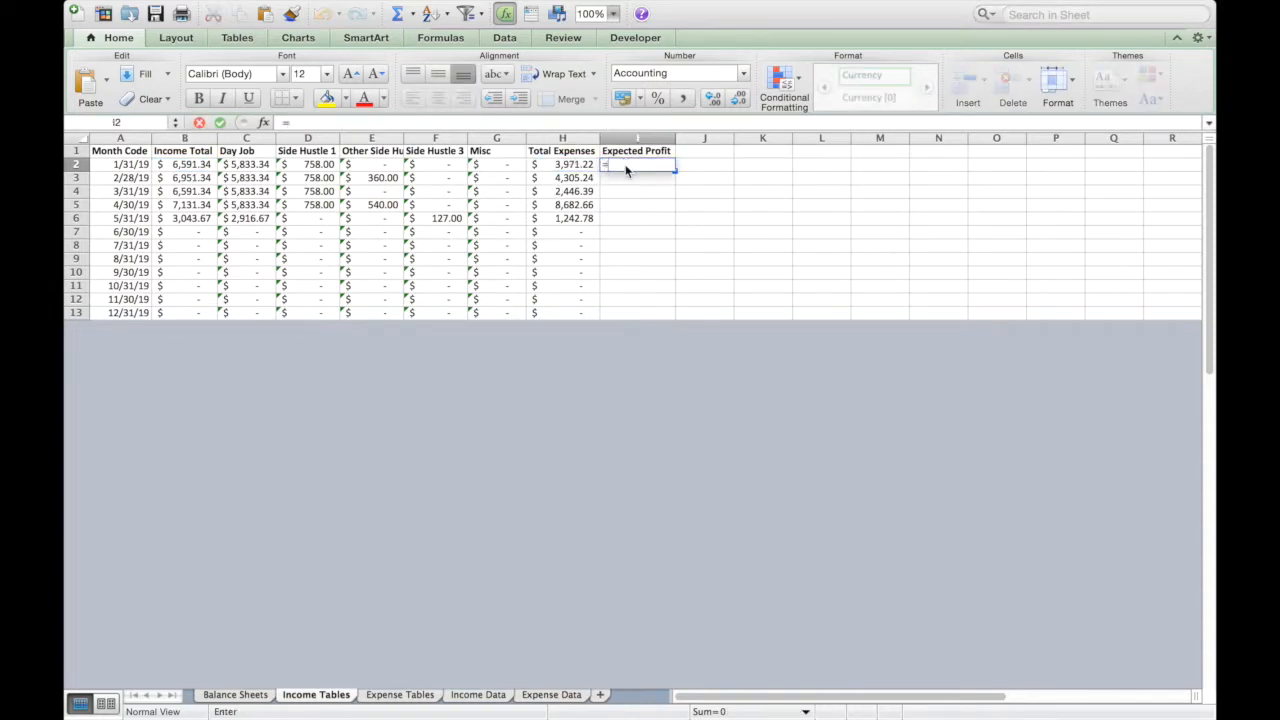
left_click(190, 166)
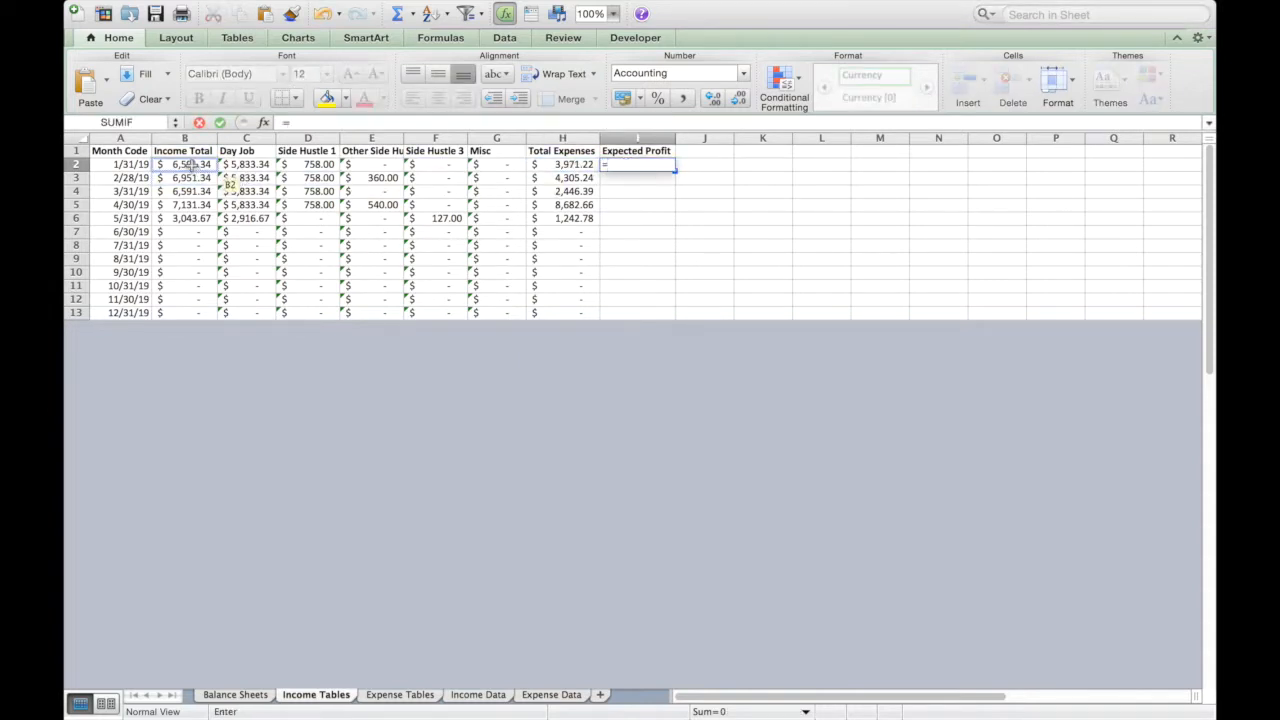
type("-")
left_click(560, 165)
key("Return")
- Extend the Expected Profit formula from I2 down to I13 and check the April and May results
left_click(648, 167)
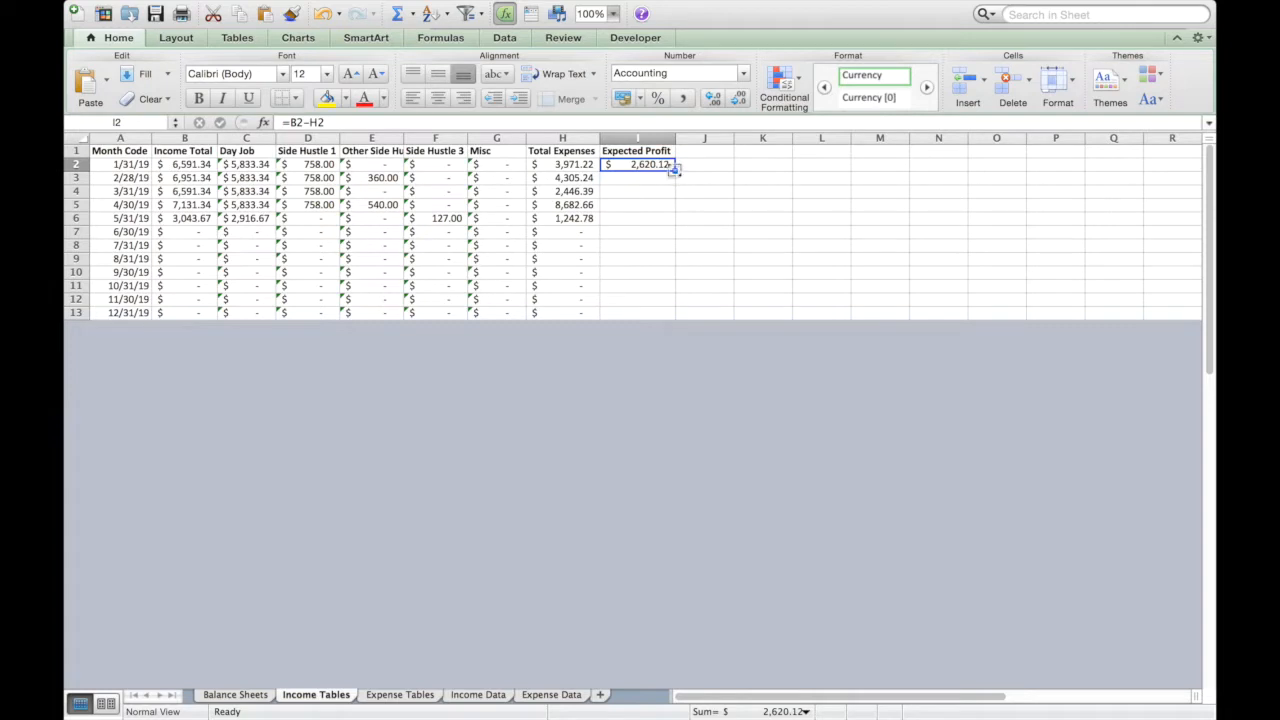
left_click_drag(673, 169, 672, 182)
left_click(666, 168)
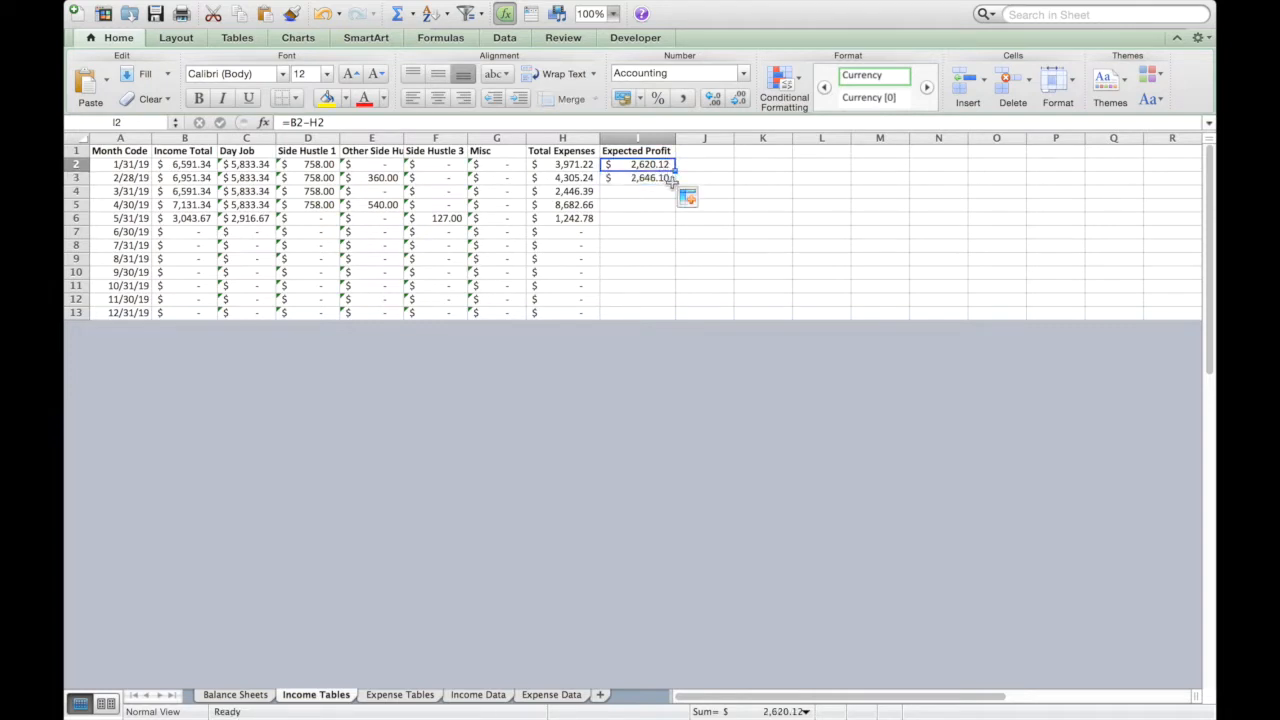
left_click_drag(675, 170, 679, 321)
left_click(648, 217)
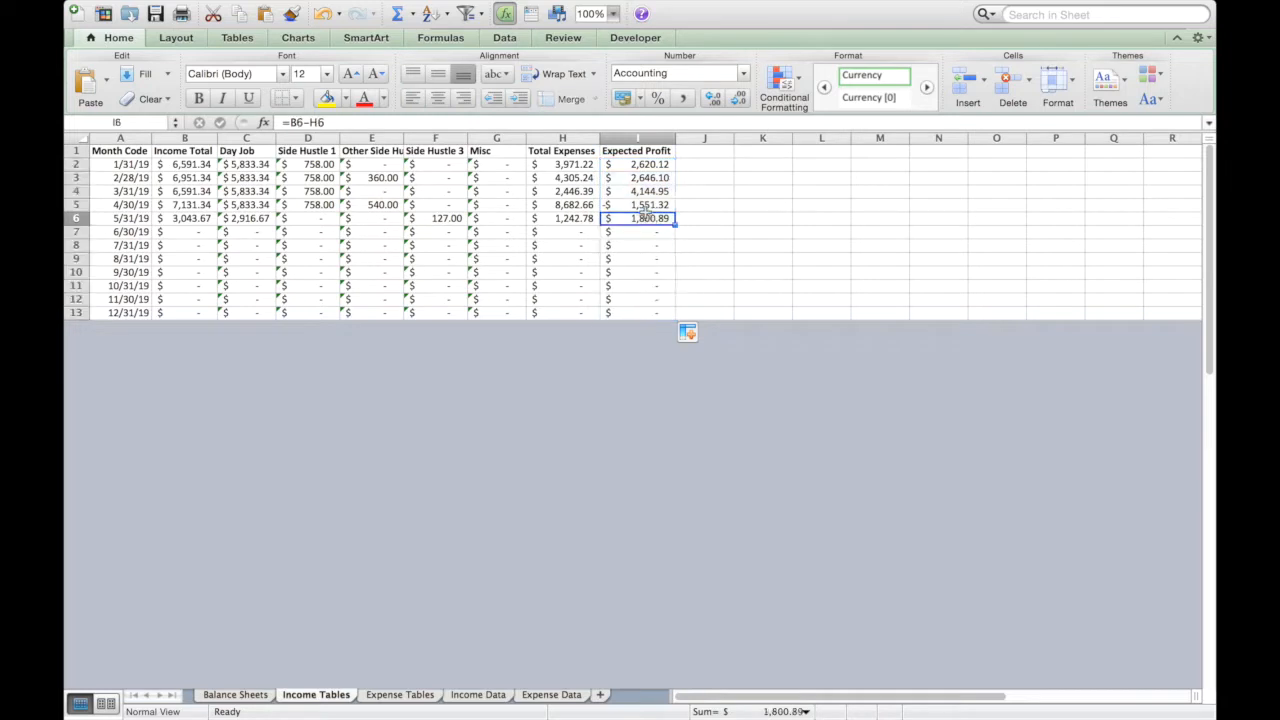
left_click(640, 206)
left_click(641, 205)
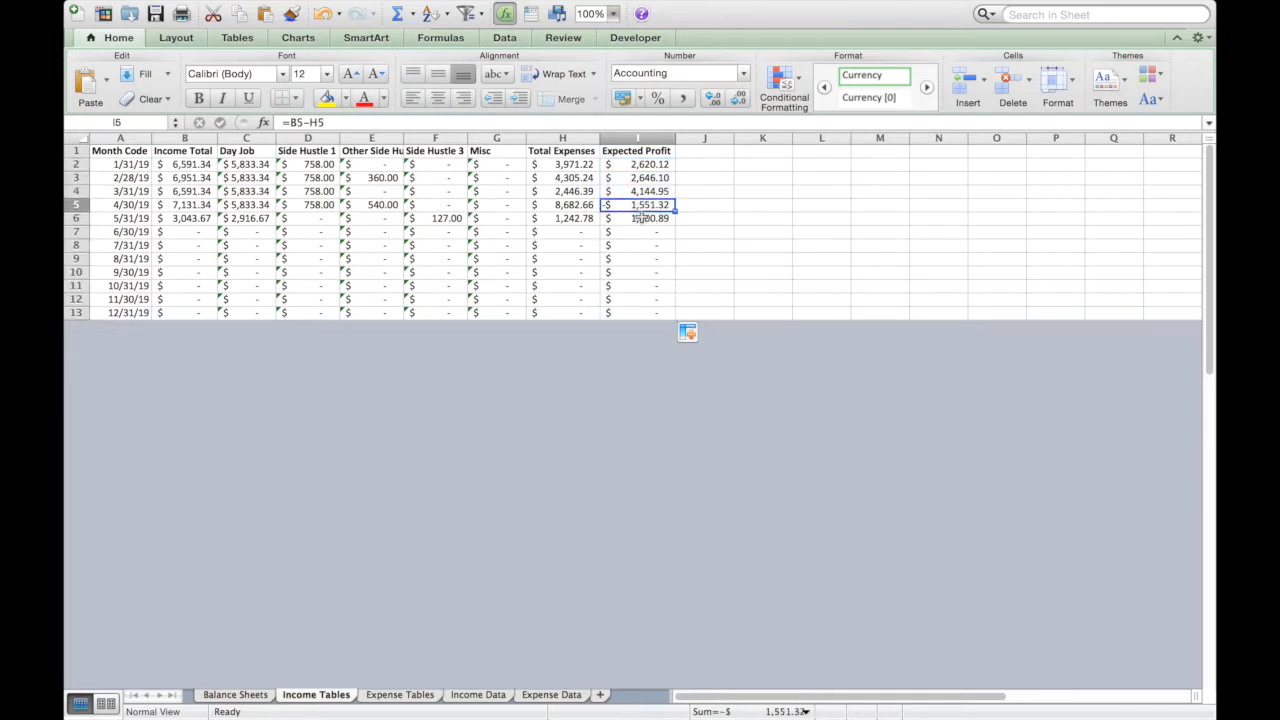
left_click(641, 218, "shift")
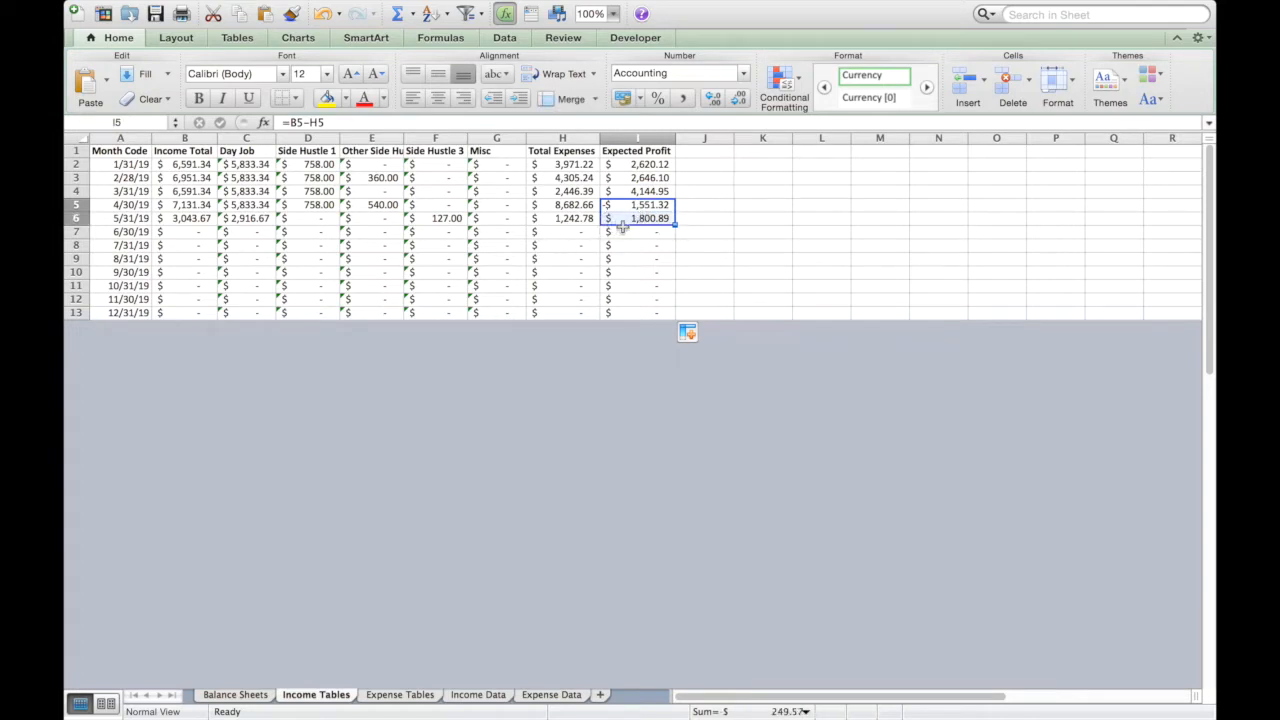
left_click(630, 220)
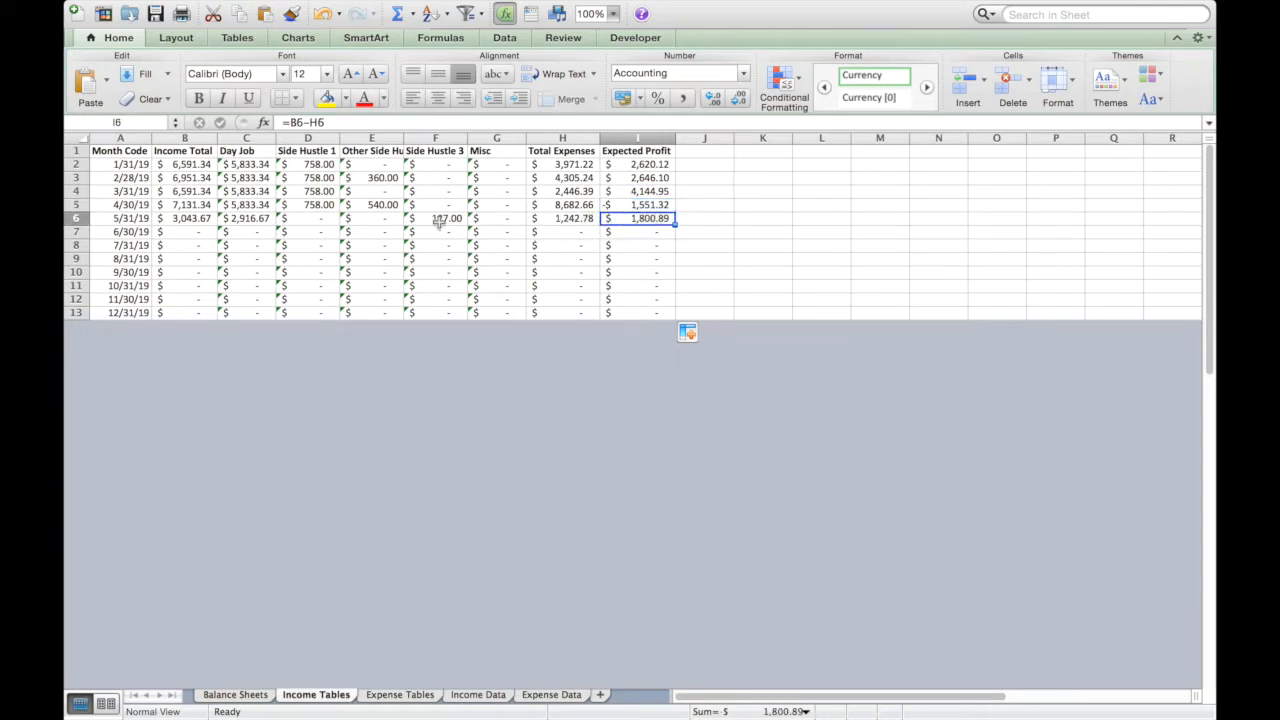
left_click(200, 218, "shift")
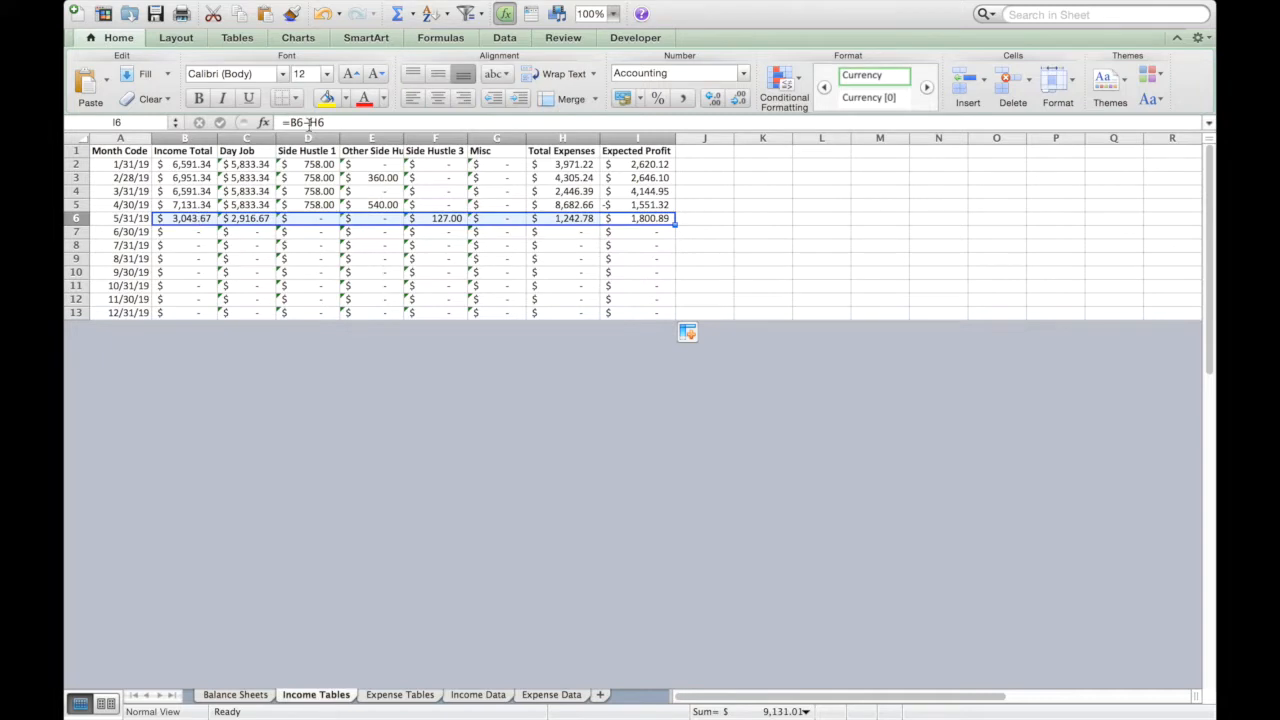
left_click(345, 98)
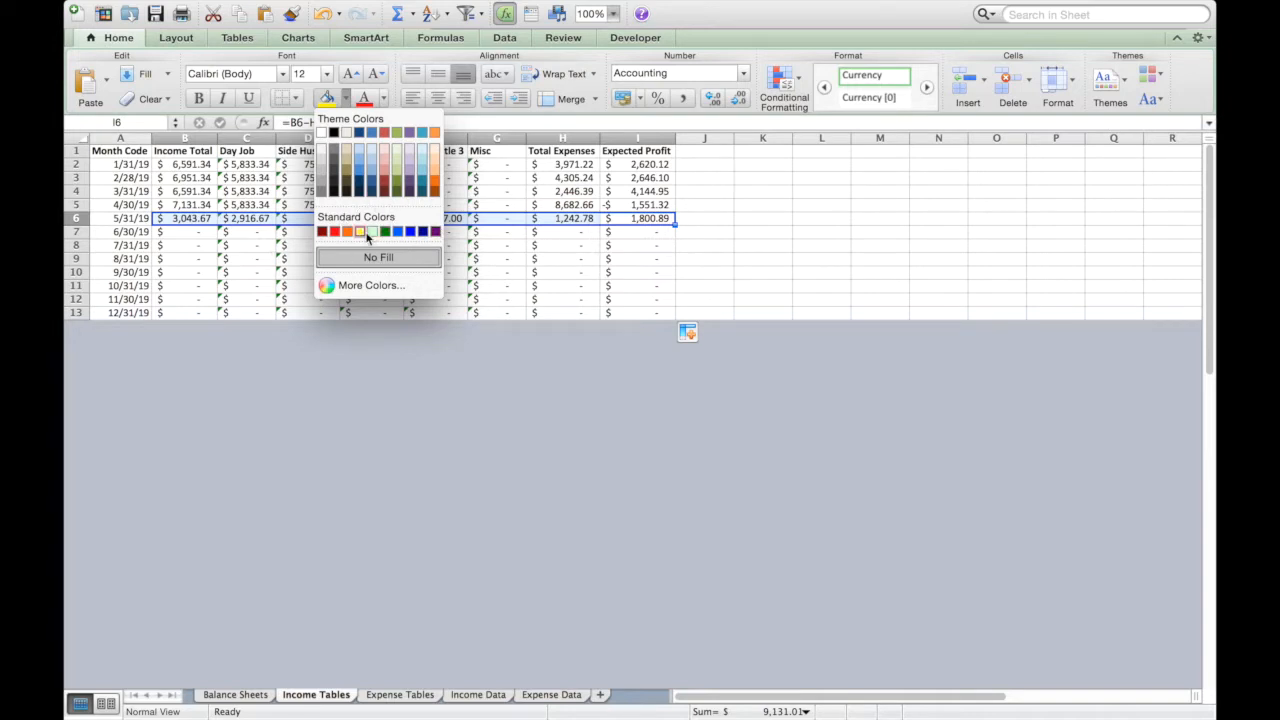
left_click(565, 224)
- Highlight the May row cells B6:I6 in Income Tables with a light blue fill
left_click(612, 220)
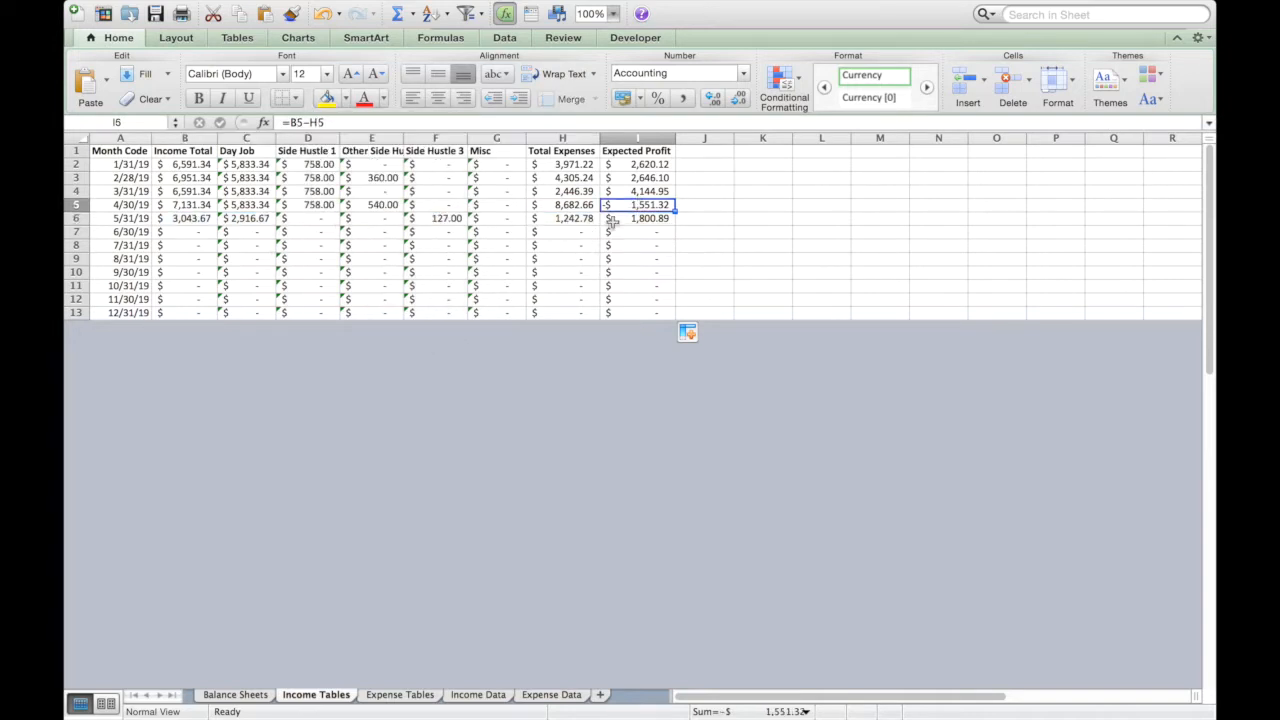
left_click(205, 218, "shift")
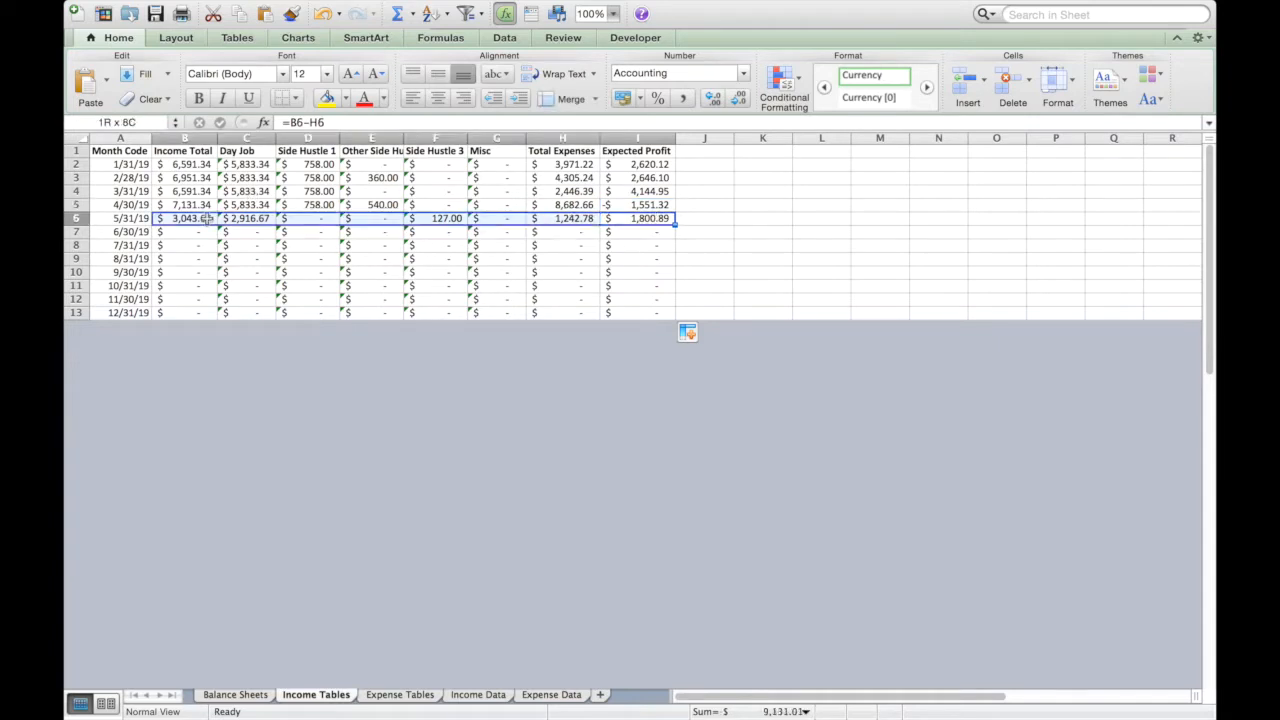
left_click(345, 100)
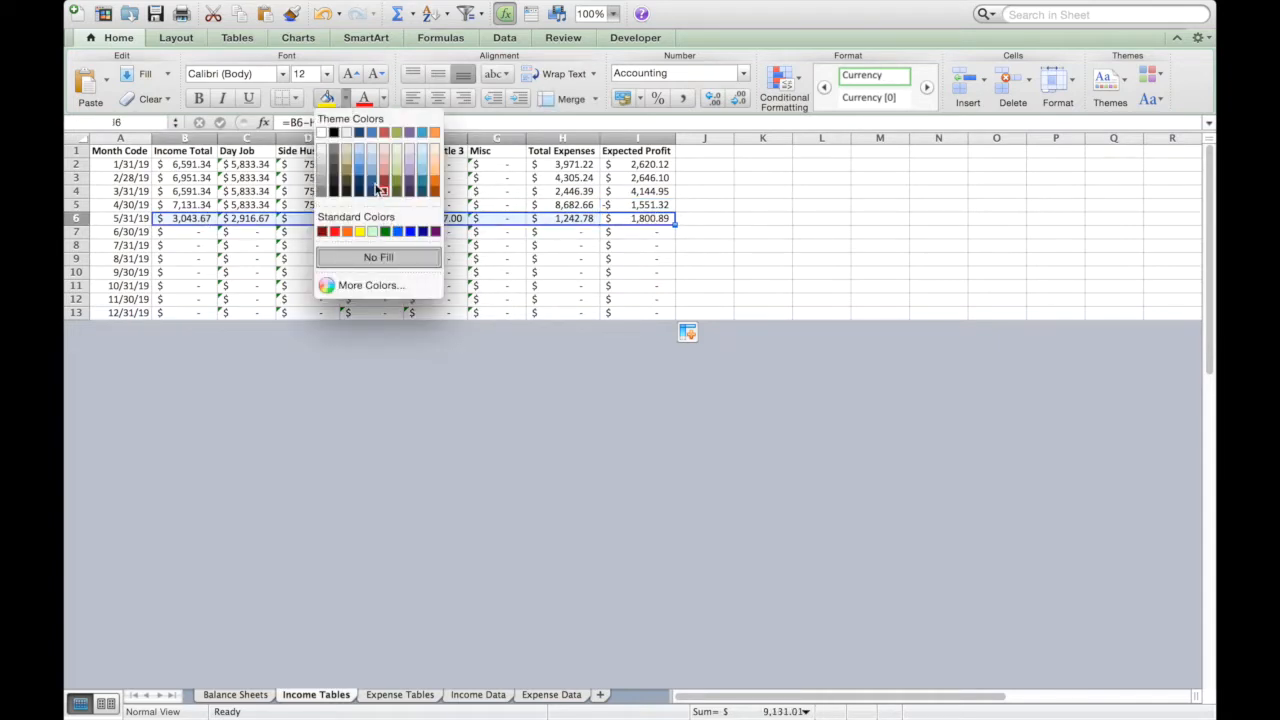
left_click(362, 168)
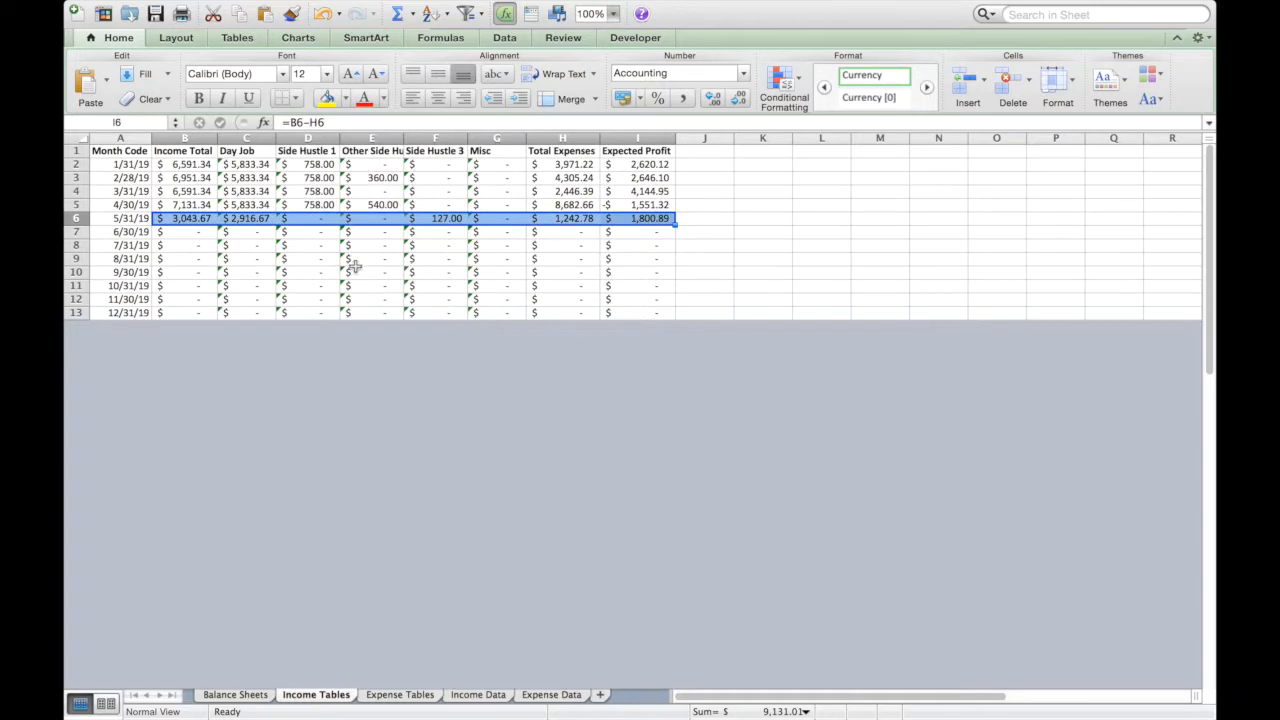
left_click(356, 270)
- Apply the same blue fill to the May row A6:K6 in Expense Tables
left_click(398, 696)
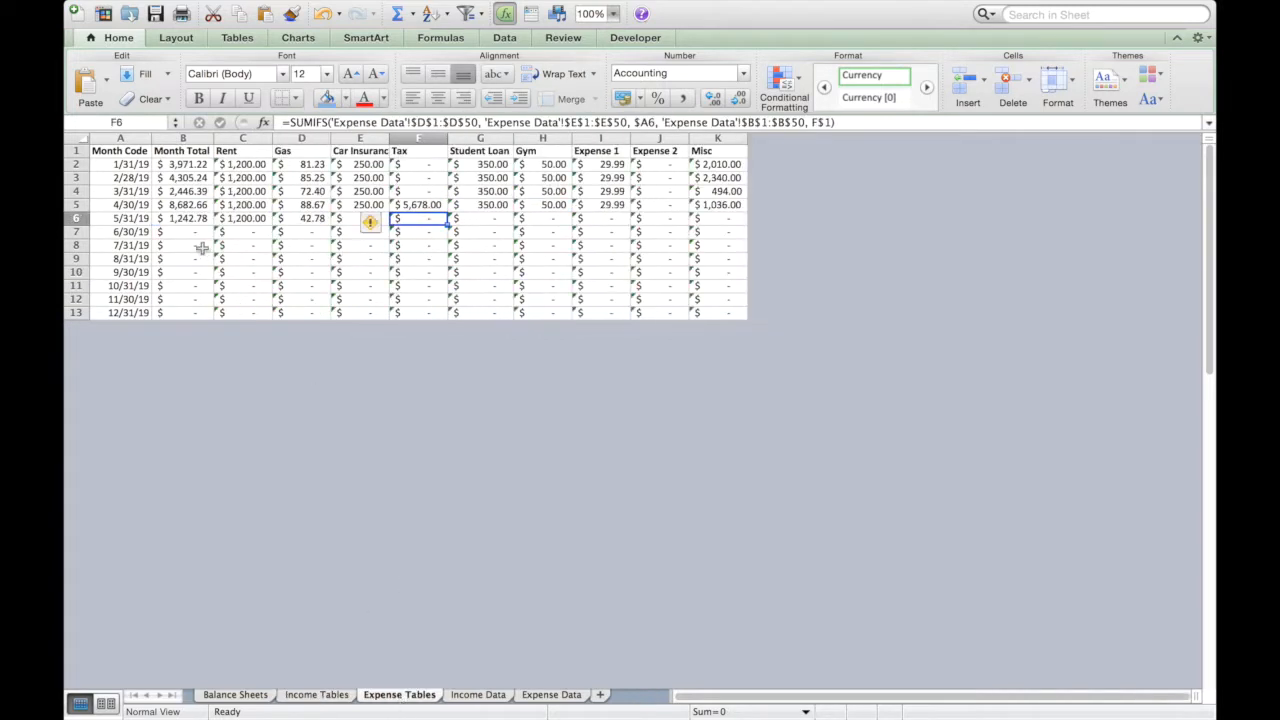
left_click(136, 218)
left_click(708, 218, "shift")
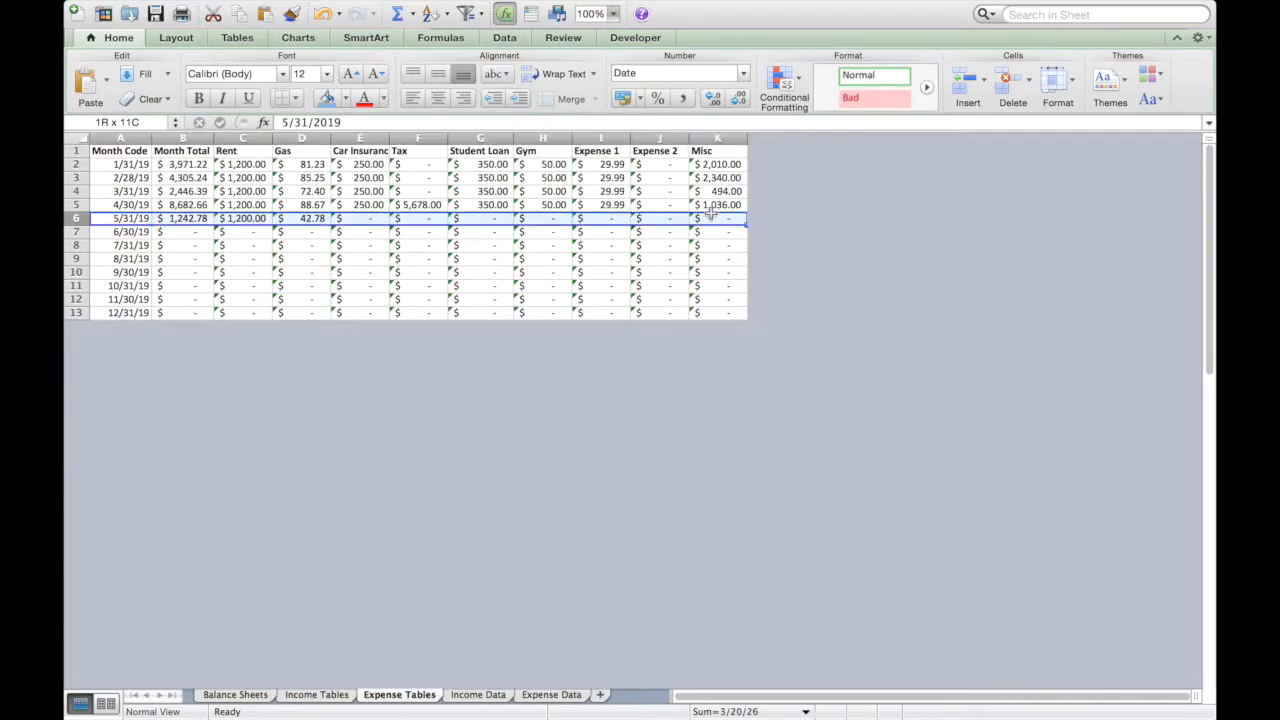
left_click(327, 100)
left_click(358, 288)
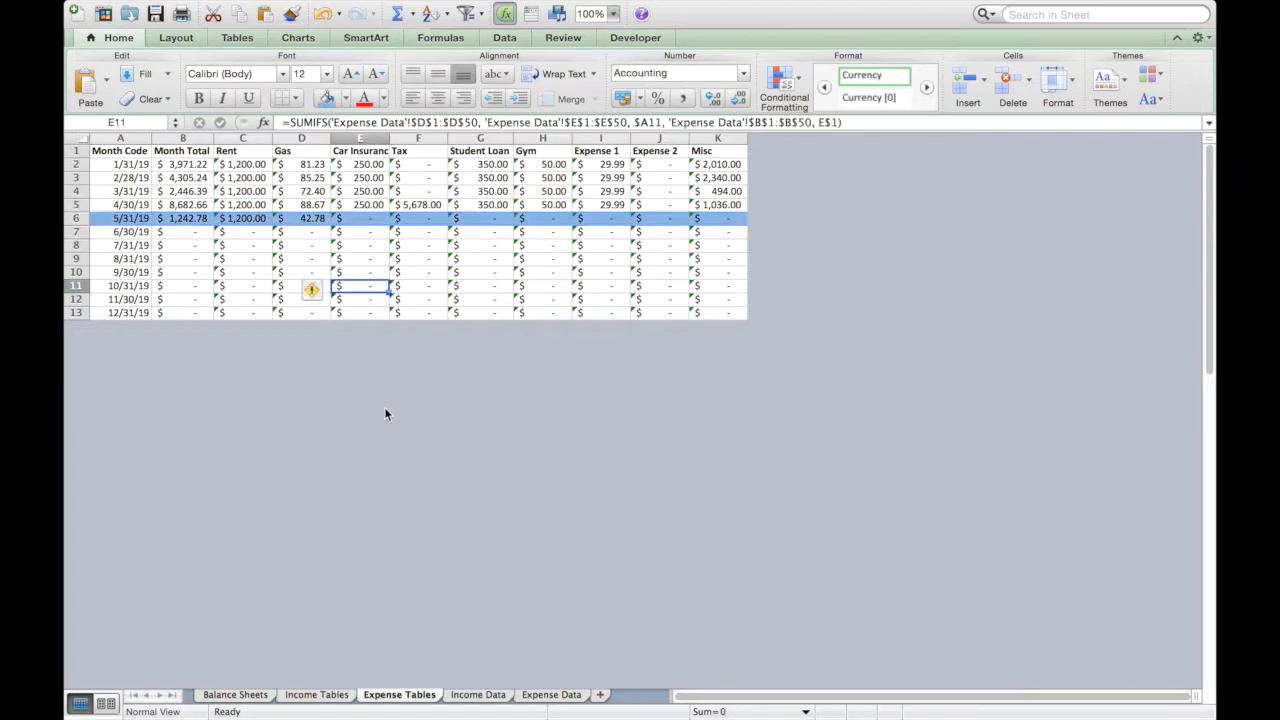
- Compare the January and April Expected Profit in Income Tables, and check April's total expenses against its tax entry in Expense Tables
left_click(327, 696)
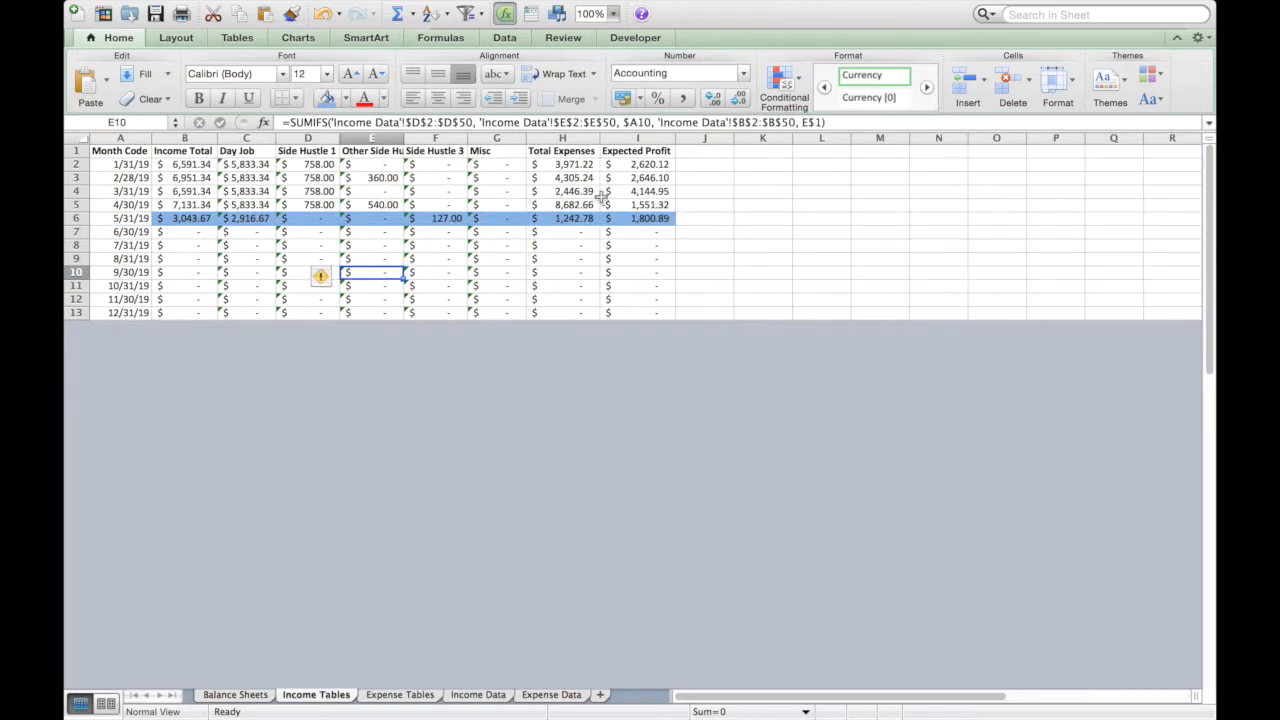
left_click(647, 166)
left_click(652, 202)
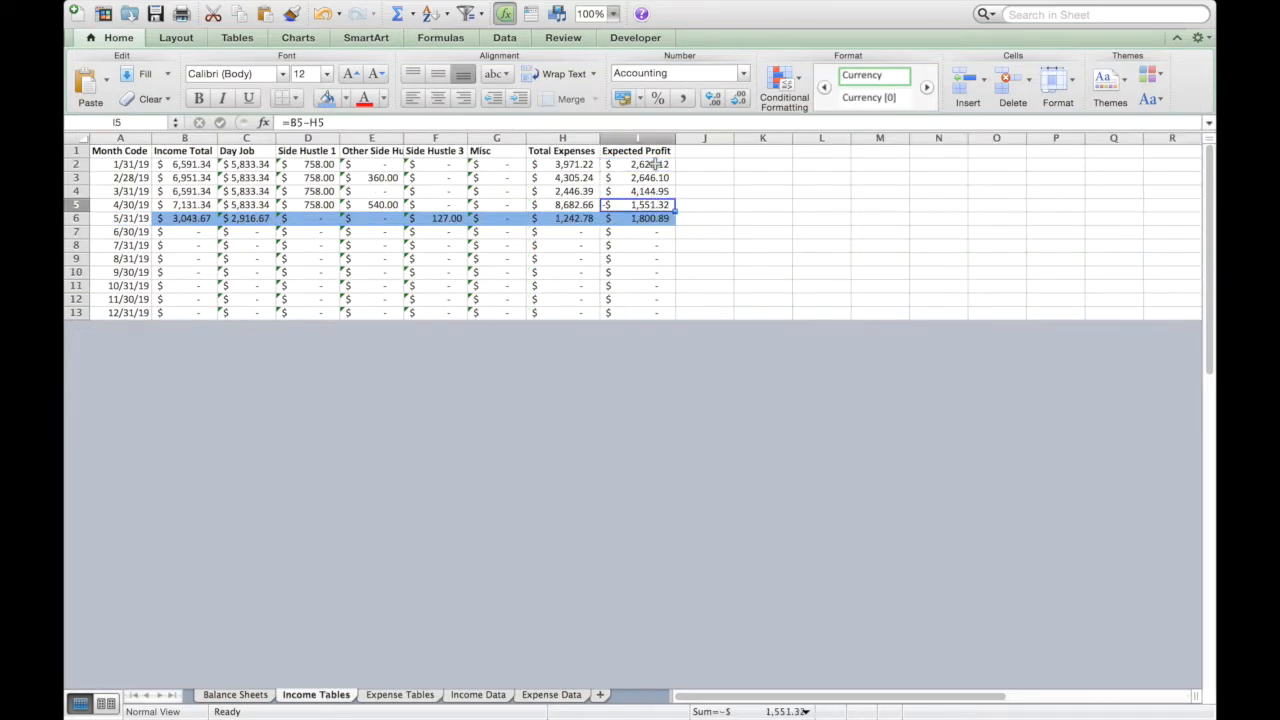
left_click(543, 206)
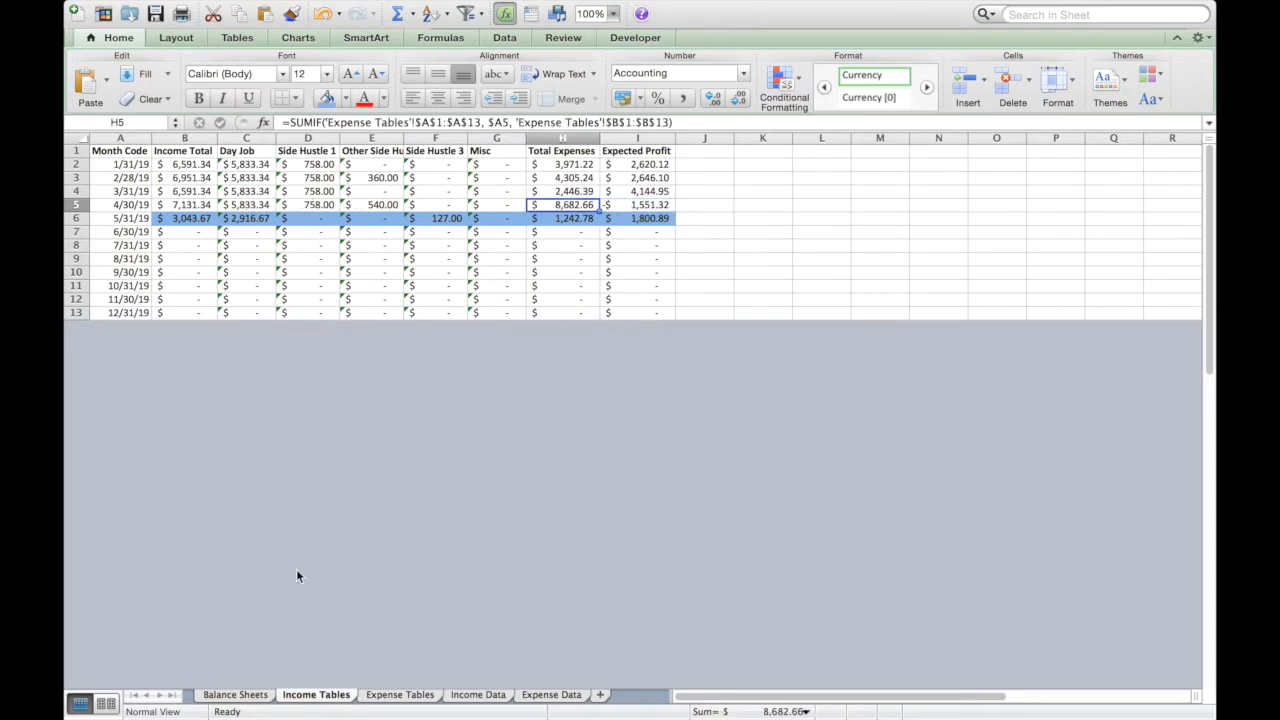
left_click(399, 694)
left_click(240, 218)
left_click(426, 205)
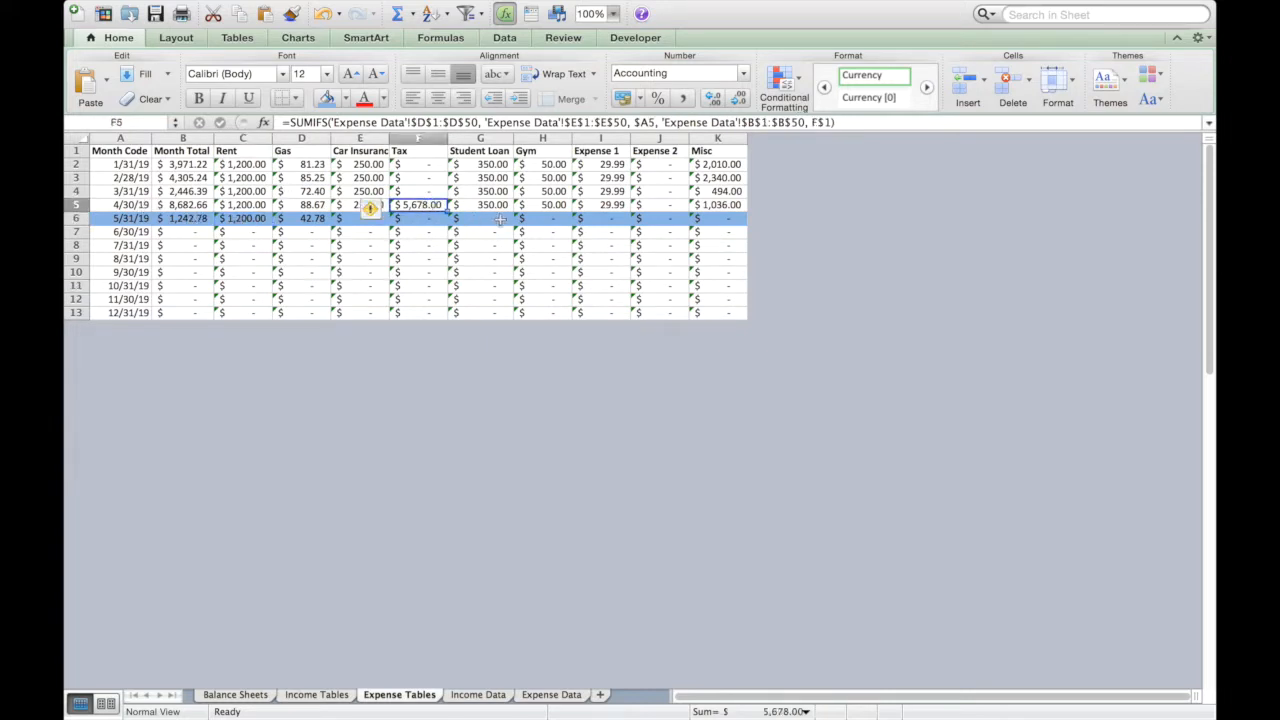
left_click(318, 694)
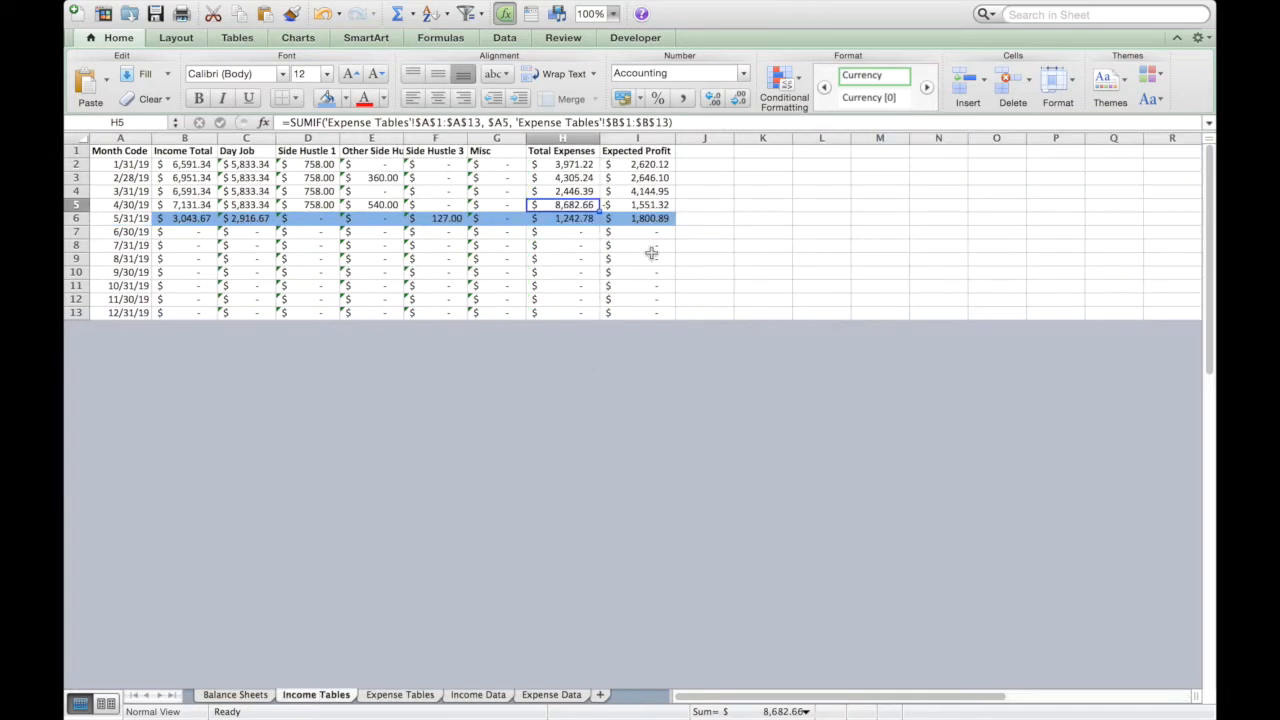
left_click(650, 205)
left_click(697, 153)
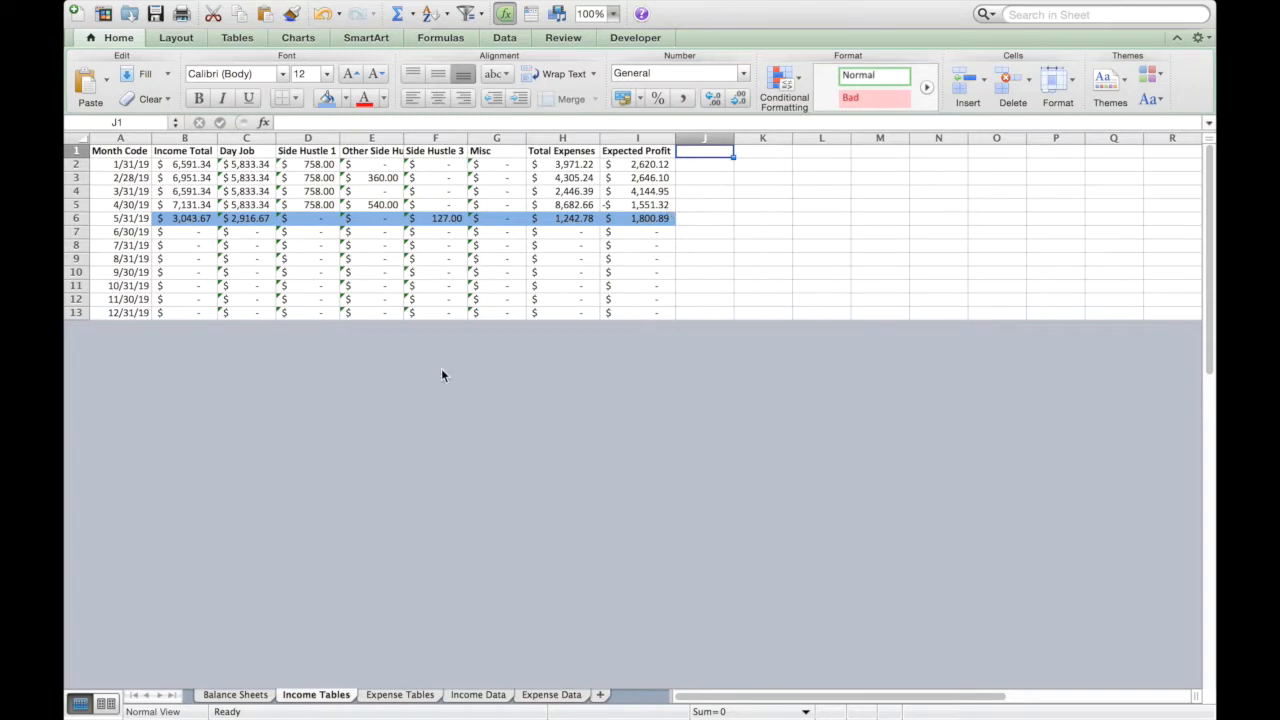
- Start the Balance Sheets header row with Date in A1 and Account 1 in B1
left_click(236, 695)
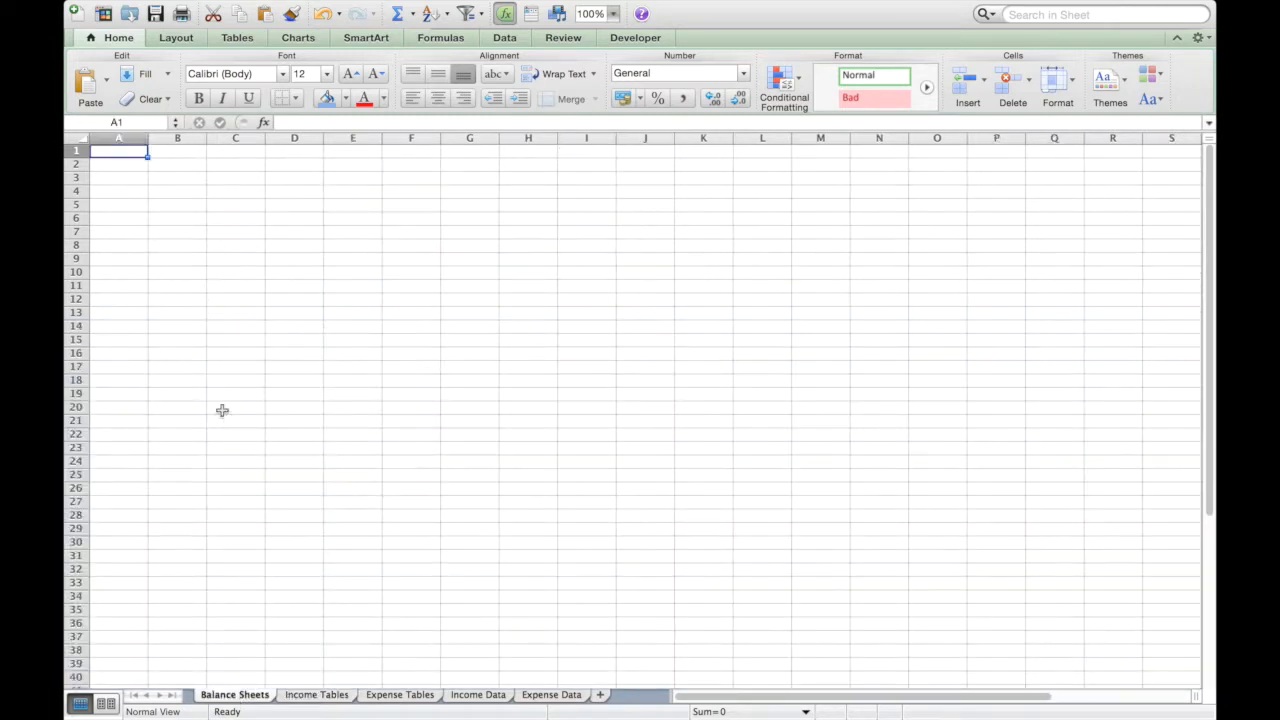
double_click(121, 153)
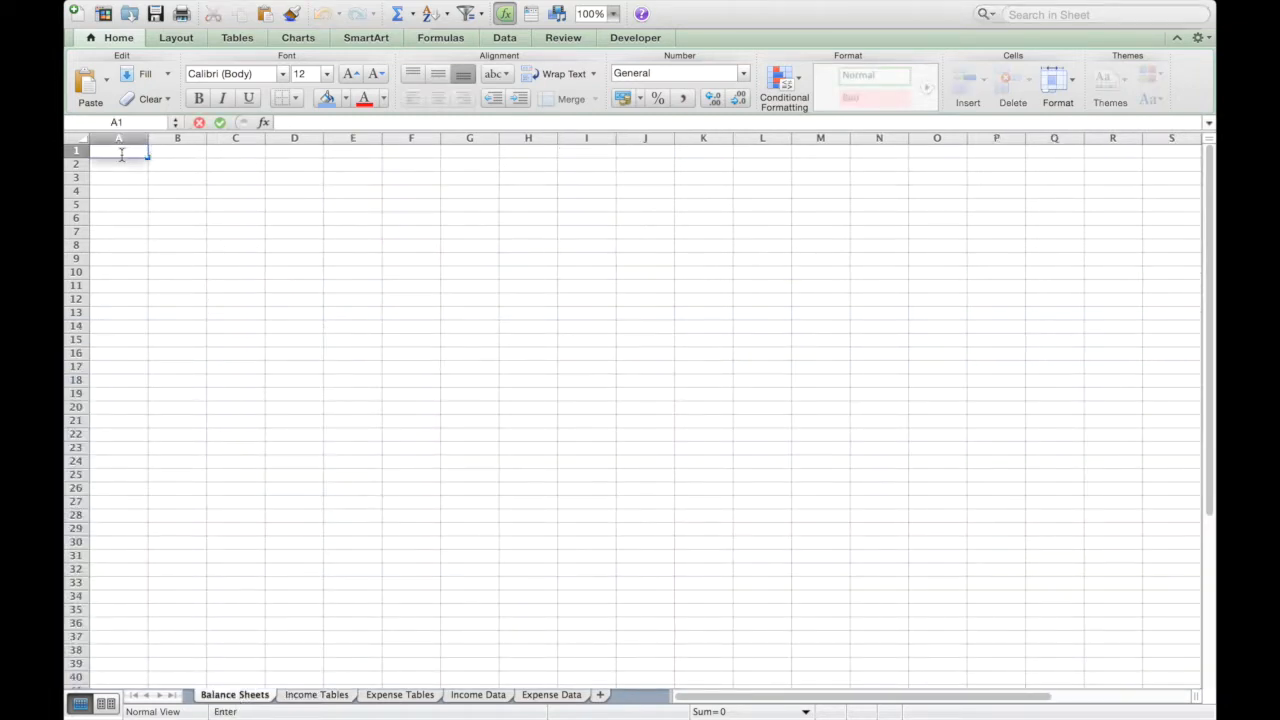
type("Date")
key("Return")
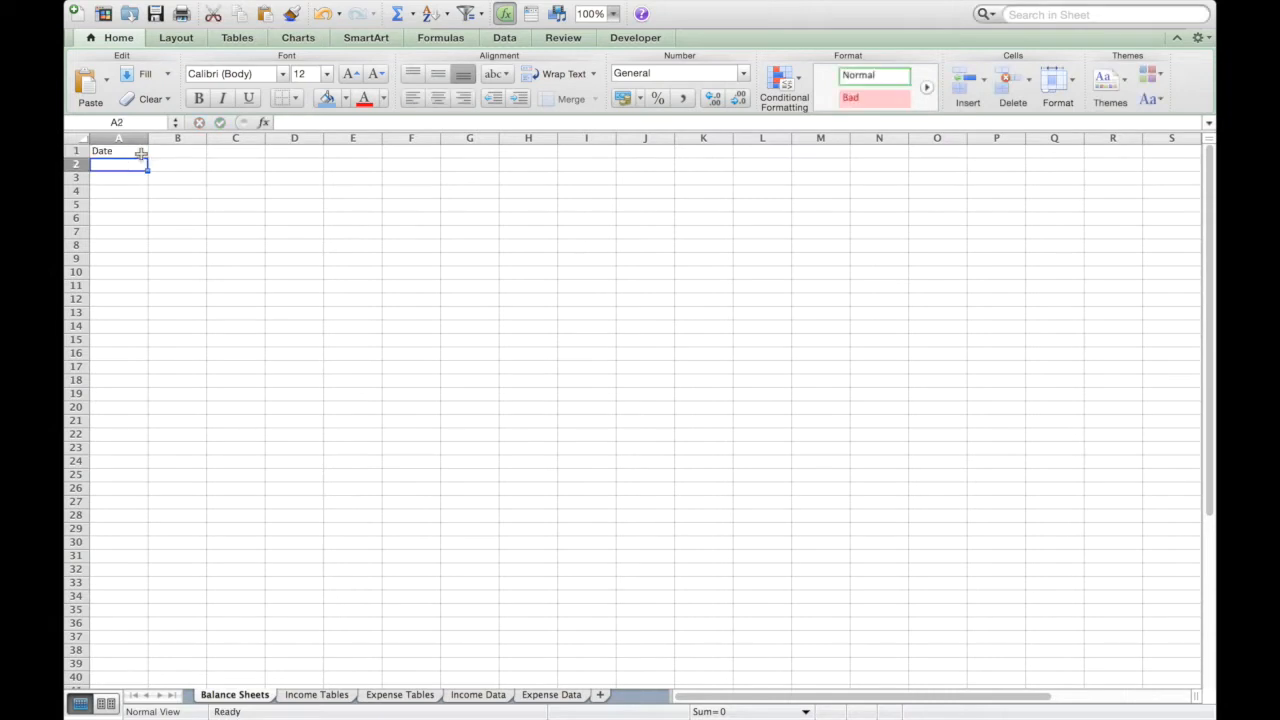
left_click(172, 153)
type("Account 1")
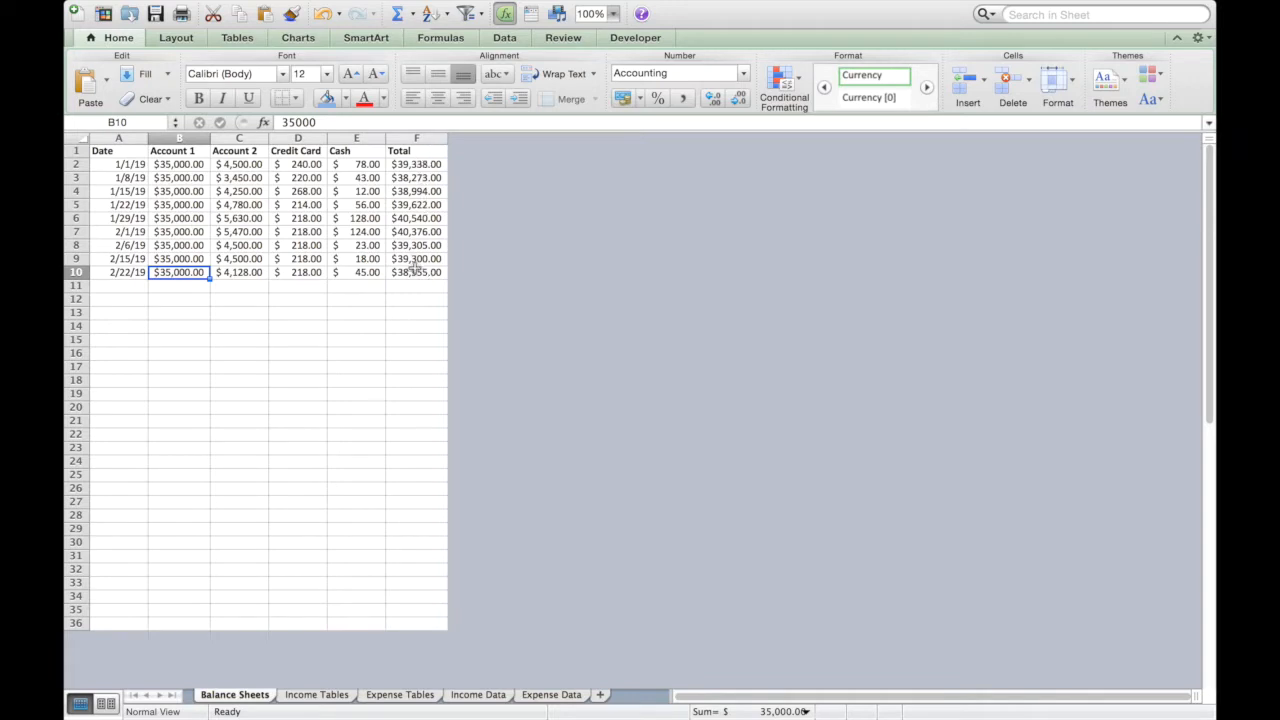
- Check the May row in Expense Tables and in Income Tables
left_click(412, 695)
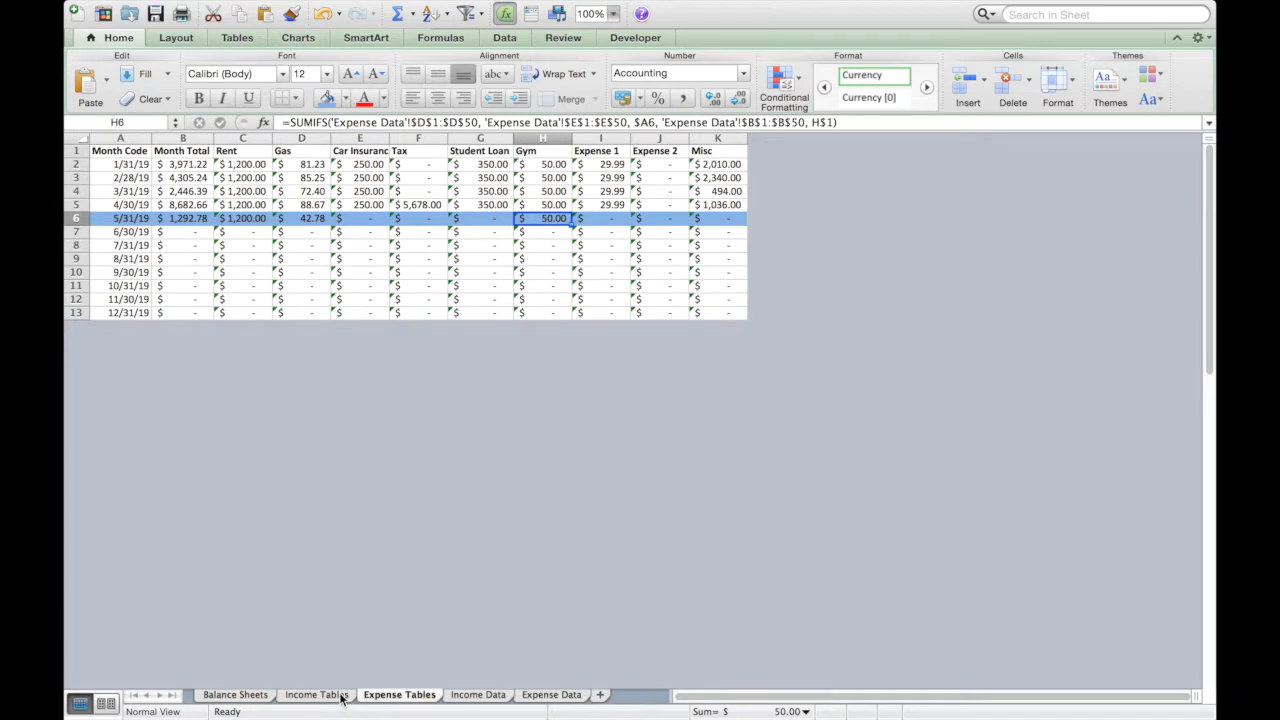
left_click(316, 695)
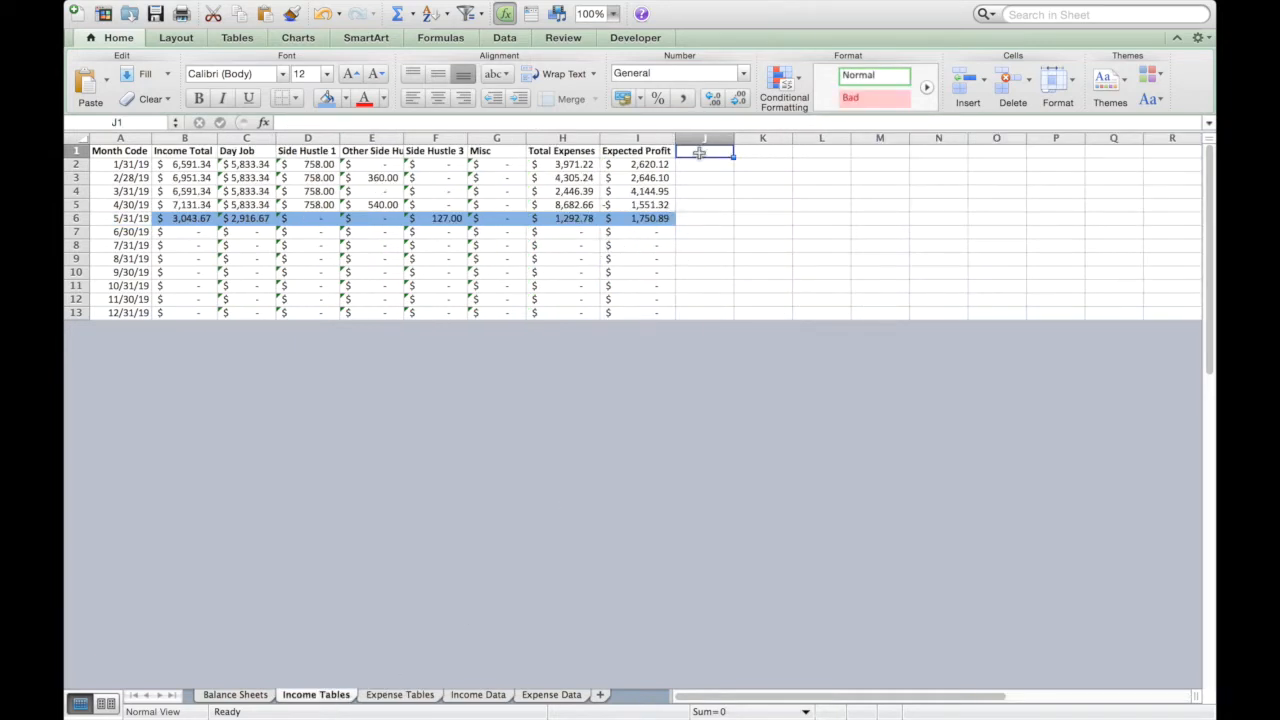
double_click(699, 153)
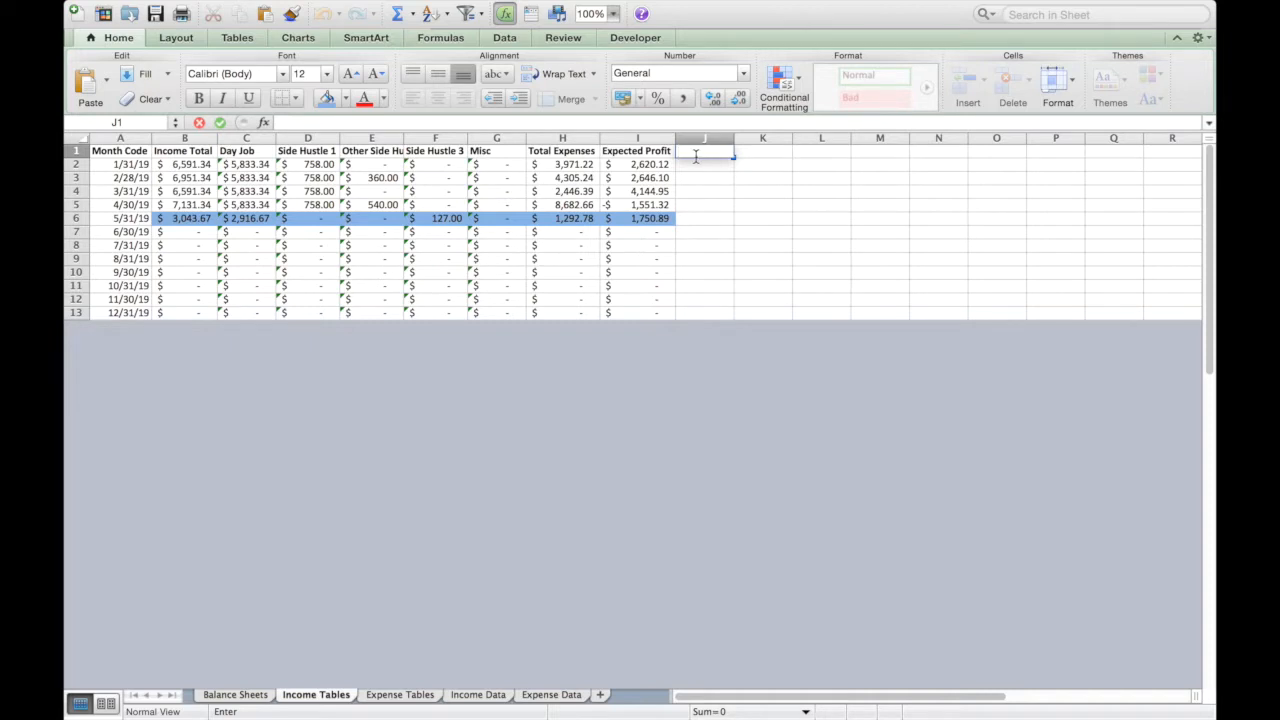
key("Return")
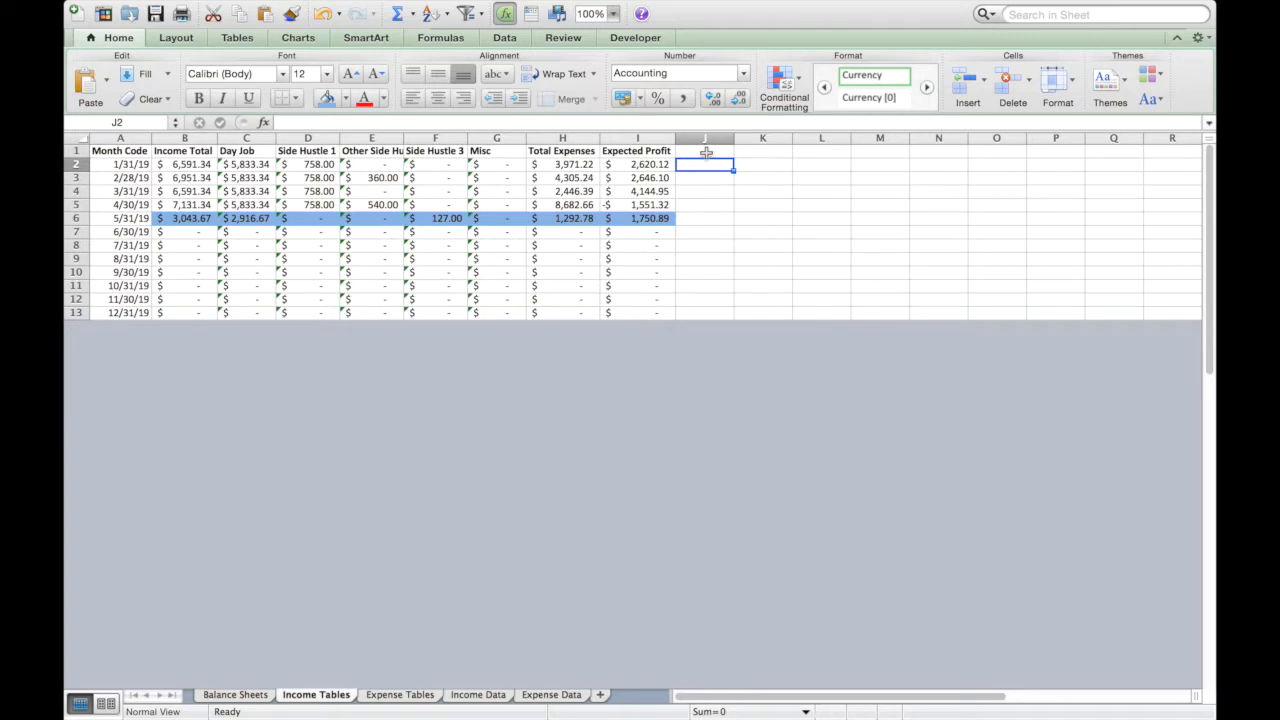
double_click(706, 152)
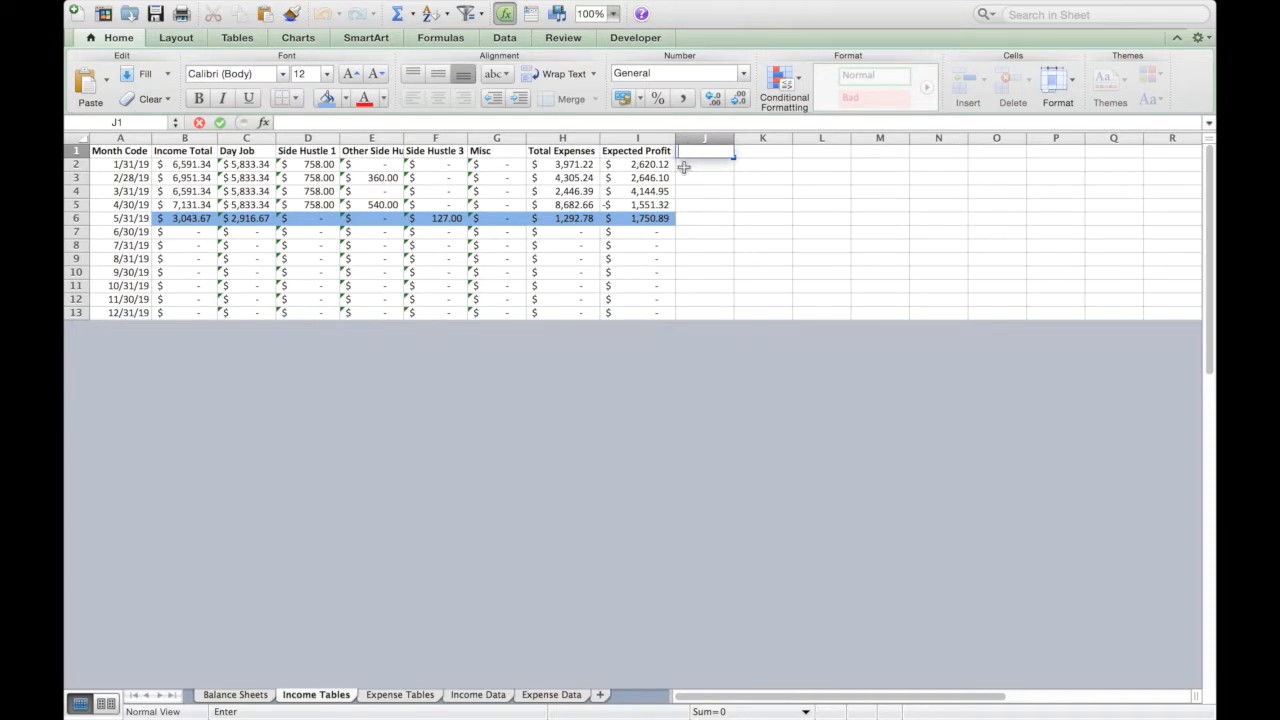
left_click(683, 167)
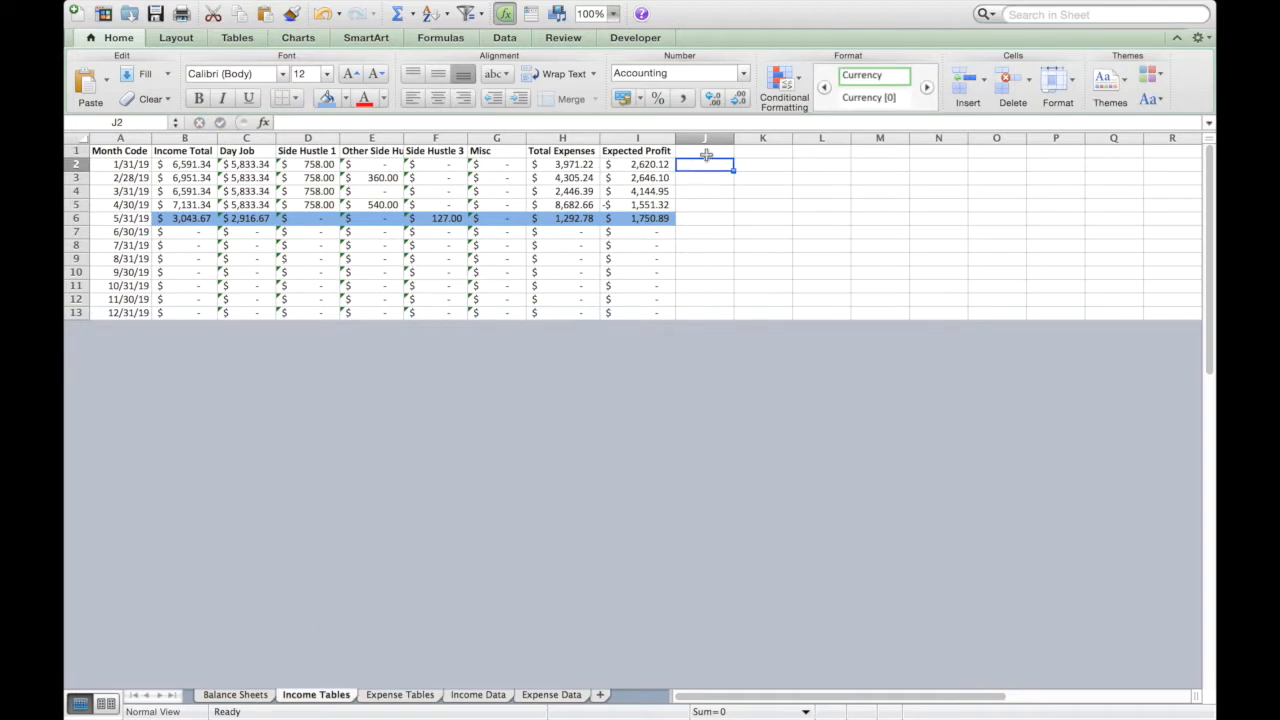
- Add the header Actual Profit in J1 of Income Tables, beside Expected Profit
left_click(706, 154)
double_click(706, 155)
type("Actual Profit")
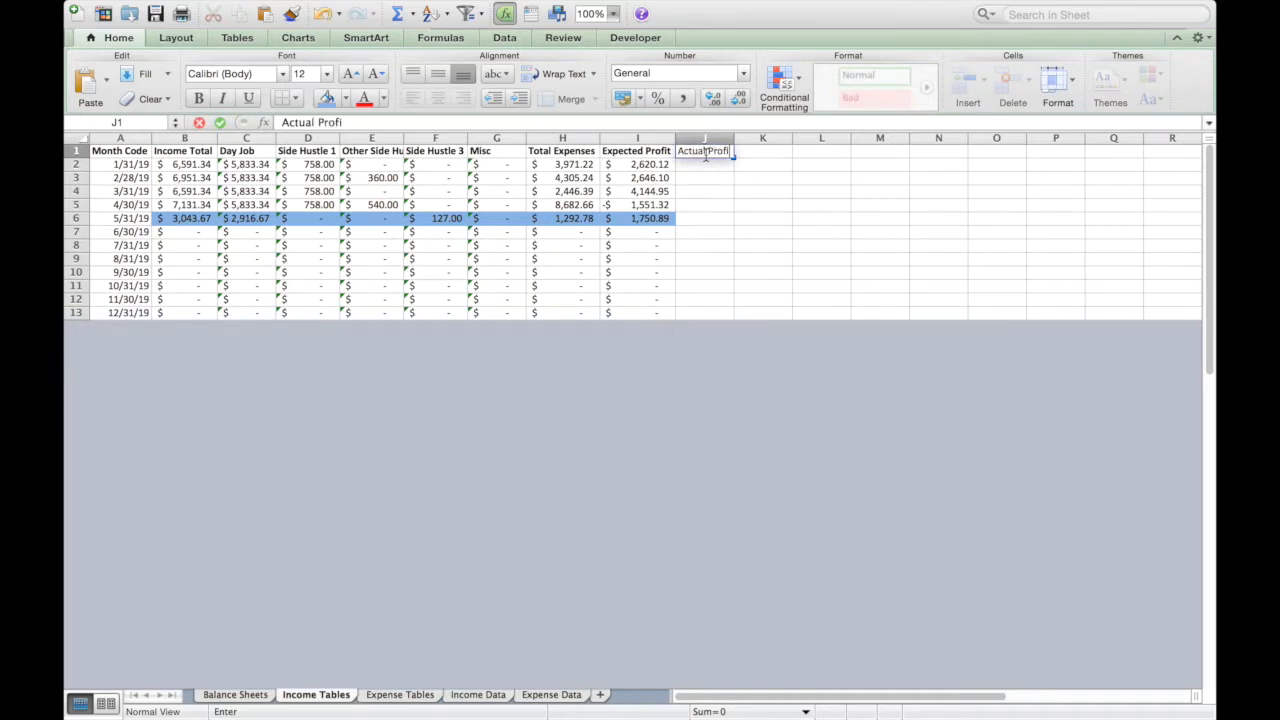
key("Return")
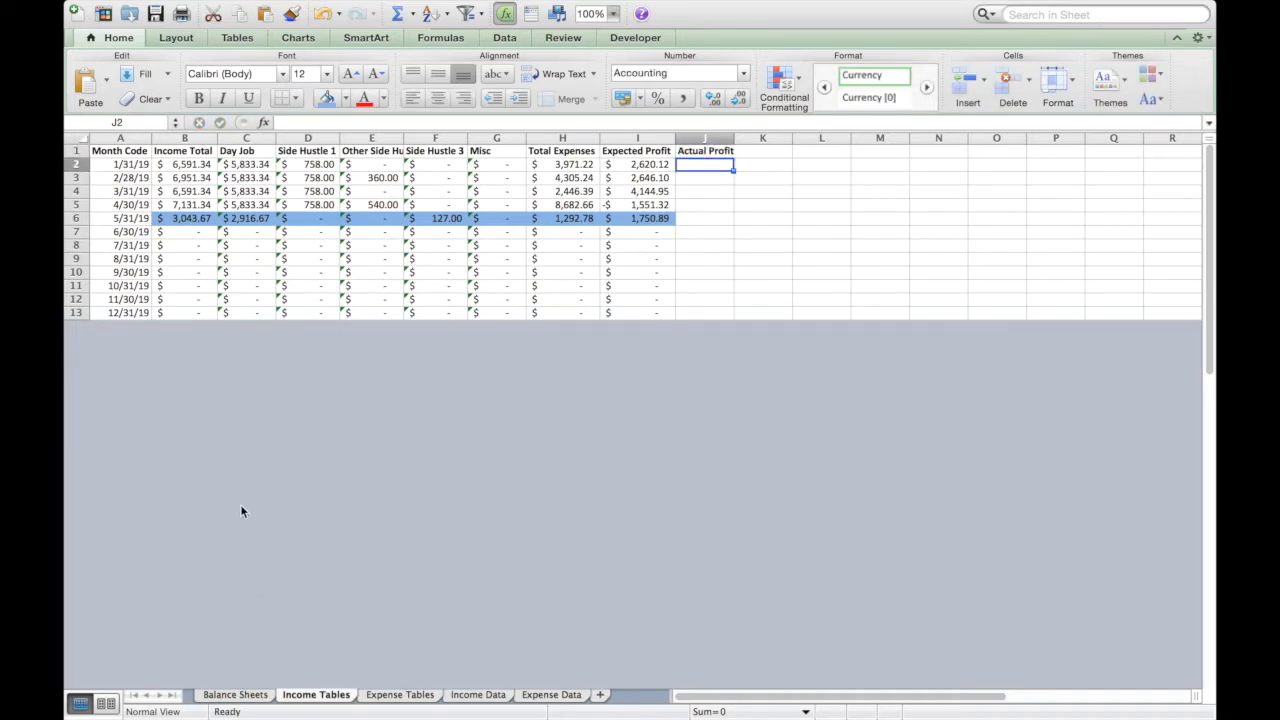
- Check the January month code in Income Tables against the 1/1/19 and 2/1/19 totals in Balance Sheets
left_click(140, 164)
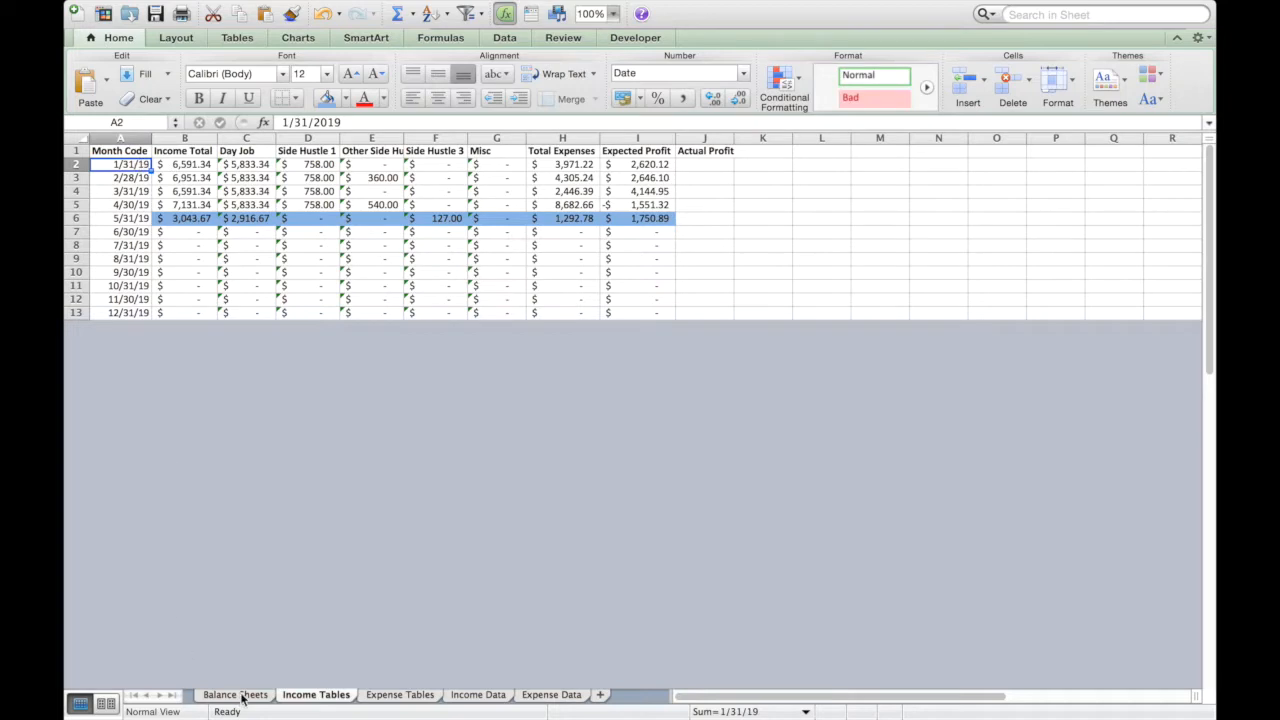
left_click(236, 694)
left_click(428, 164)
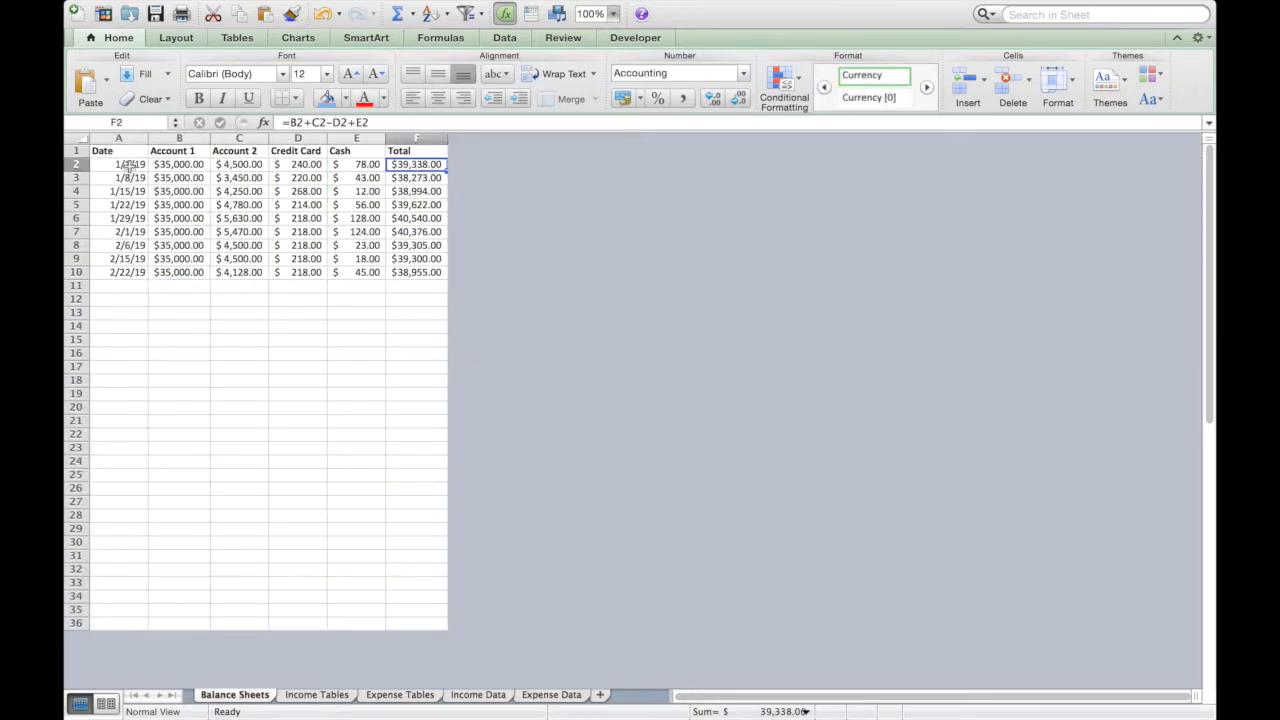
left_click(424, 231)
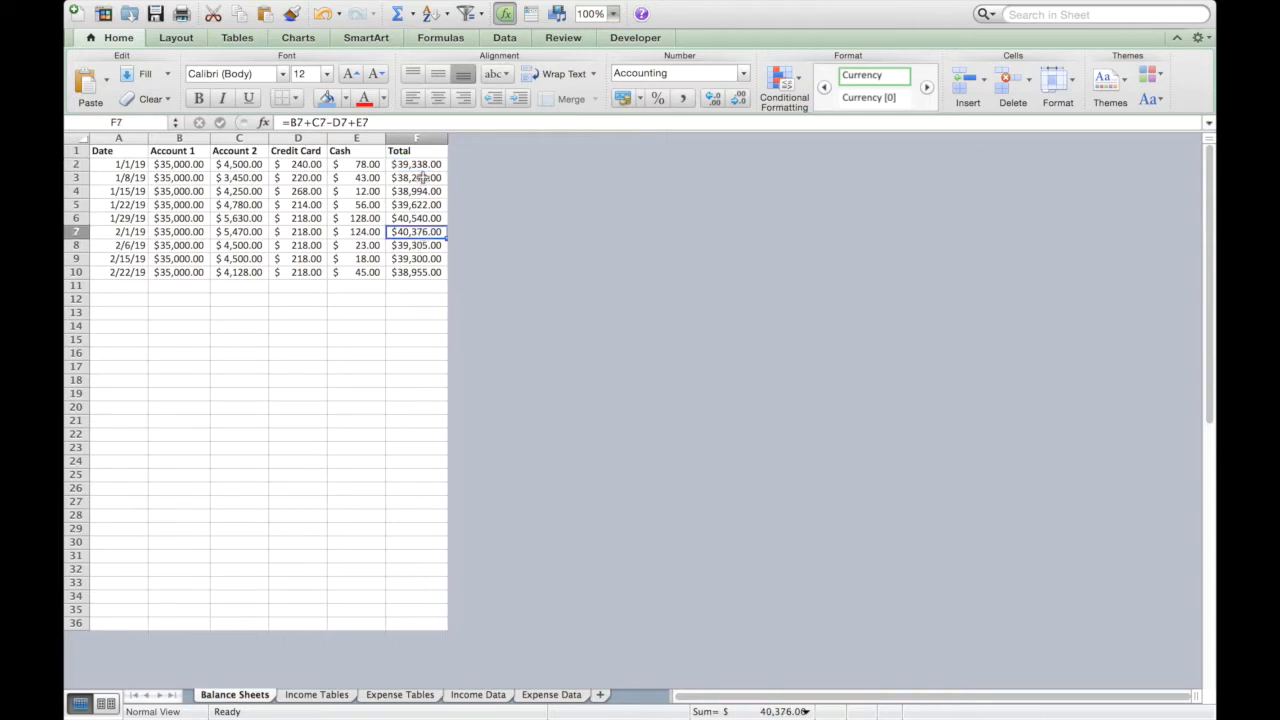
left_click(399, 313)
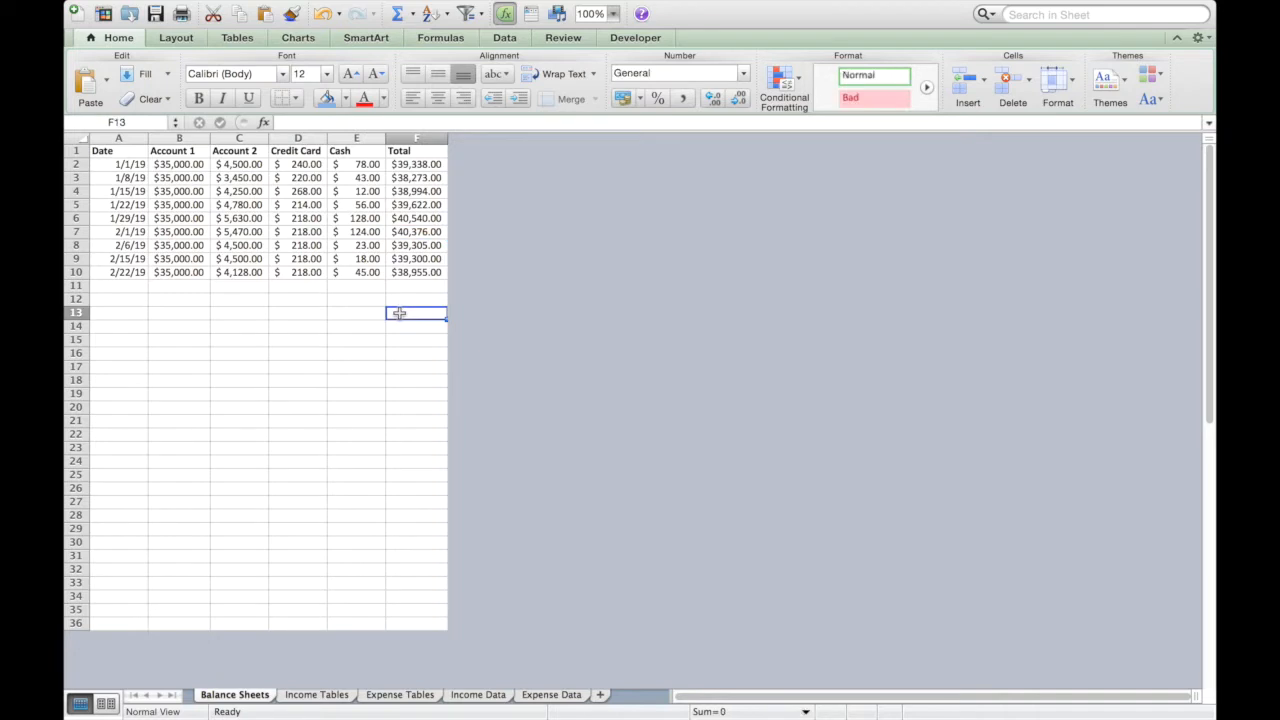
- Insert an empty column F before the Total column in Balance Sheets
left_click(437, 139)
right_click(437, 139)
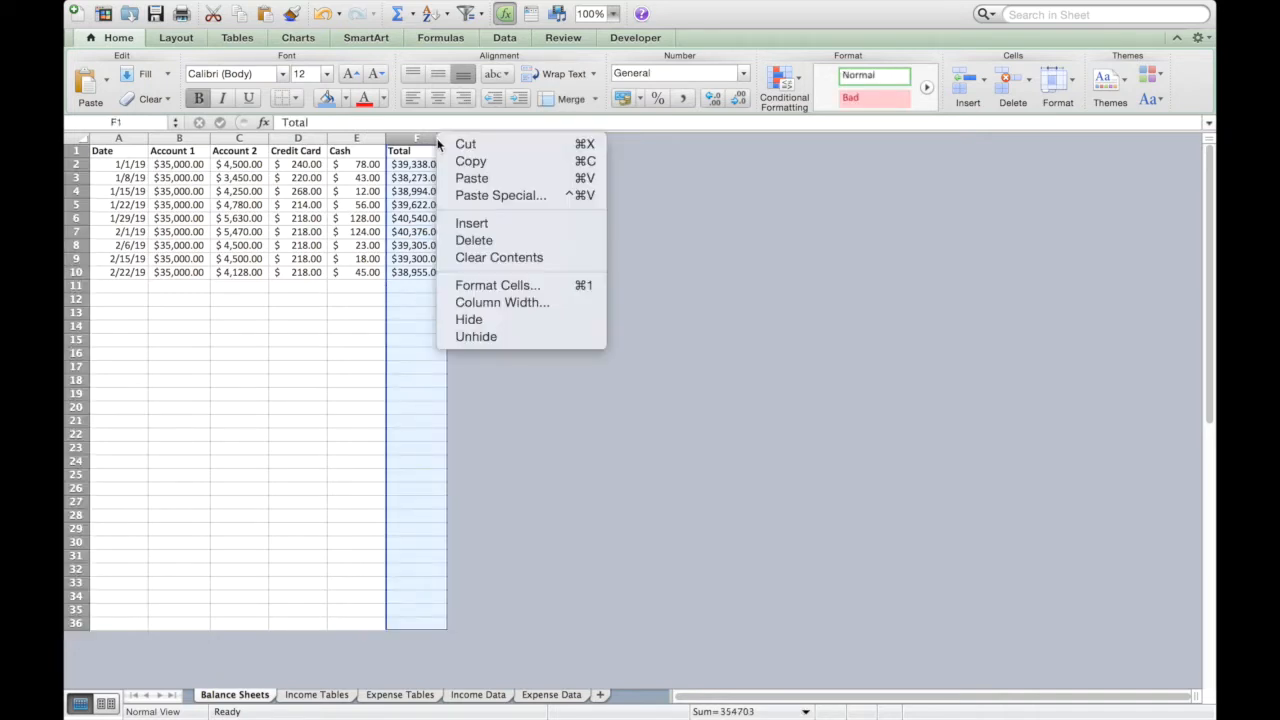
left_click(483, 227)
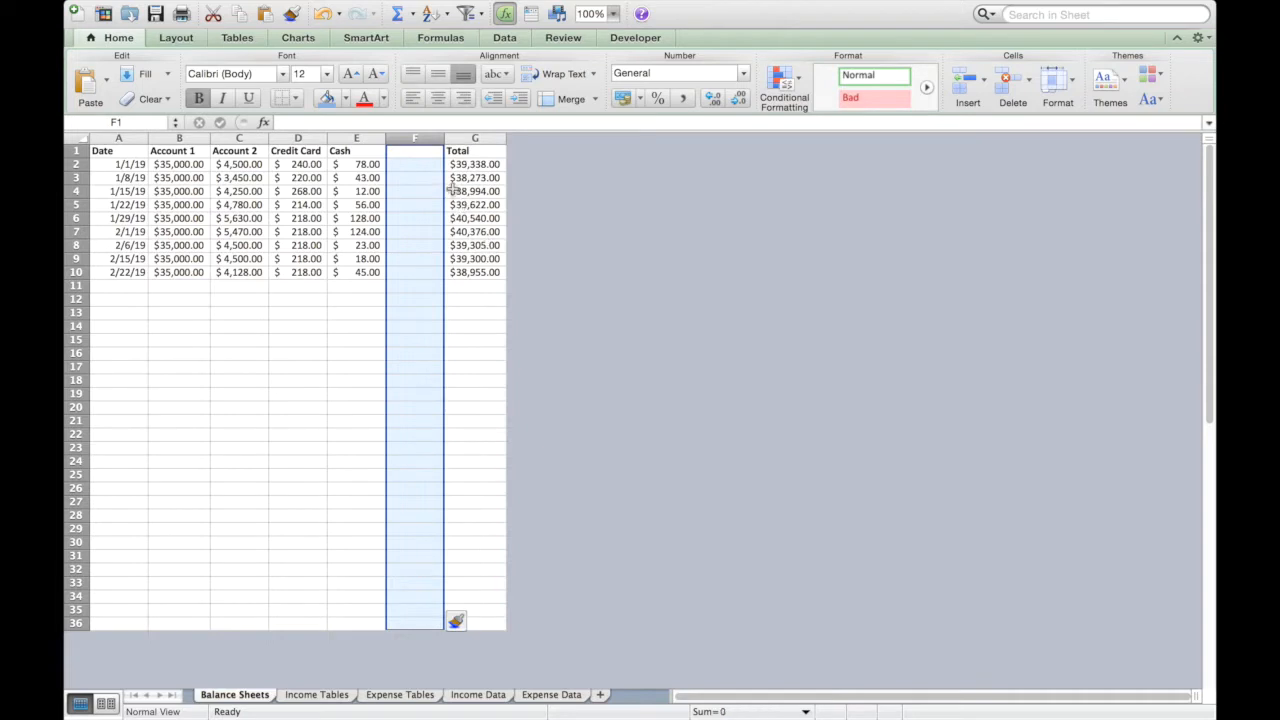
- Move the Total column, header and values in G1:G10, into the empty column F of Balance Sheets and slightly widen column F
left_click(463, 157)
left_click(478, 275, "shift")
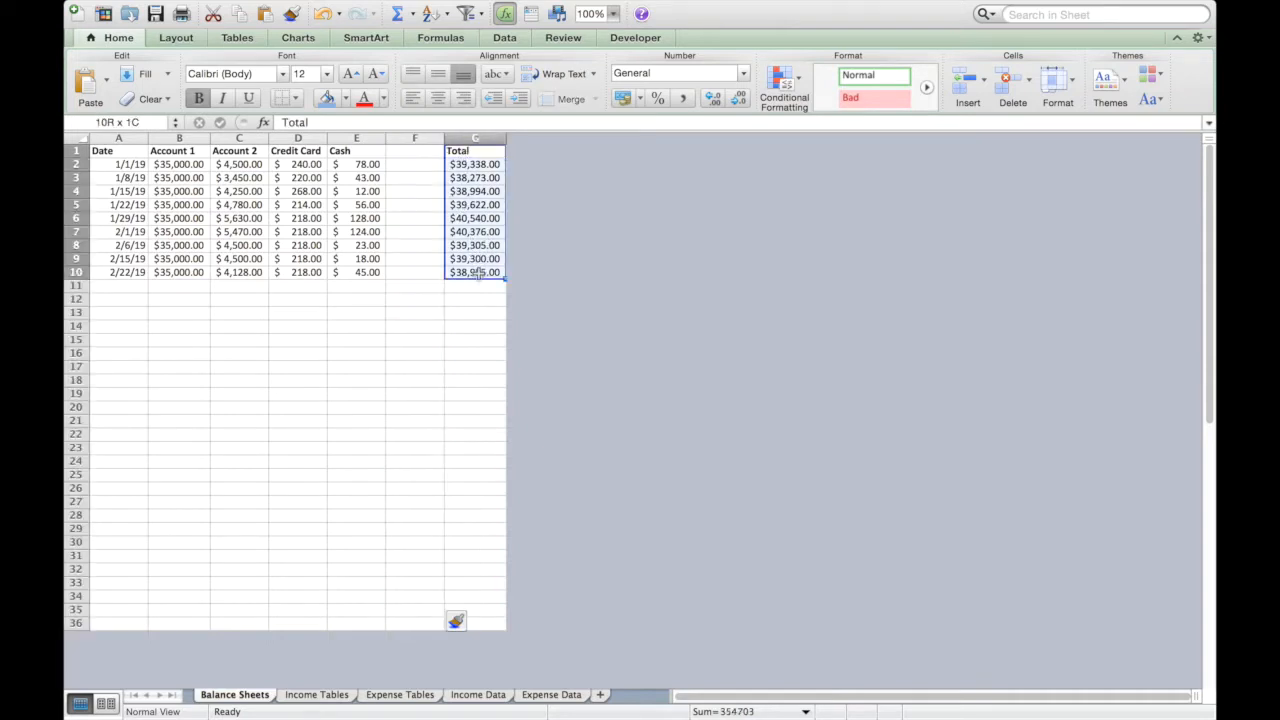
key("super+x")
left_click(415, 150)
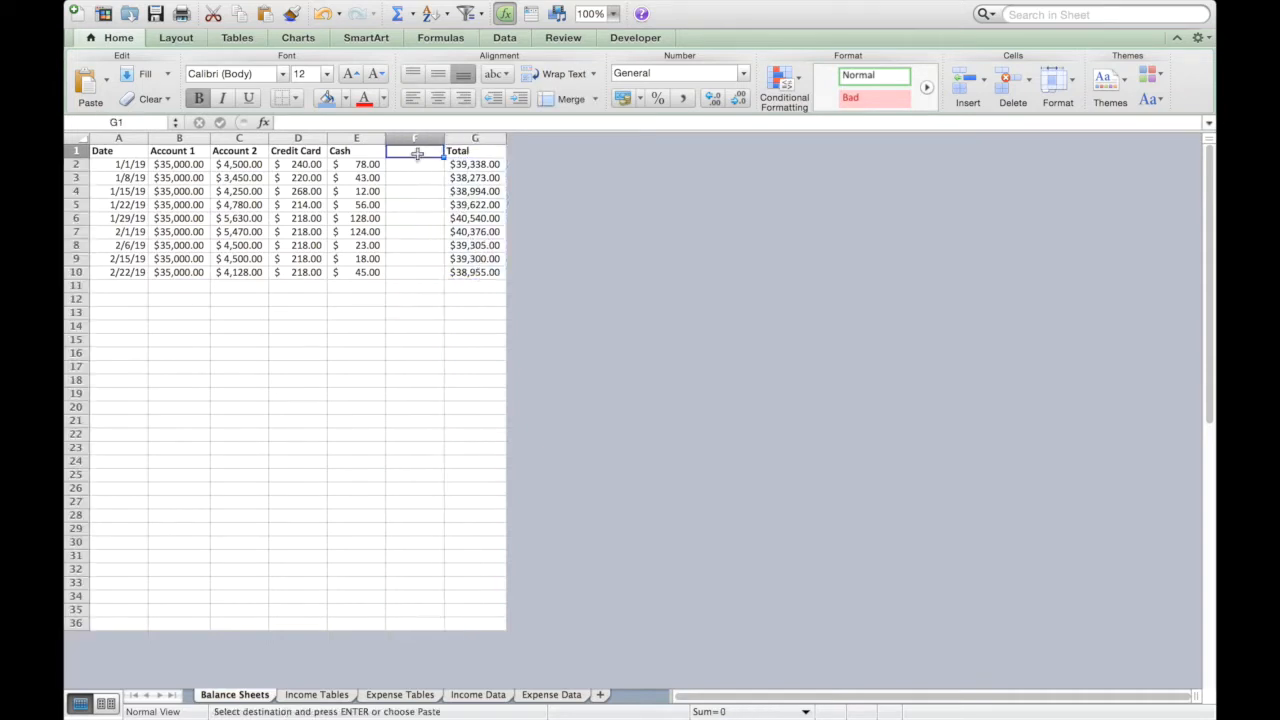
key("Return")
left_click_drag(445, 139, 448, 139)
- Add the header Actual Profit in G1 of Balance Sheets, beside Total
left_click(466, 150)
double_click(466, 150)
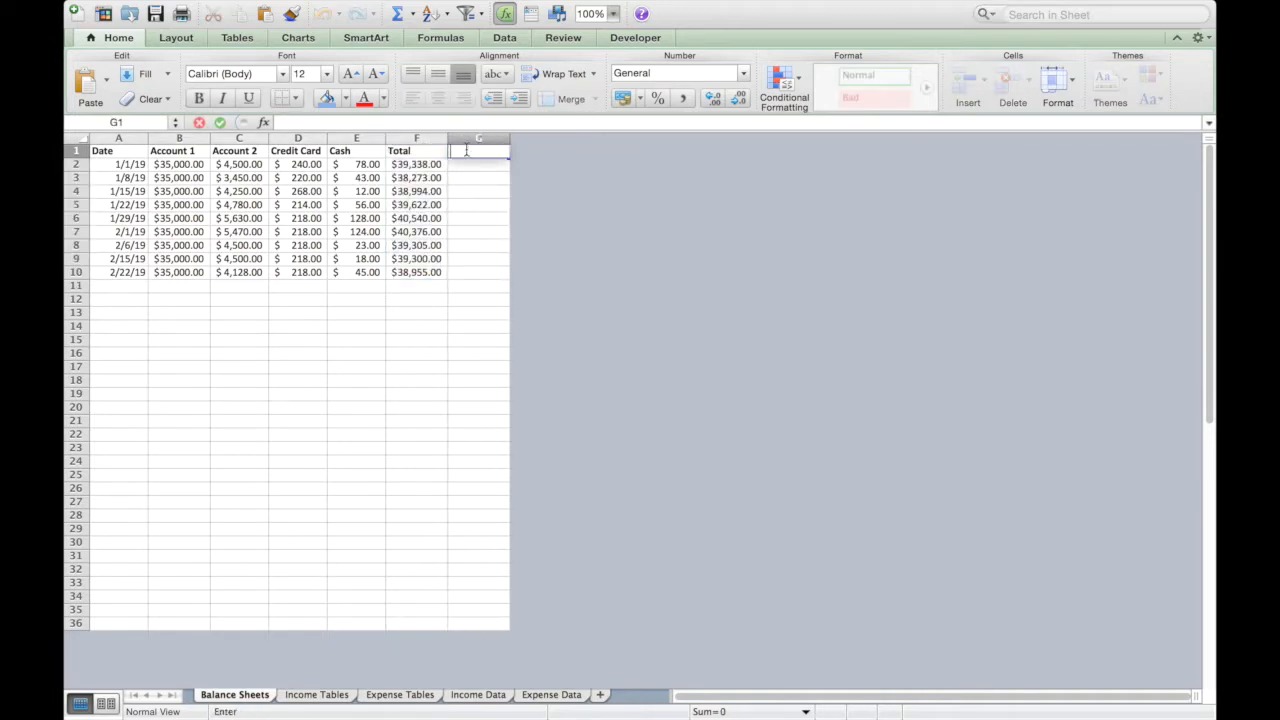
type("Actual Profit")
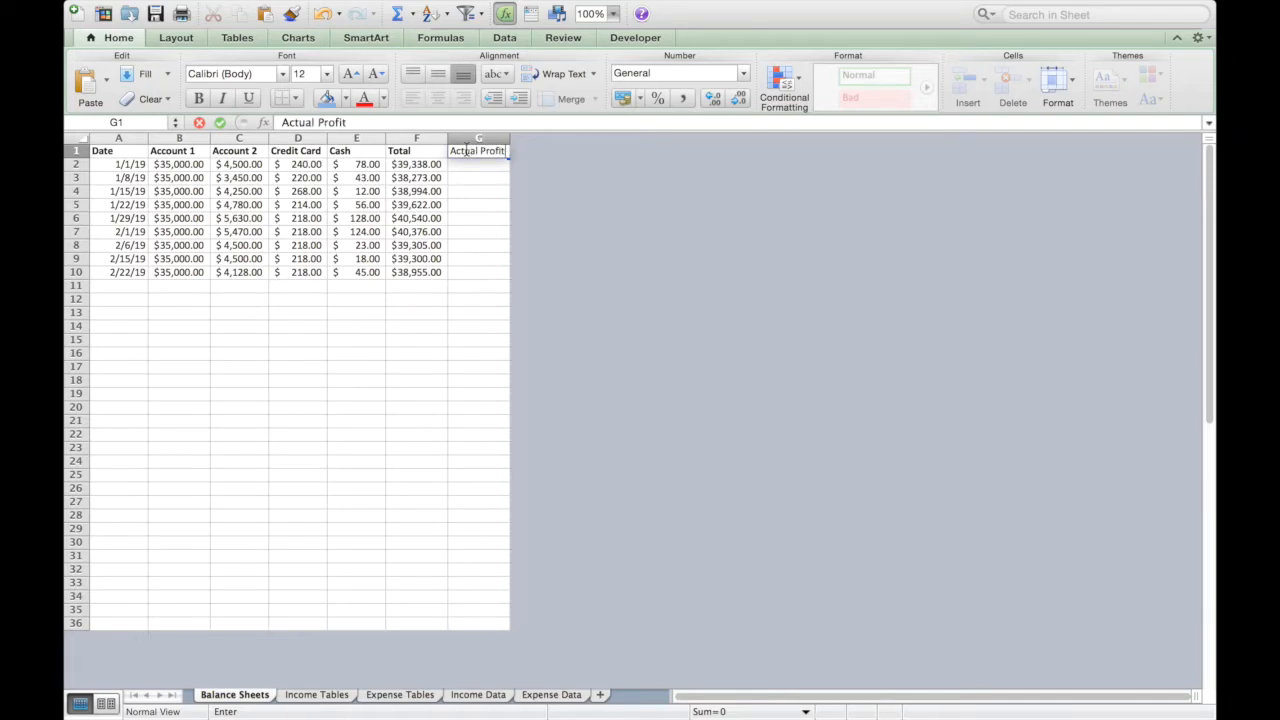
key("Return")
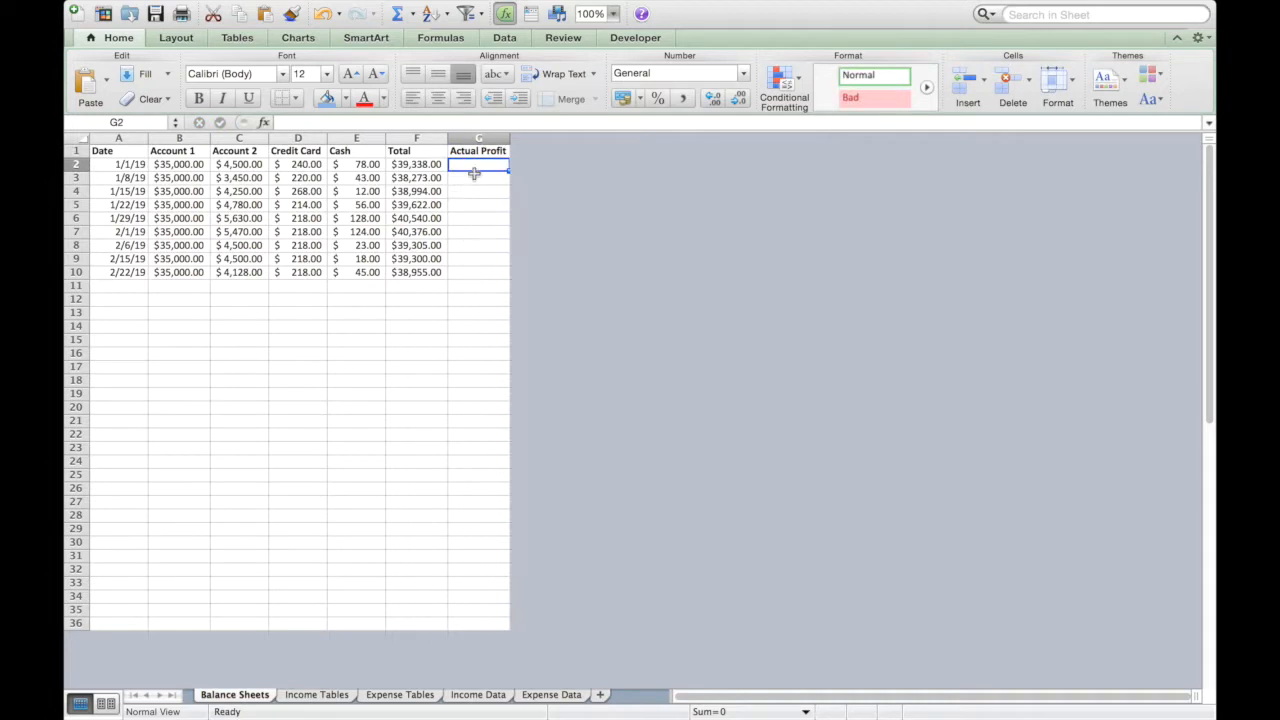
- Calculate January's actual profit in G7 by subtracting the 1/1/19 total from the 2/1/19 total with =F7-F2
double_click(465, 165)
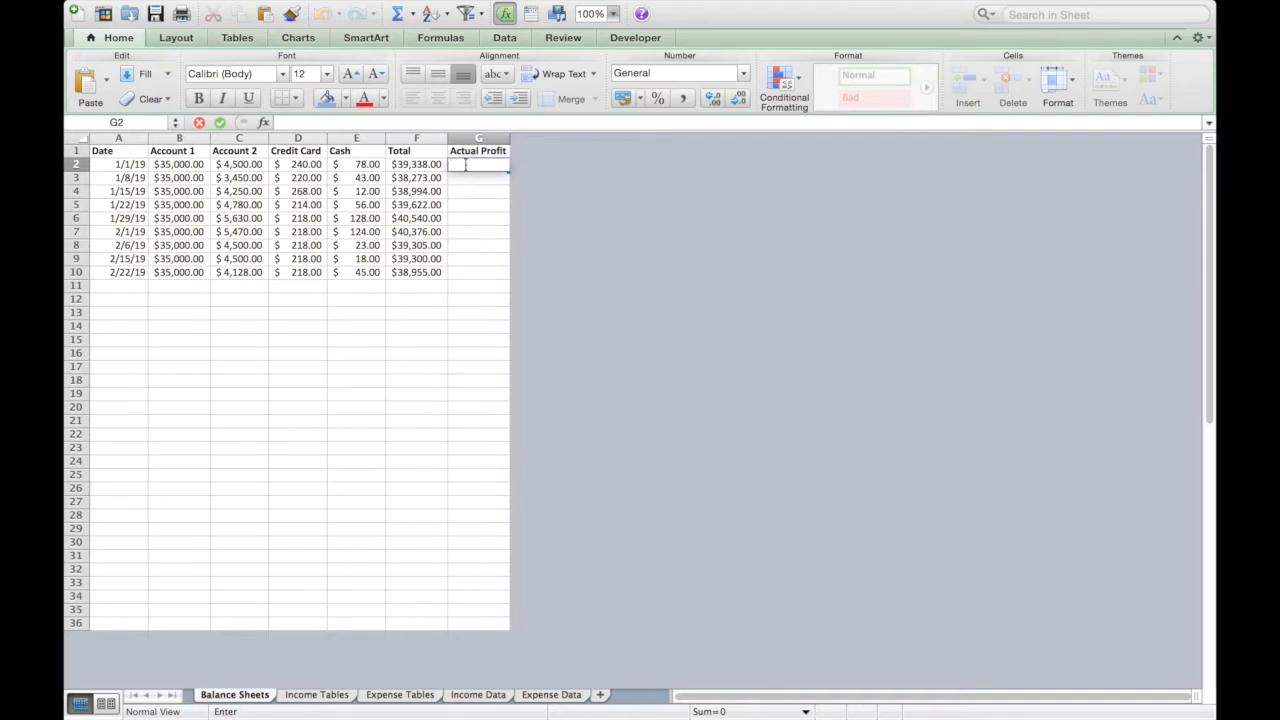
left_click(472, 233)
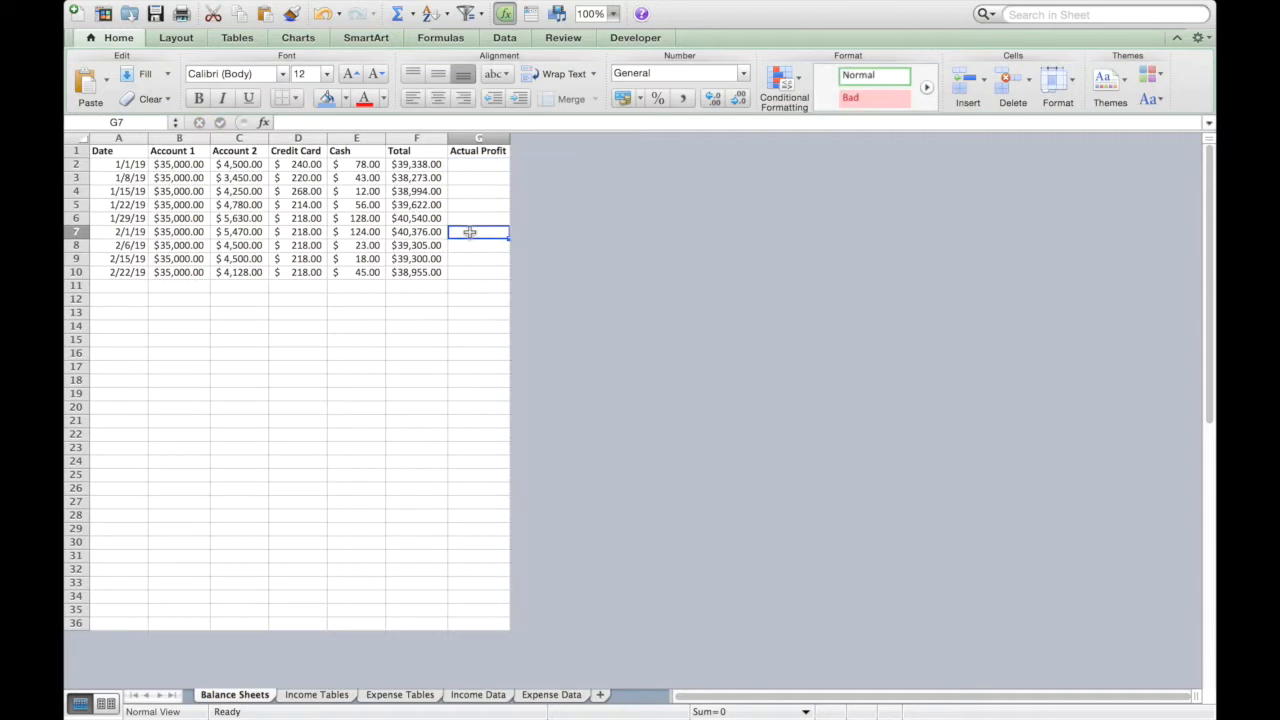
type("=")
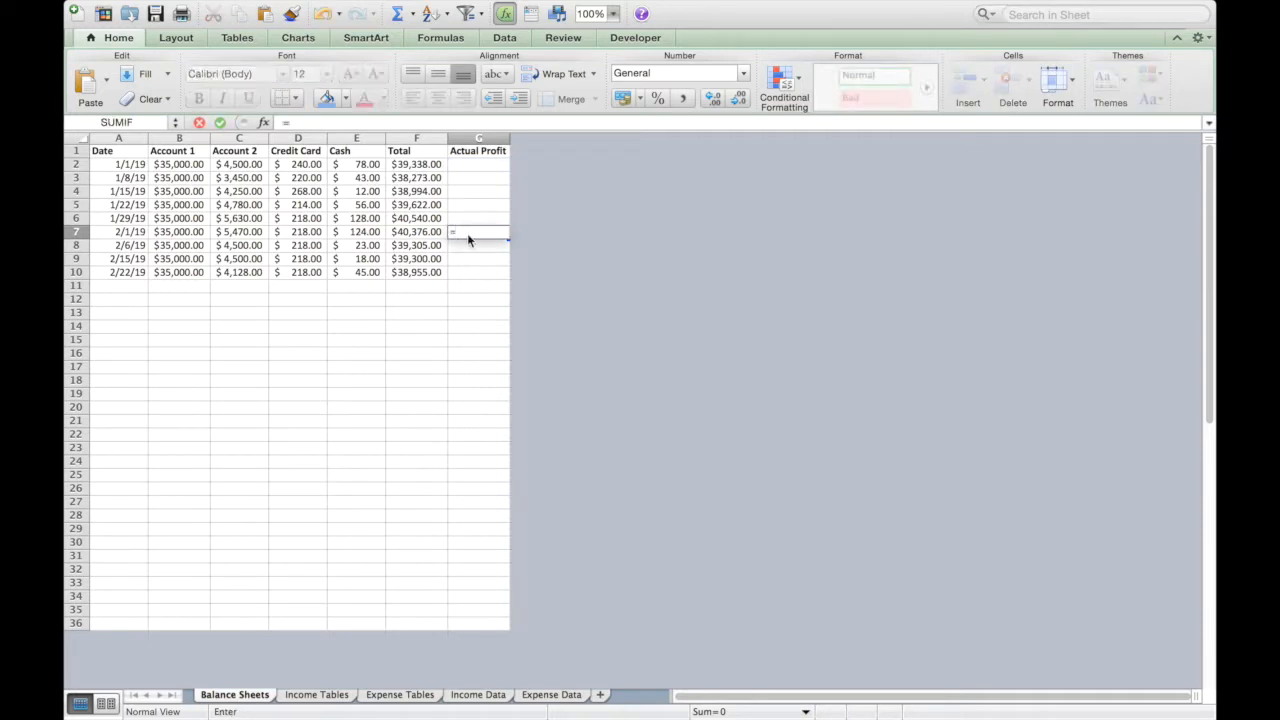
left_click(410, 234)
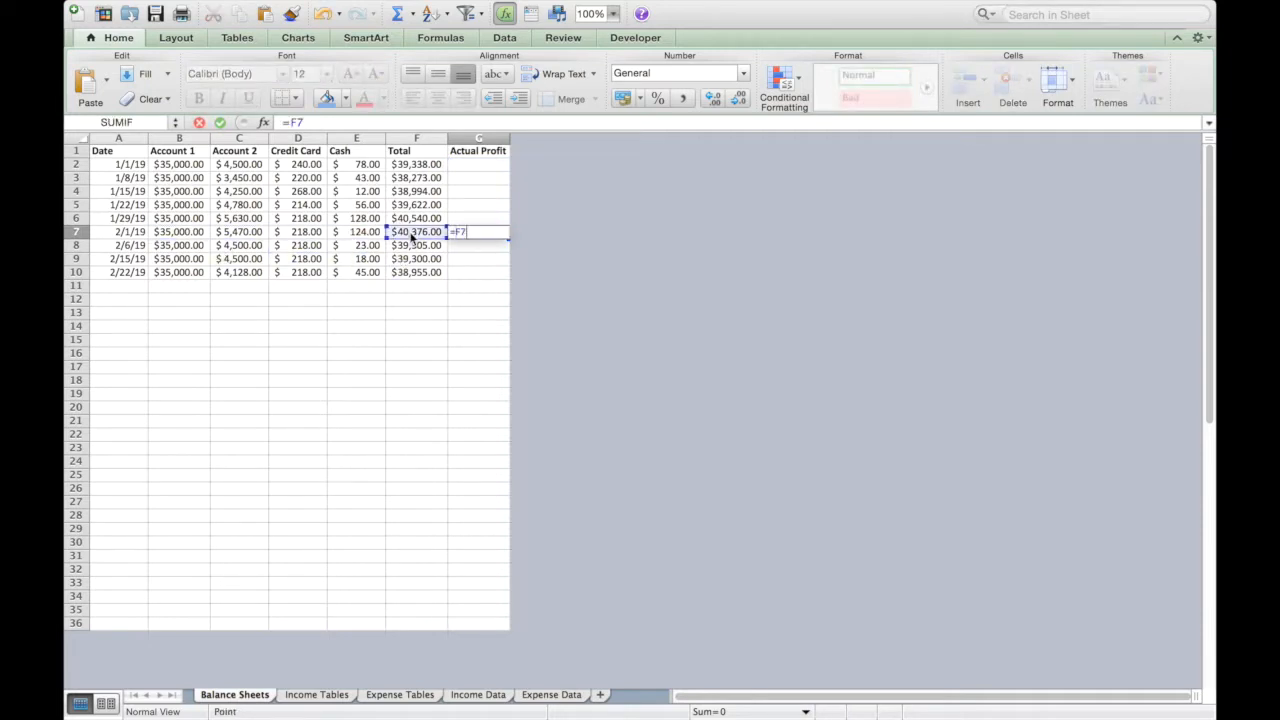
type("-")
left_click(428, 164)
key("Return")
left_click(476, 232)
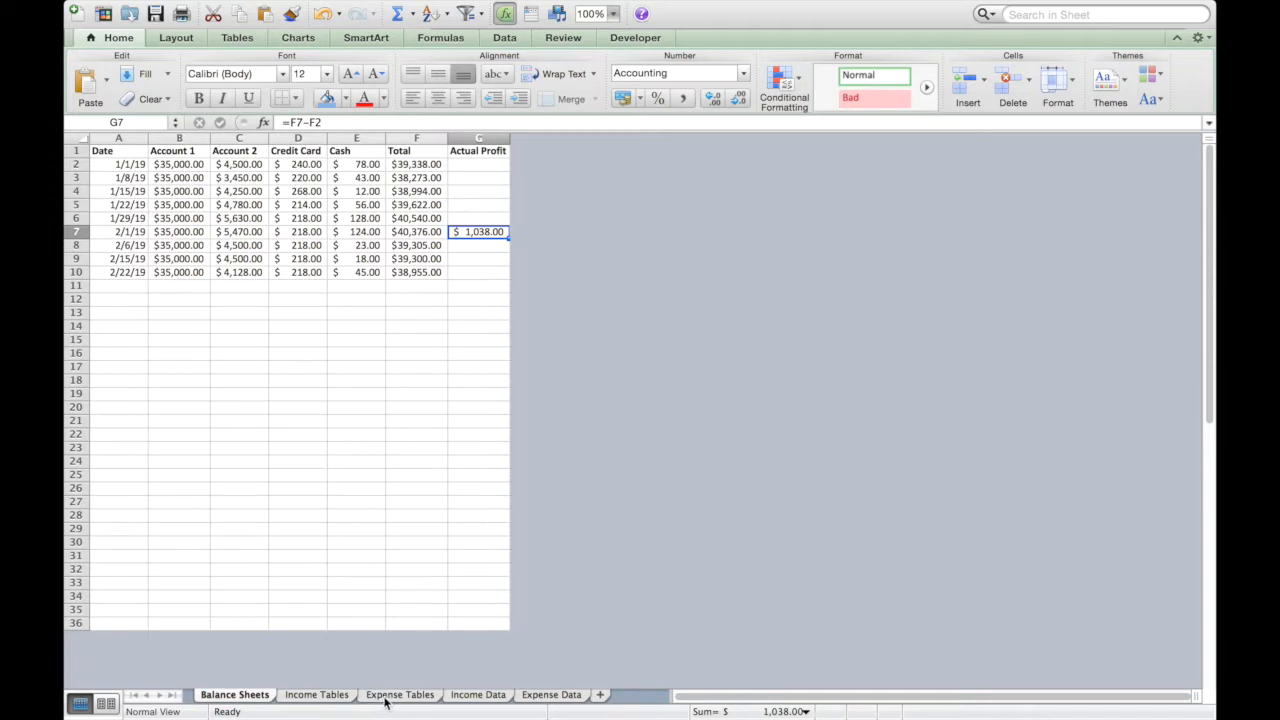
left_click(338, 699)
double_click(693, 166)
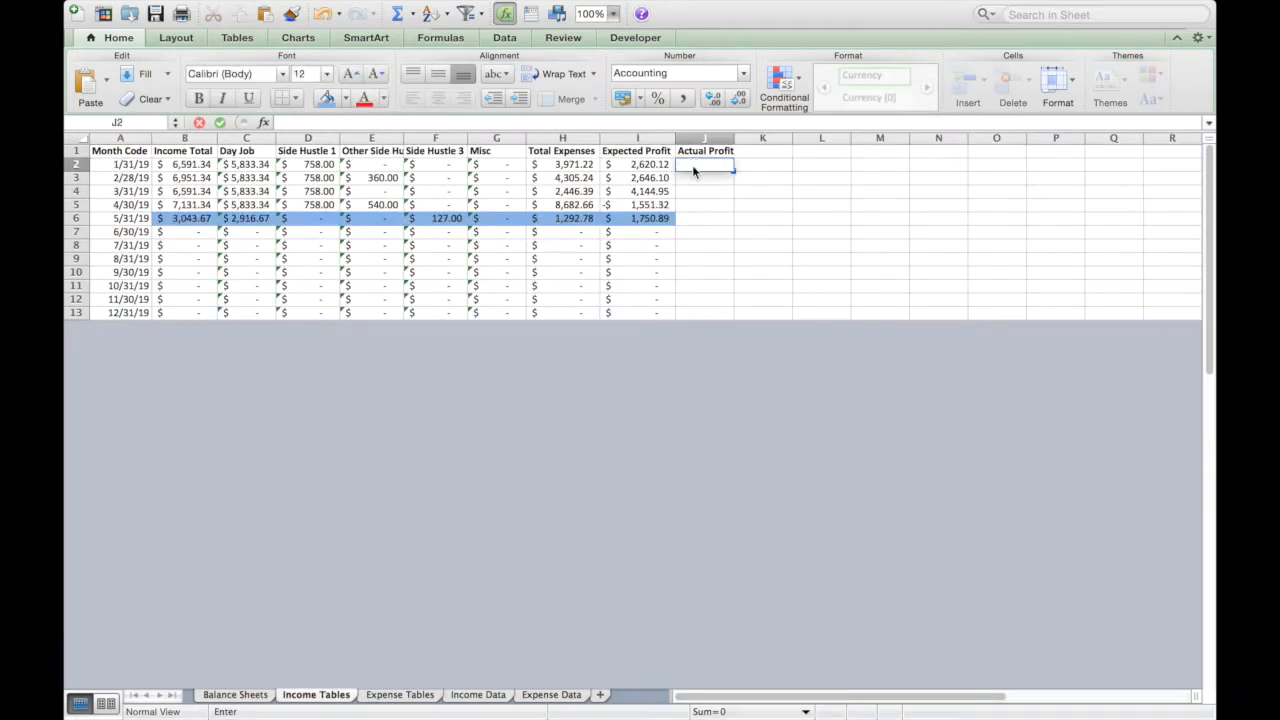
left_click(258, 698)
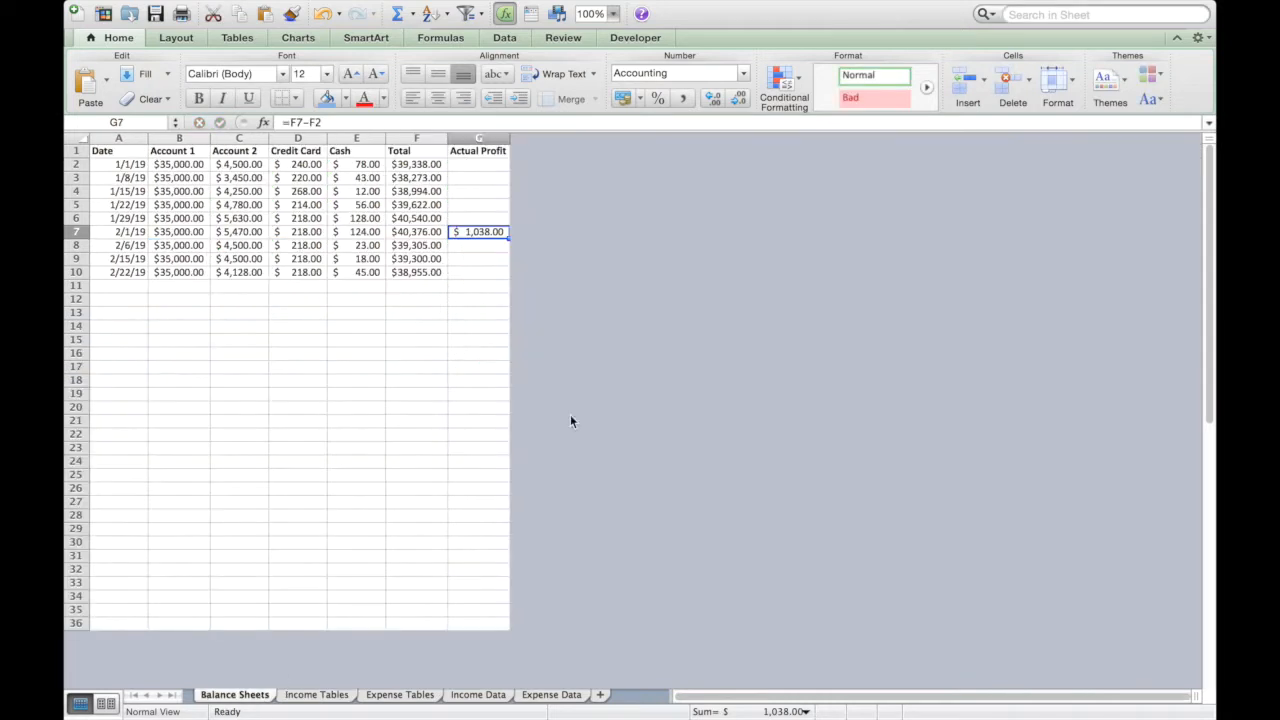
- Copy the actual profit in G7 of Balance Sheets into J2 of Income Tables as values only
left_click(490, 247)
left_click(486, 230)
key("super+c")
left_click(418, 694)
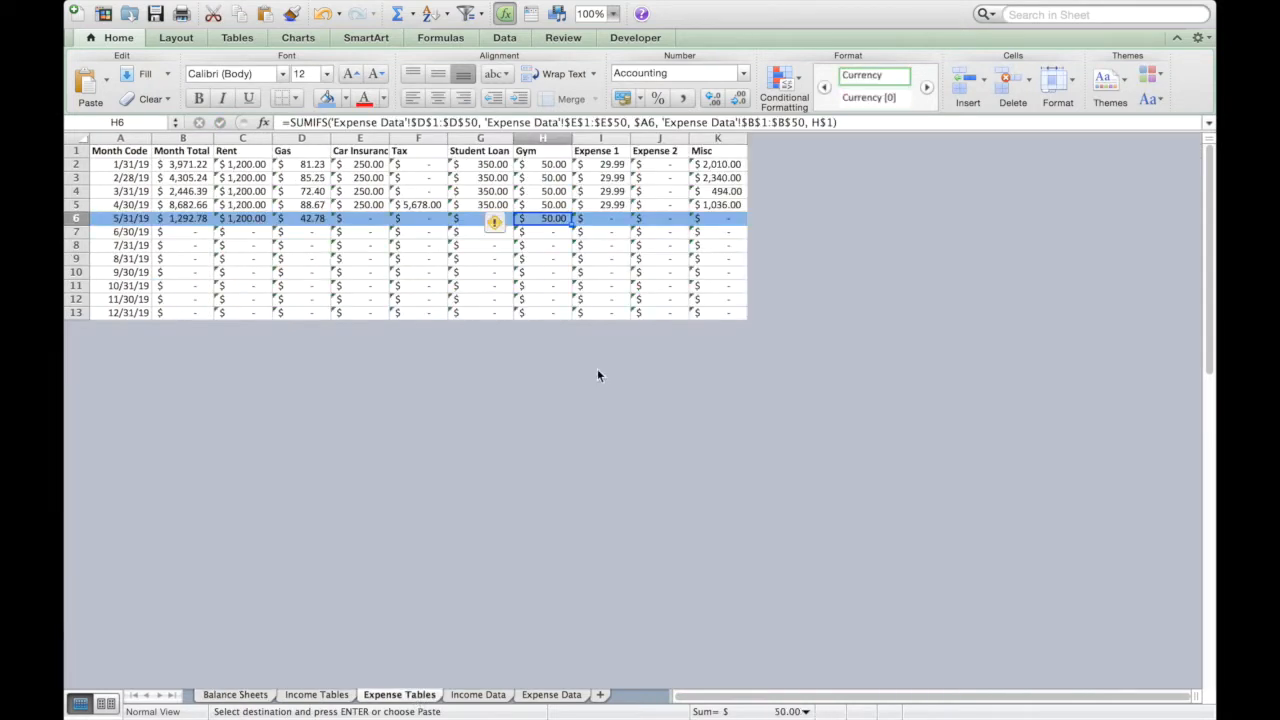
left_click(316, 694)
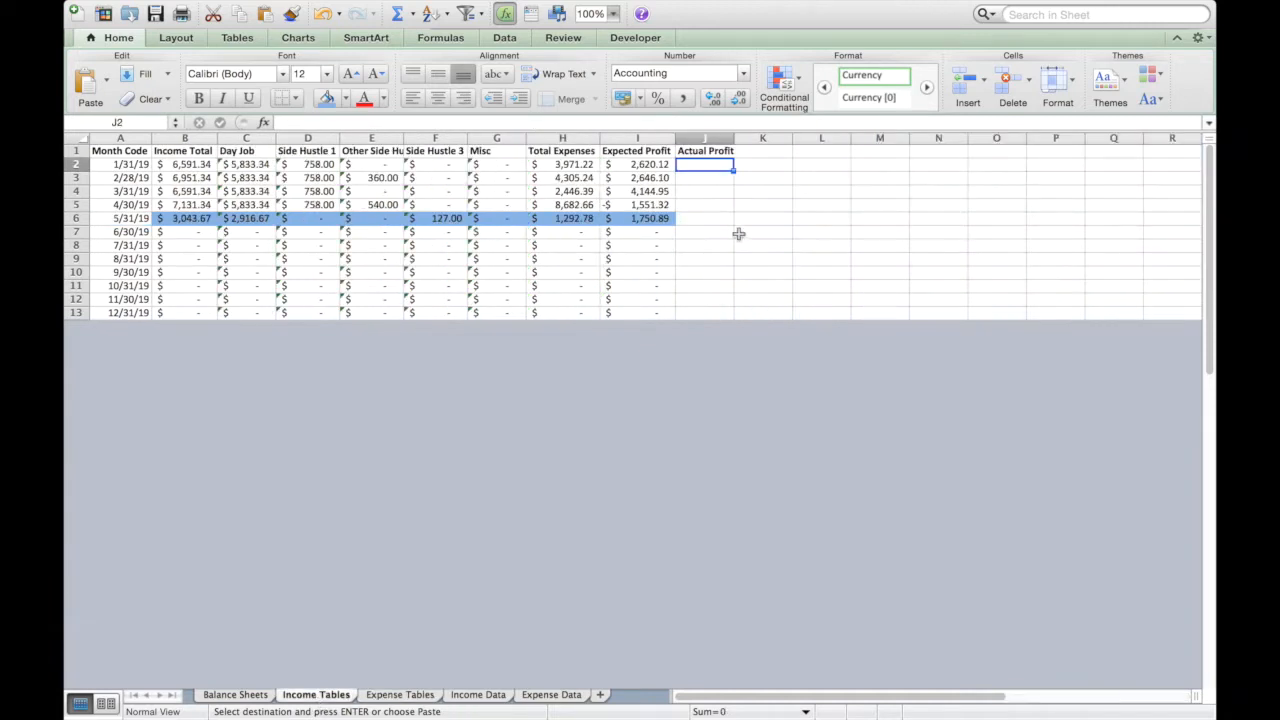
right_click(694, 166)
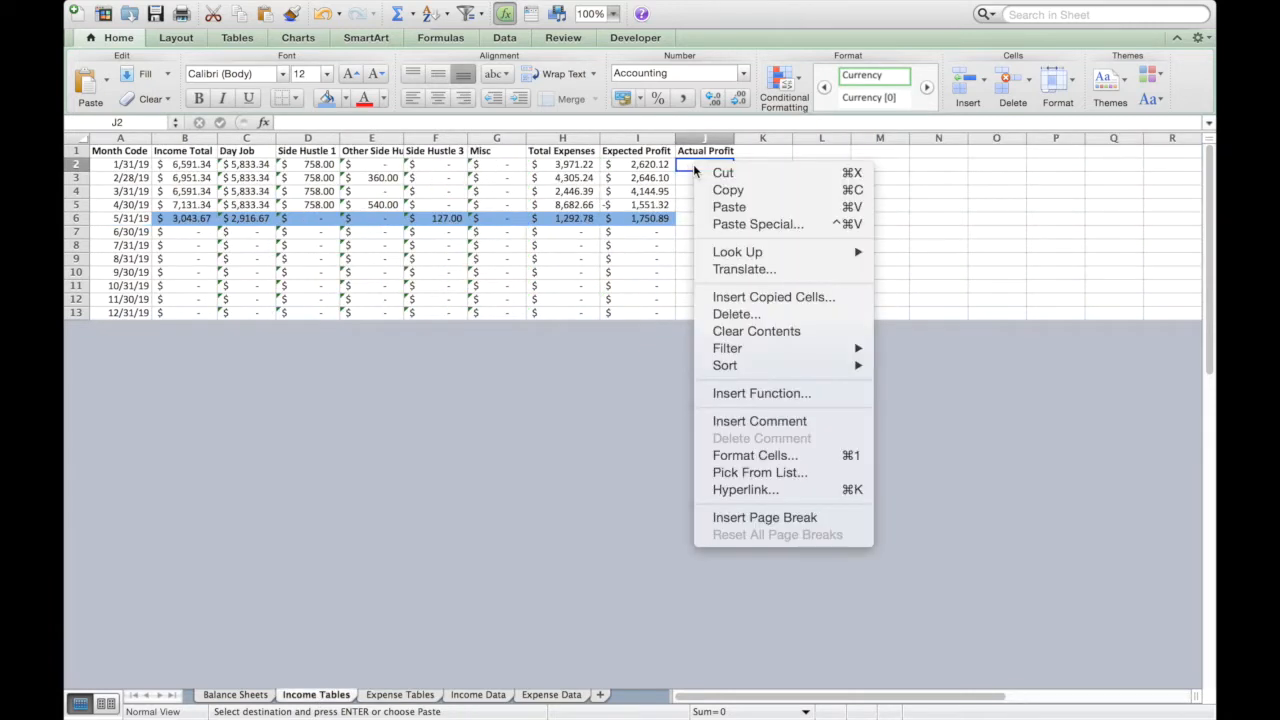
left_click(757, 225)
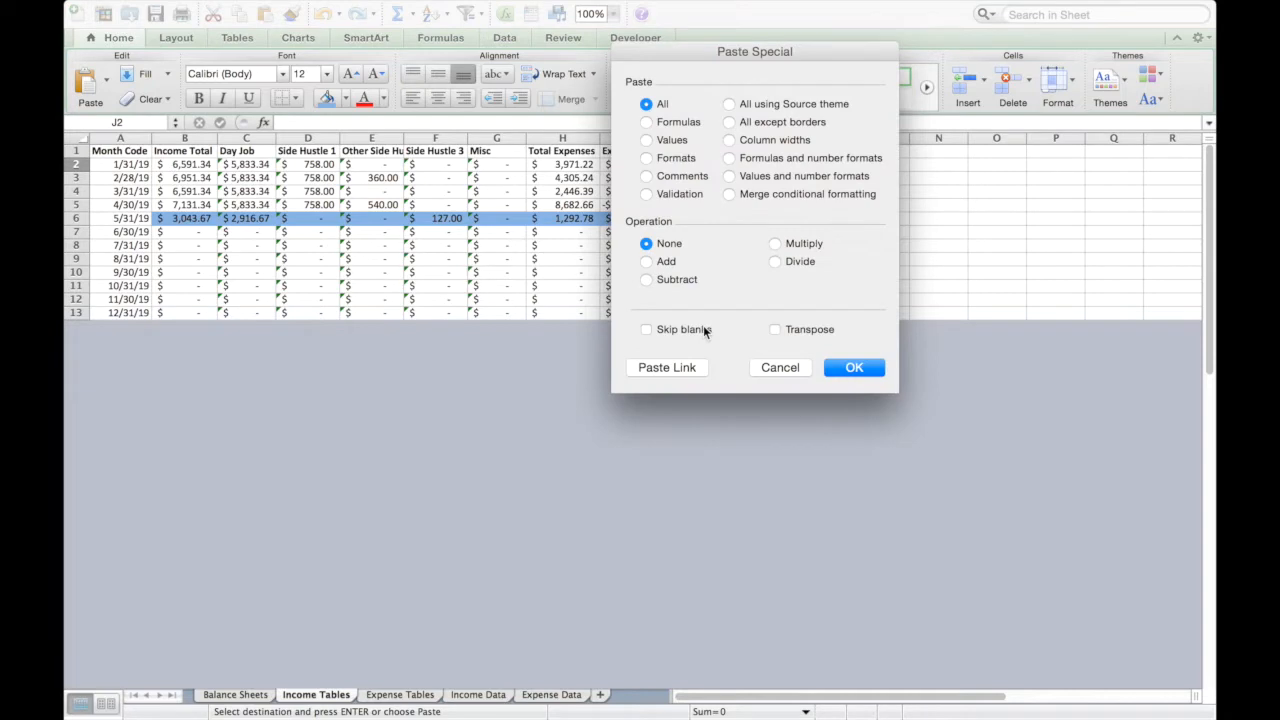
left_click(646, 140)
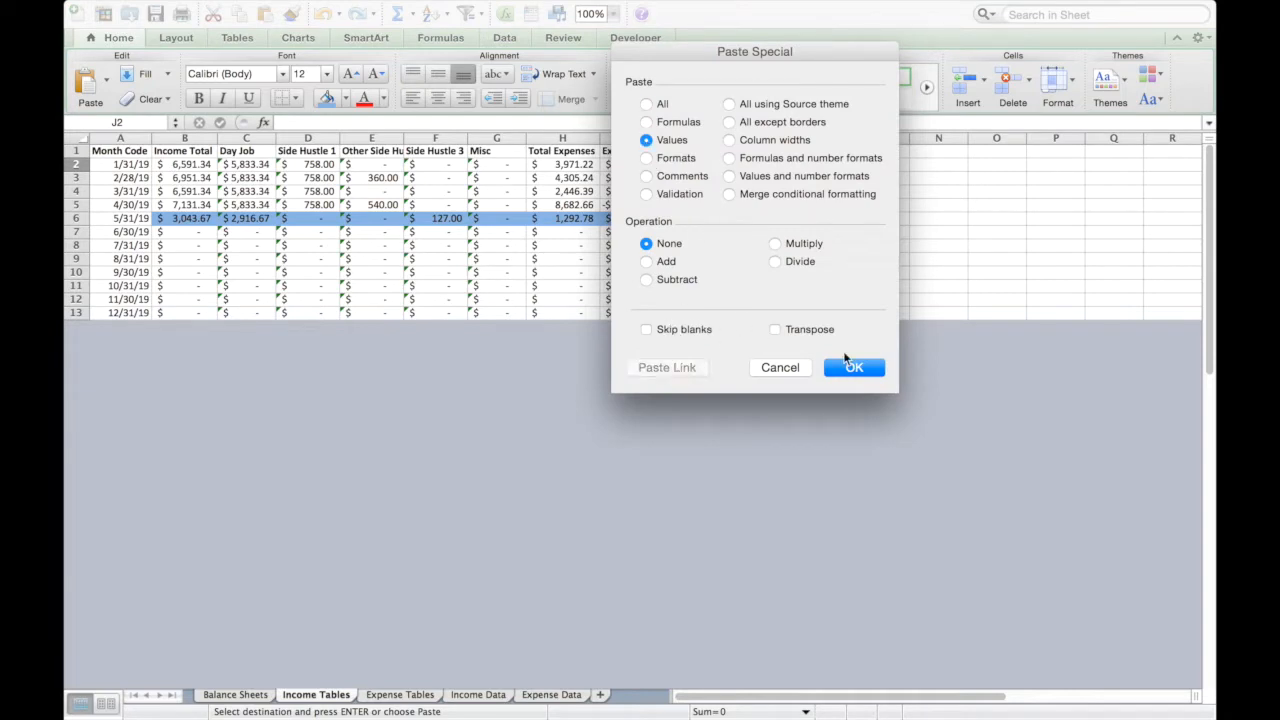
left_click(849, 367)
left_click(708, 187)
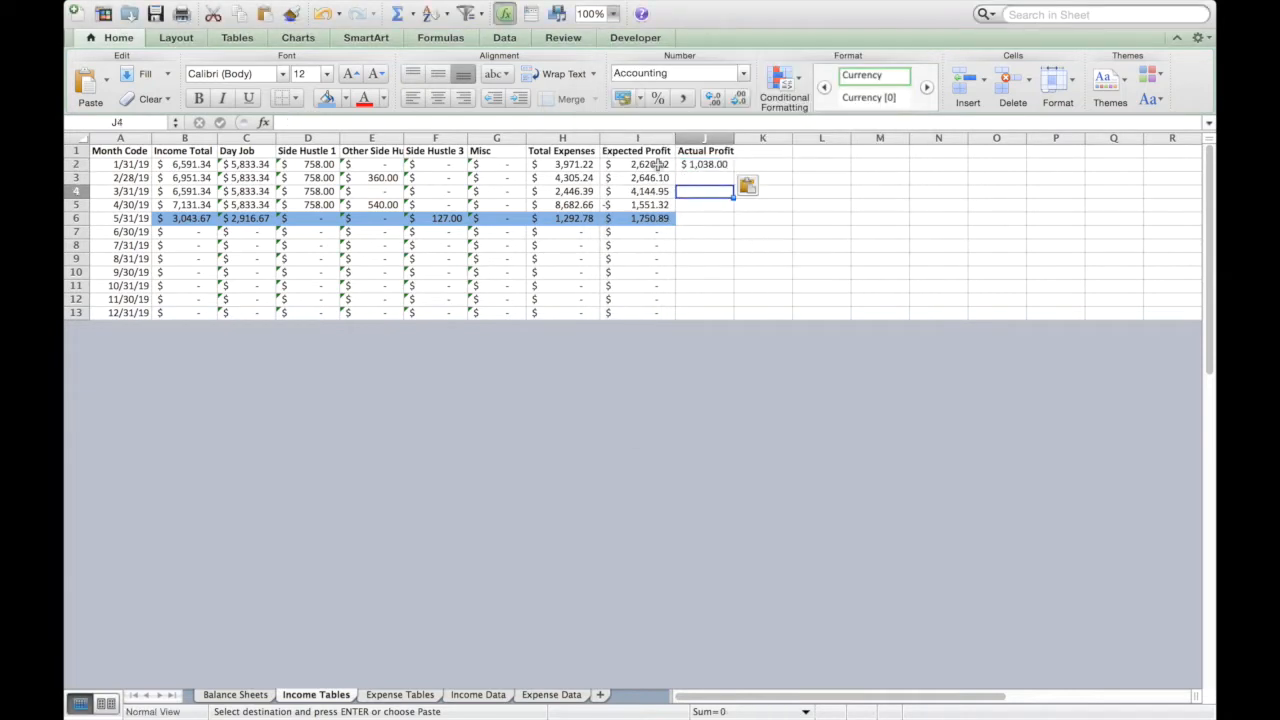
- Compare January's expected and actual profit in Income Tables, checking the formulas behind expected profit, total expenses and income total
left_click(648, 166)
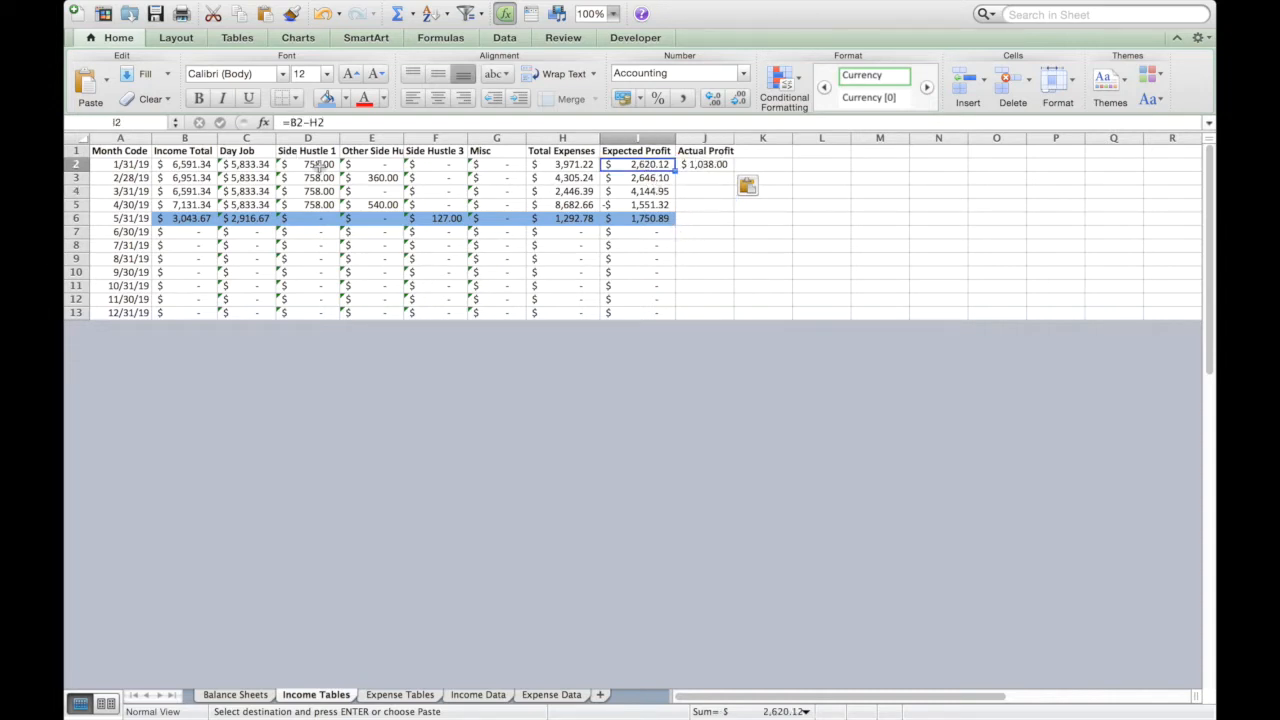
left_click(583, 168)
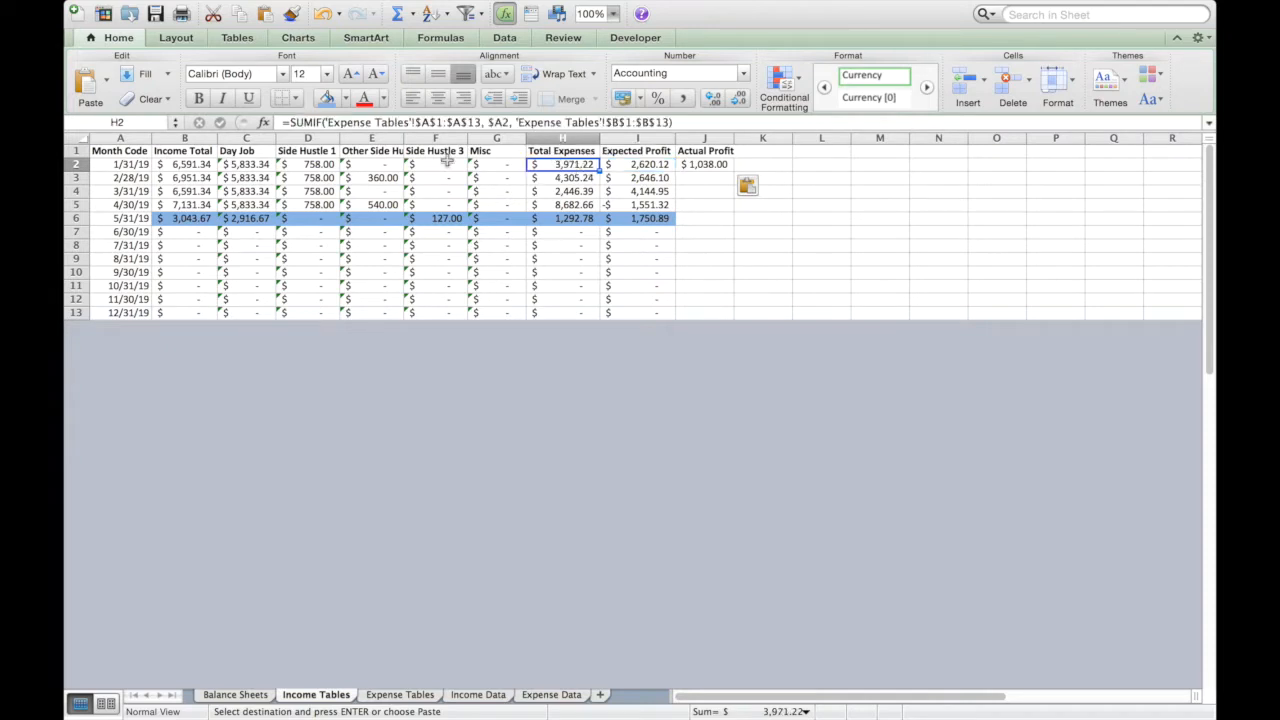
left_click(203, 168)
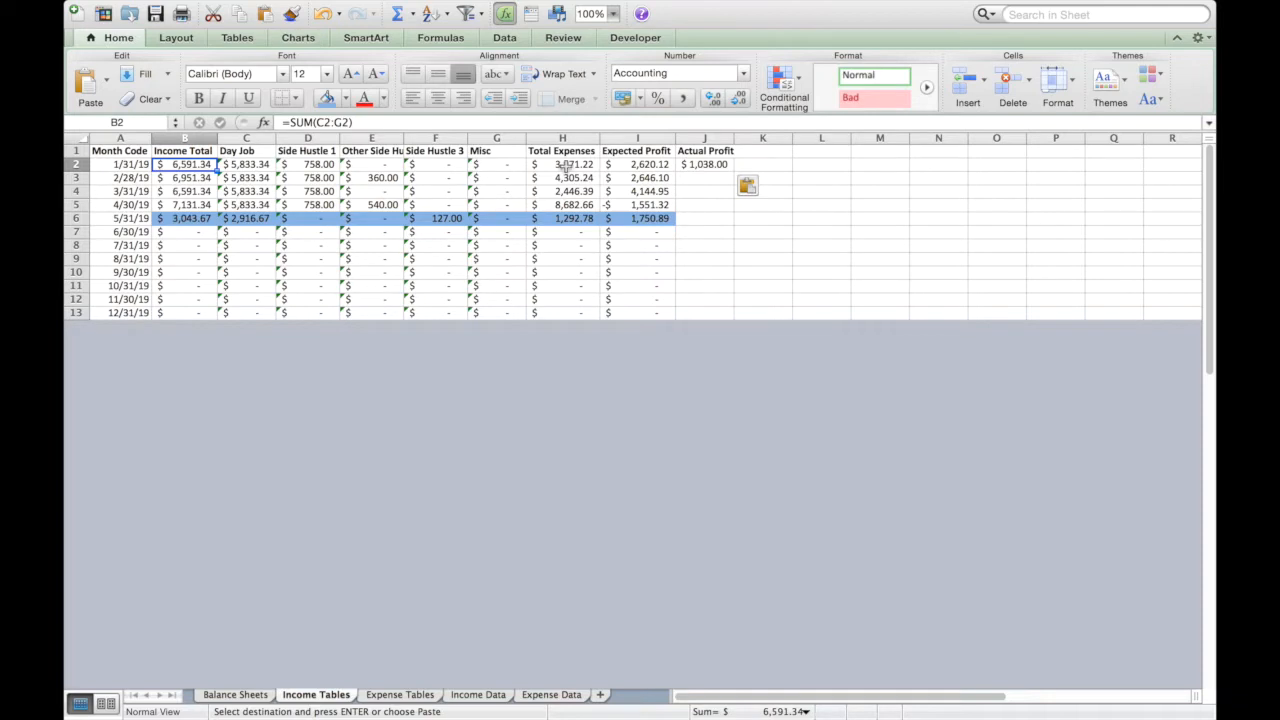
left_click(652, 168)
left_click(705, 166)
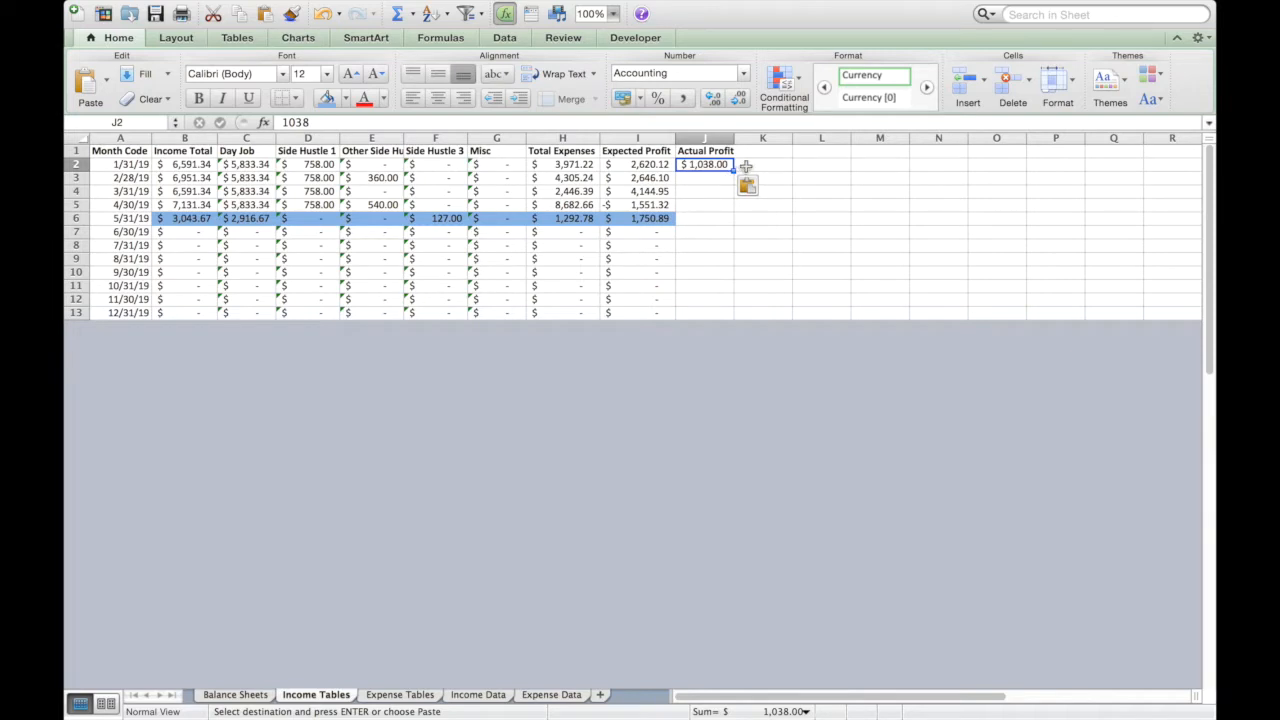
- Add the header Discretionary Expense in K1 of Income Tables, beside Actual Profit
double_click(746, 150)
type("Disc")
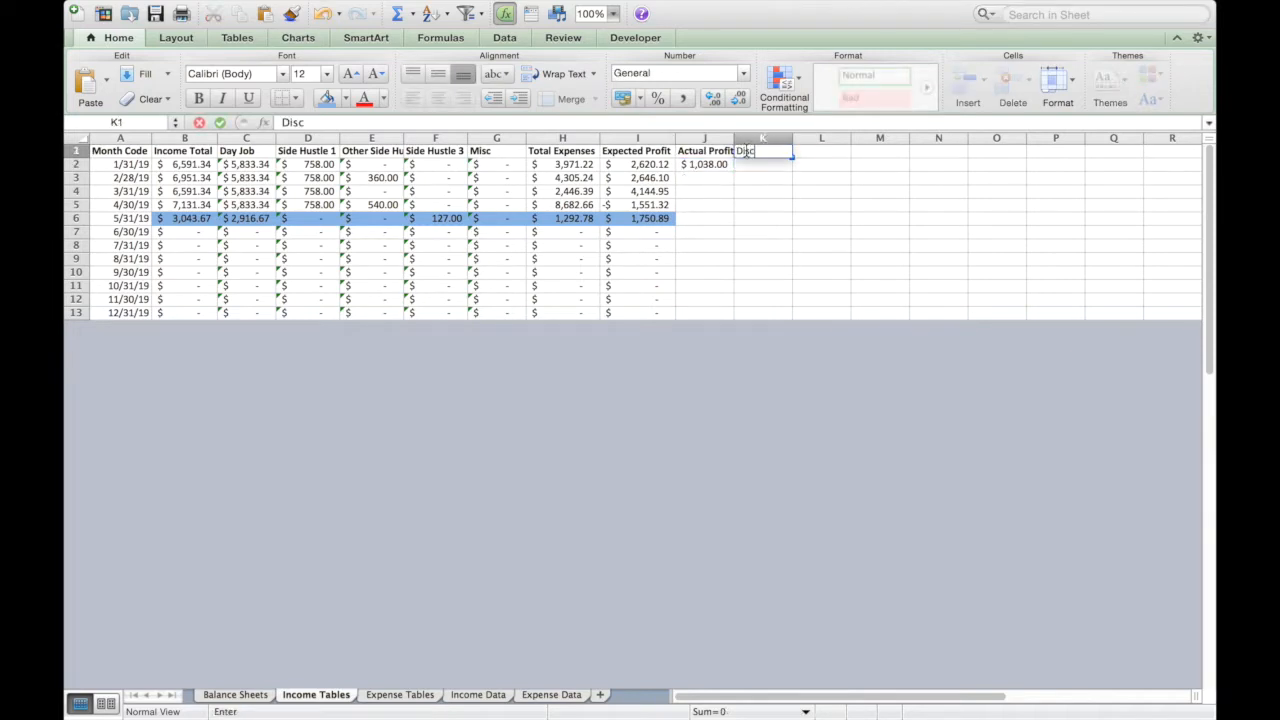
type("retionary")
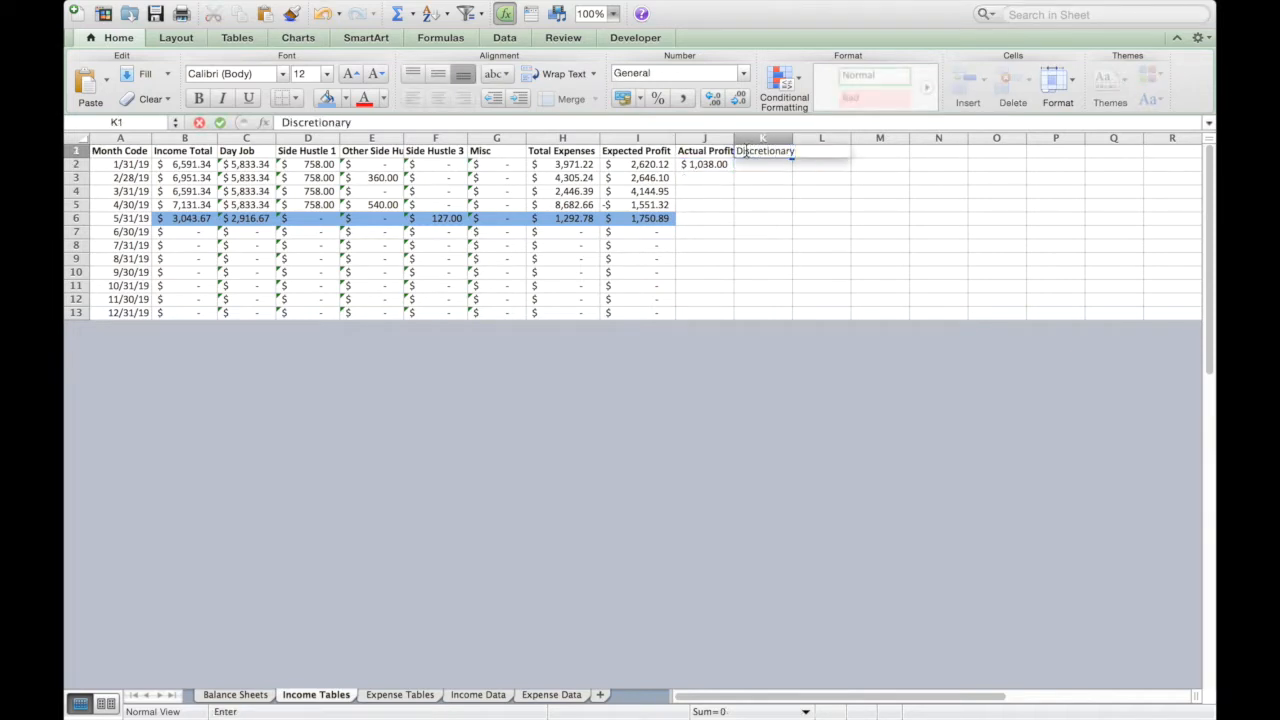
type(" Expense")
key("Return")
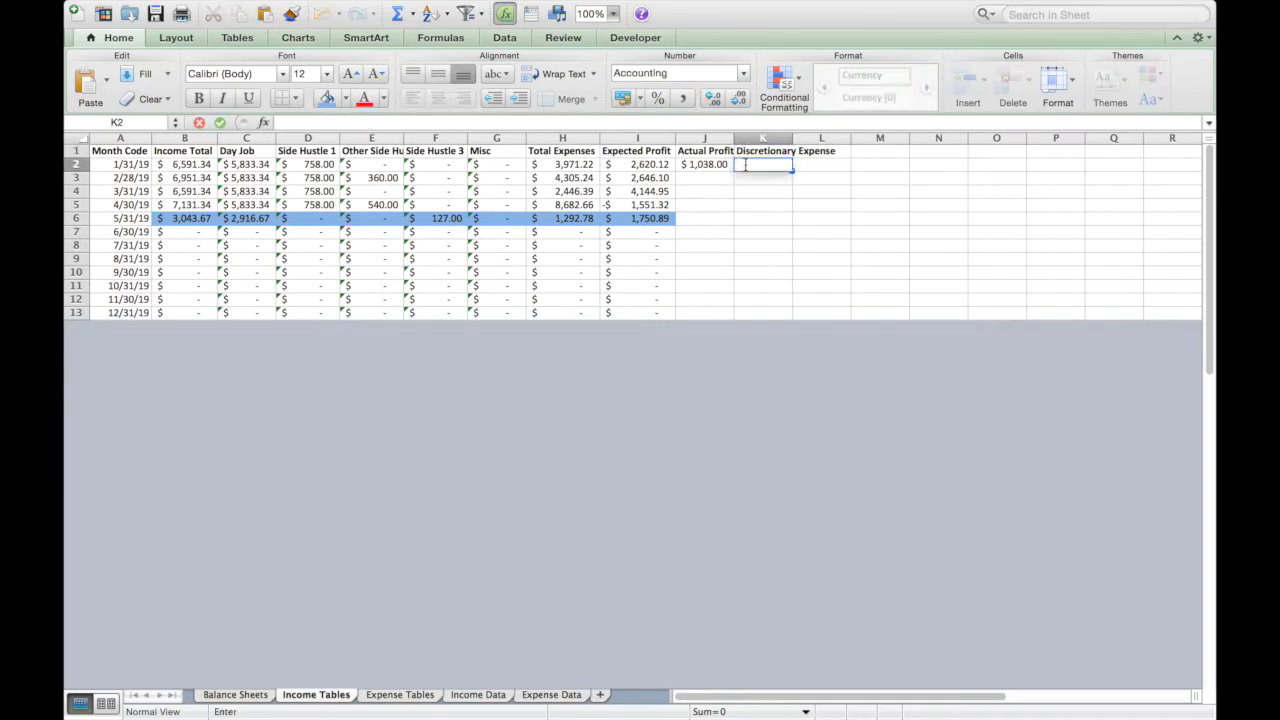
- Calculate January's discretionary expense in K2 as expected profit minus actual profit with =I2-J2
type("=")
left_click(668, 167)
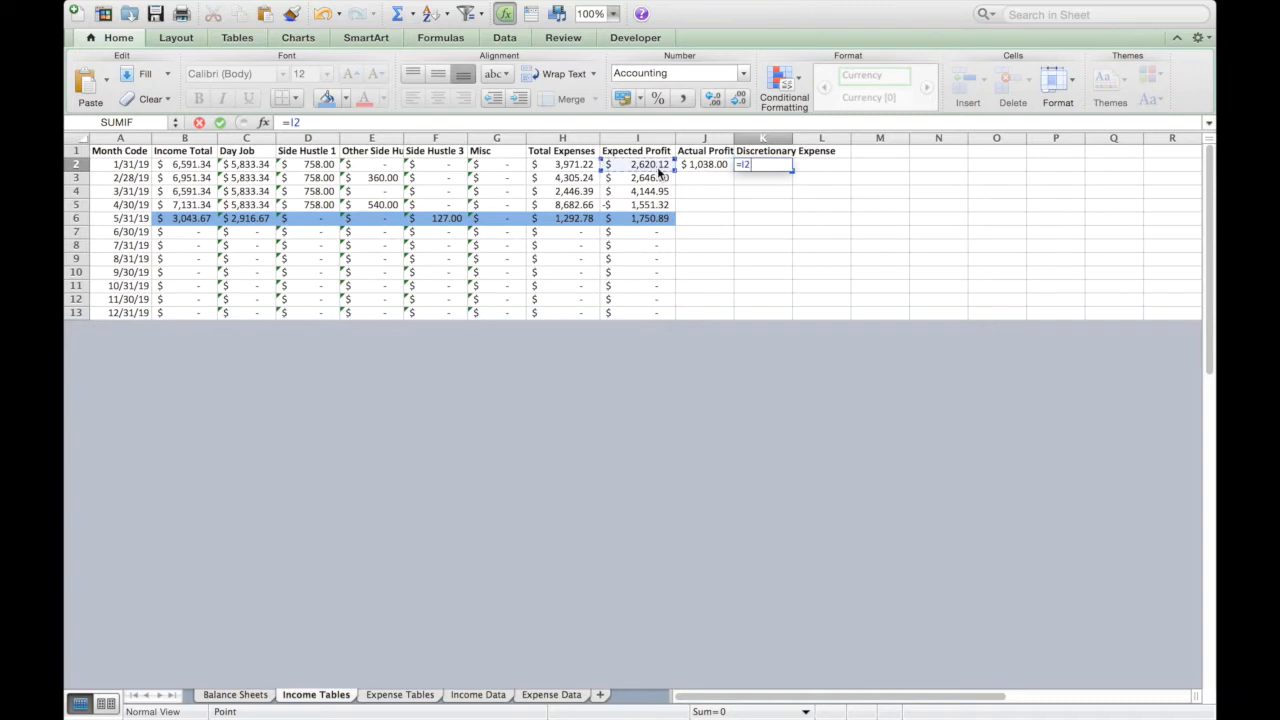
type("-")
left_click(700, 168)
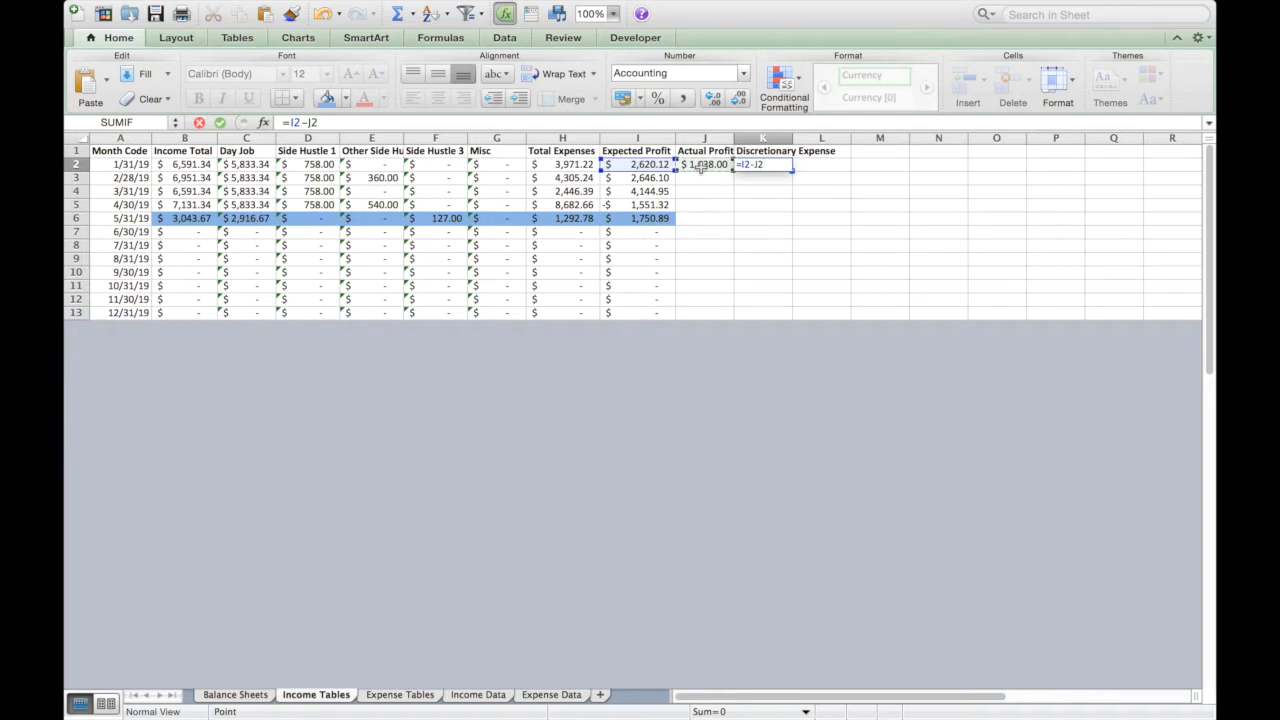
key("Return")
left_click(757, 152)
left_click(757, 163)
- Fit the width of column K to the Discretionary Expense header
double_click(791, 138)
left_click(780, 178)
left_click(783, 164)
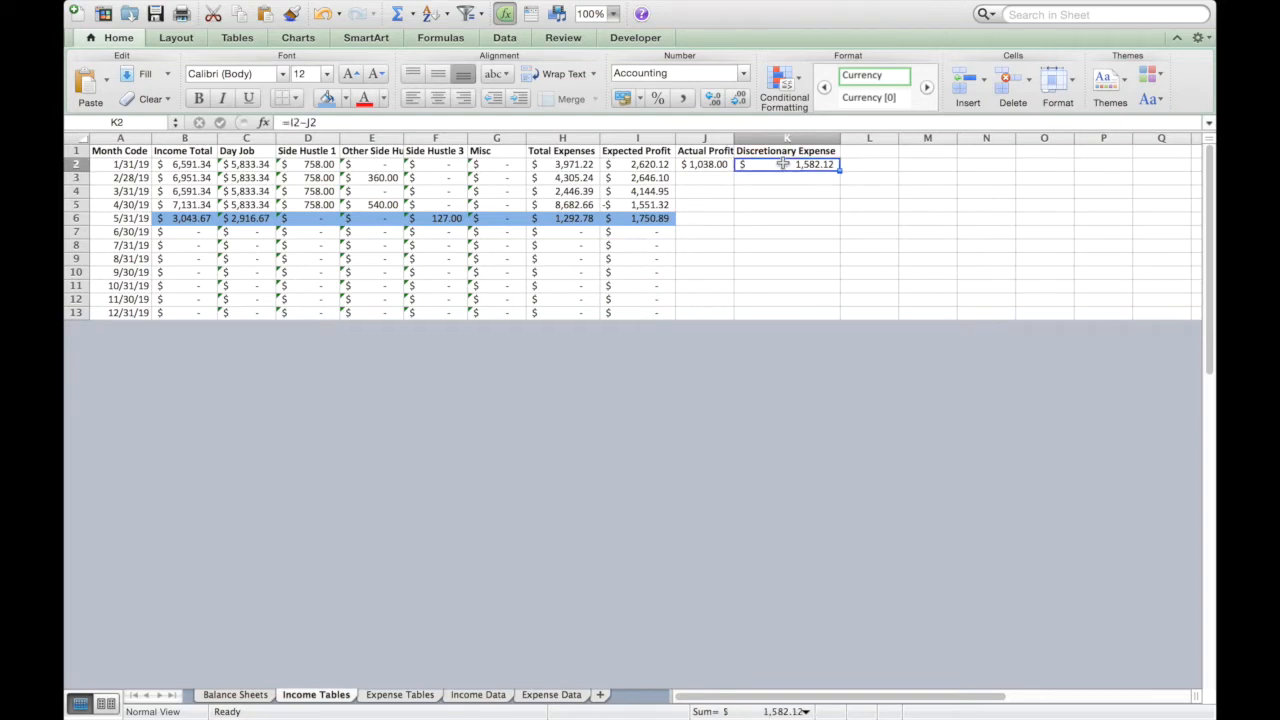
left_click(778, 177)
- Try a dark green and a light green fill on January's discretionary expense in K2
left_click(784, 164)
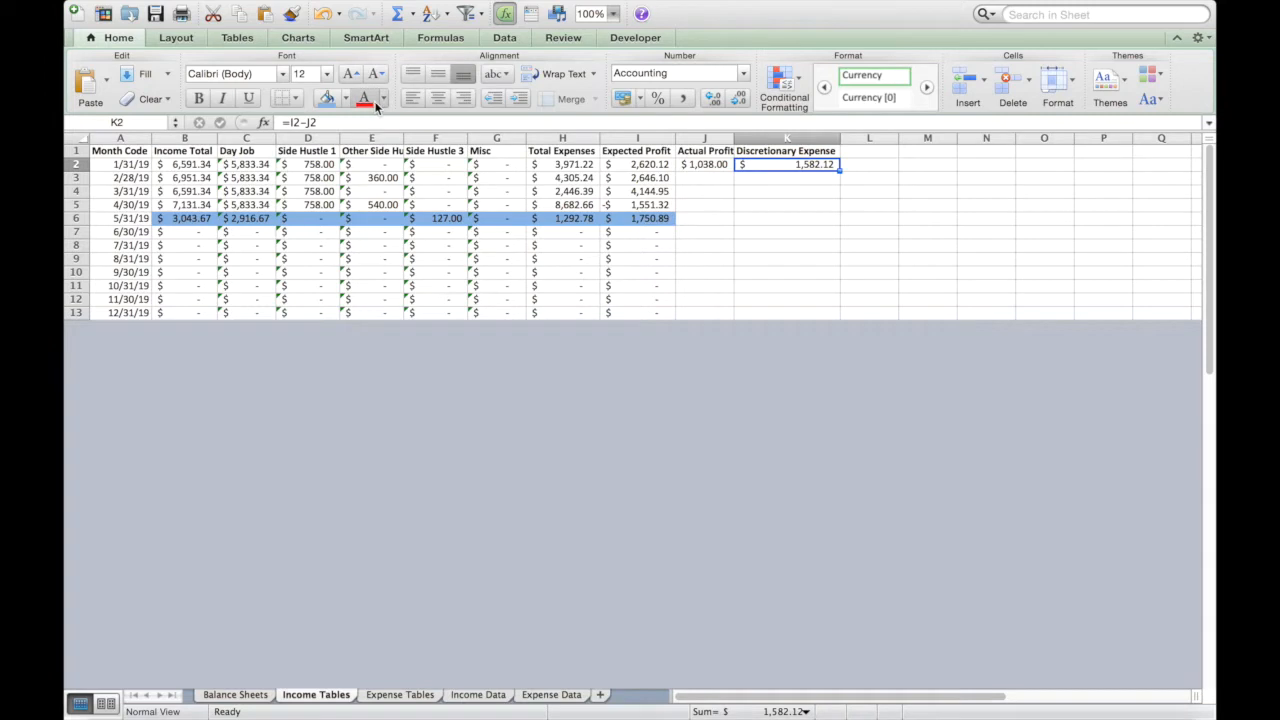
left_click(345, 100)
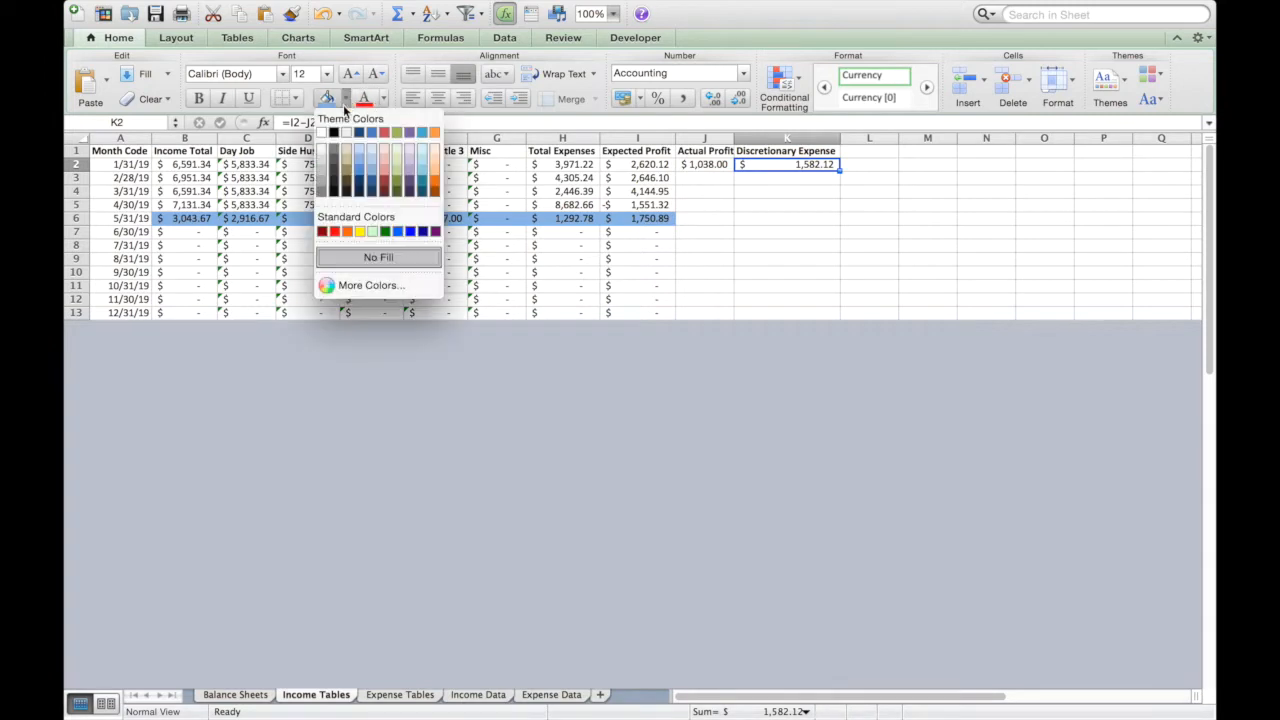
left_click(385, 233)
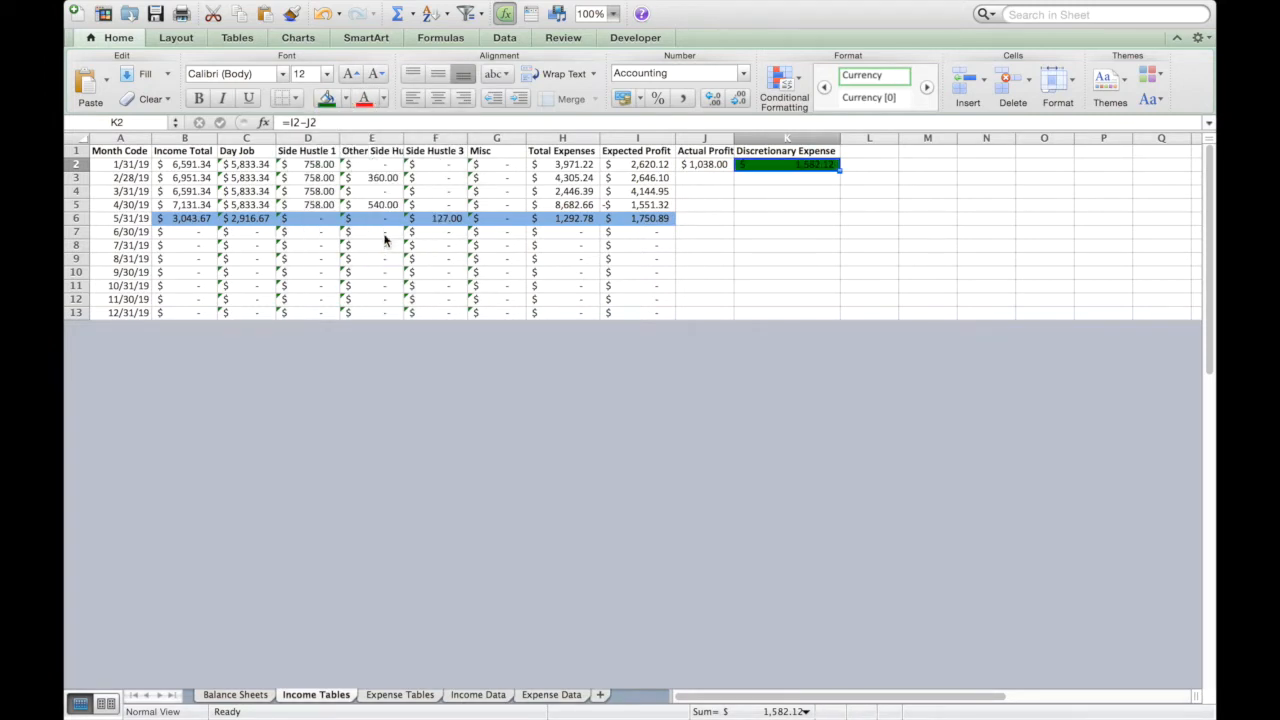
left_click(346, 99)
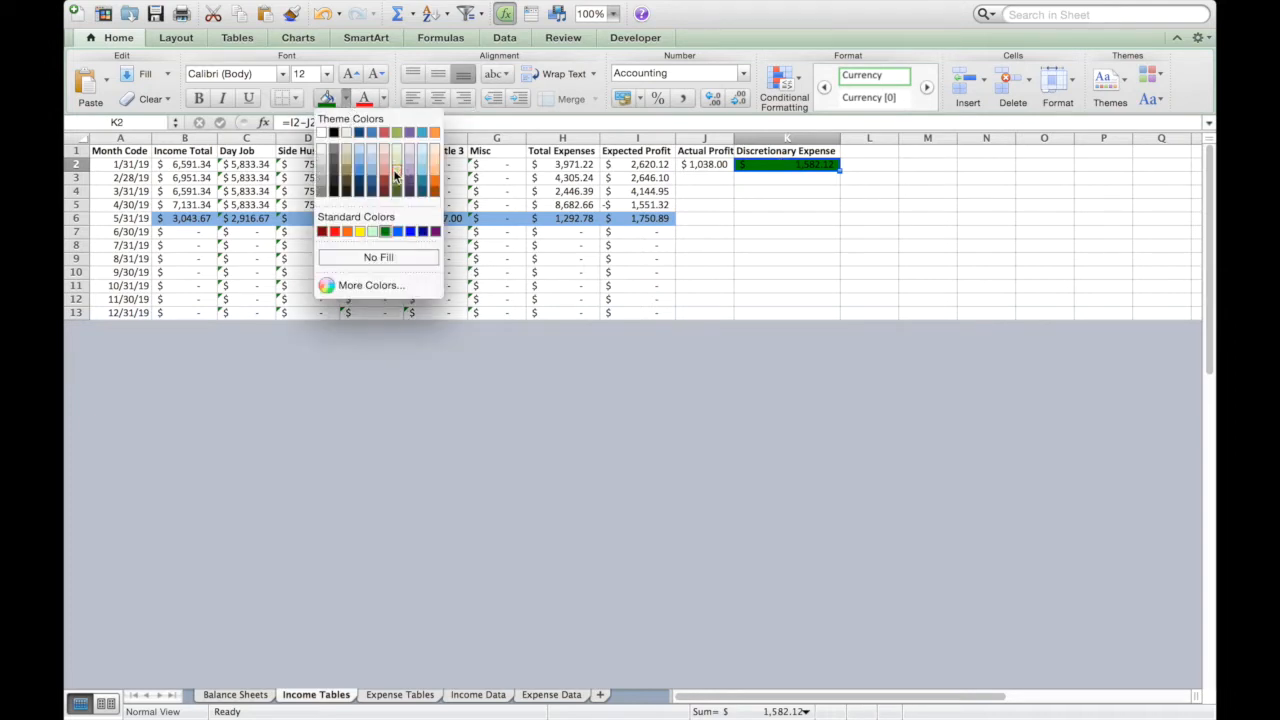
left_click(375, 232)
left_click(736, 190)
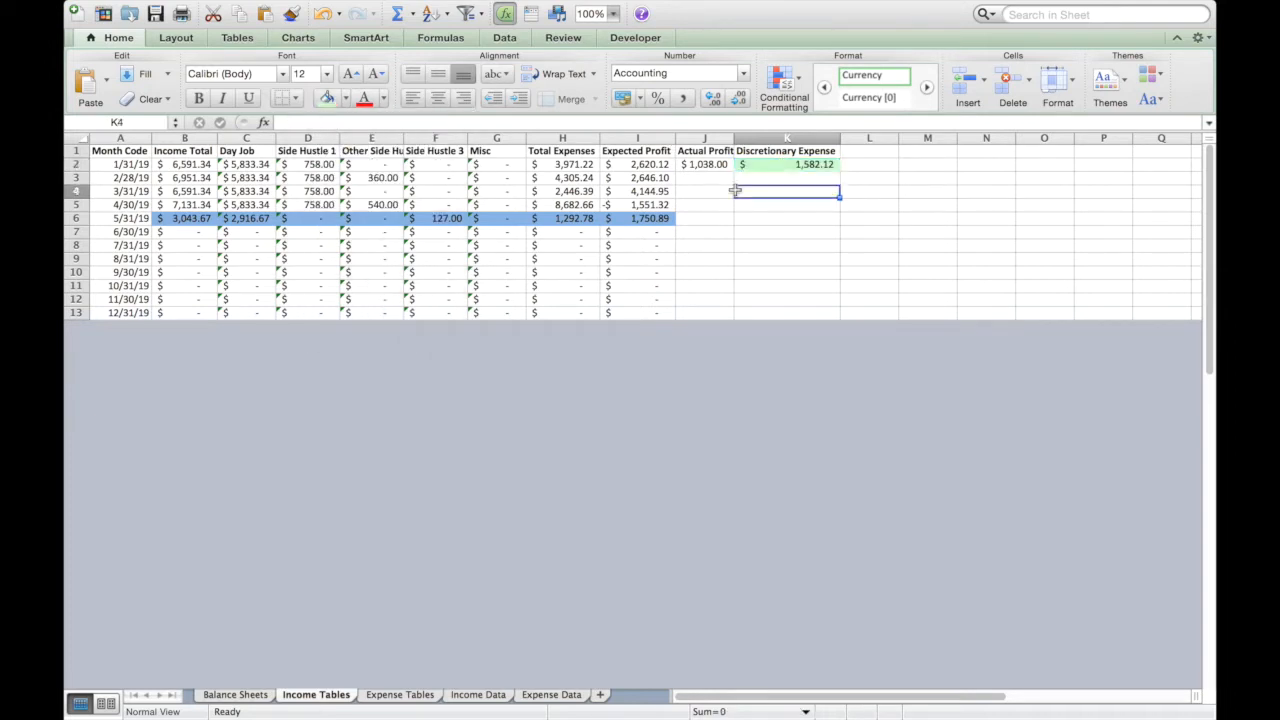
- Fill January's discretionary expense cell K2 with dark orange
left_click(773, 165)
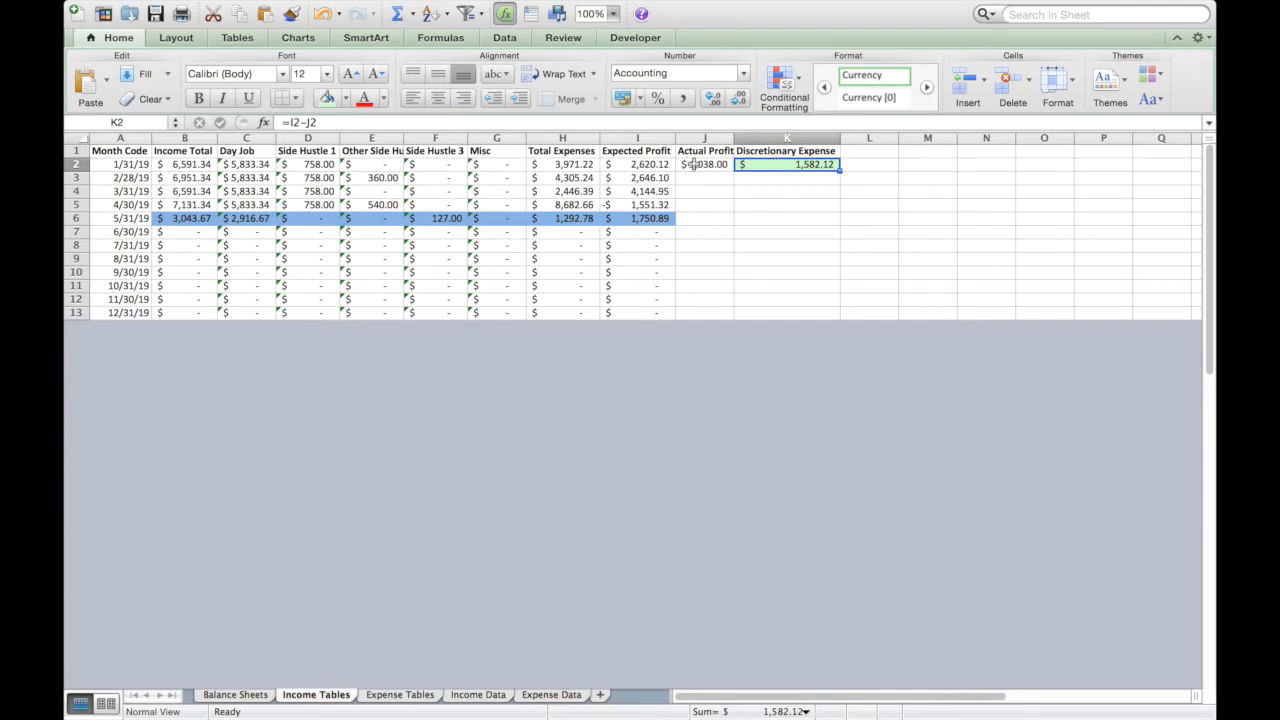
left_click(346, 99)
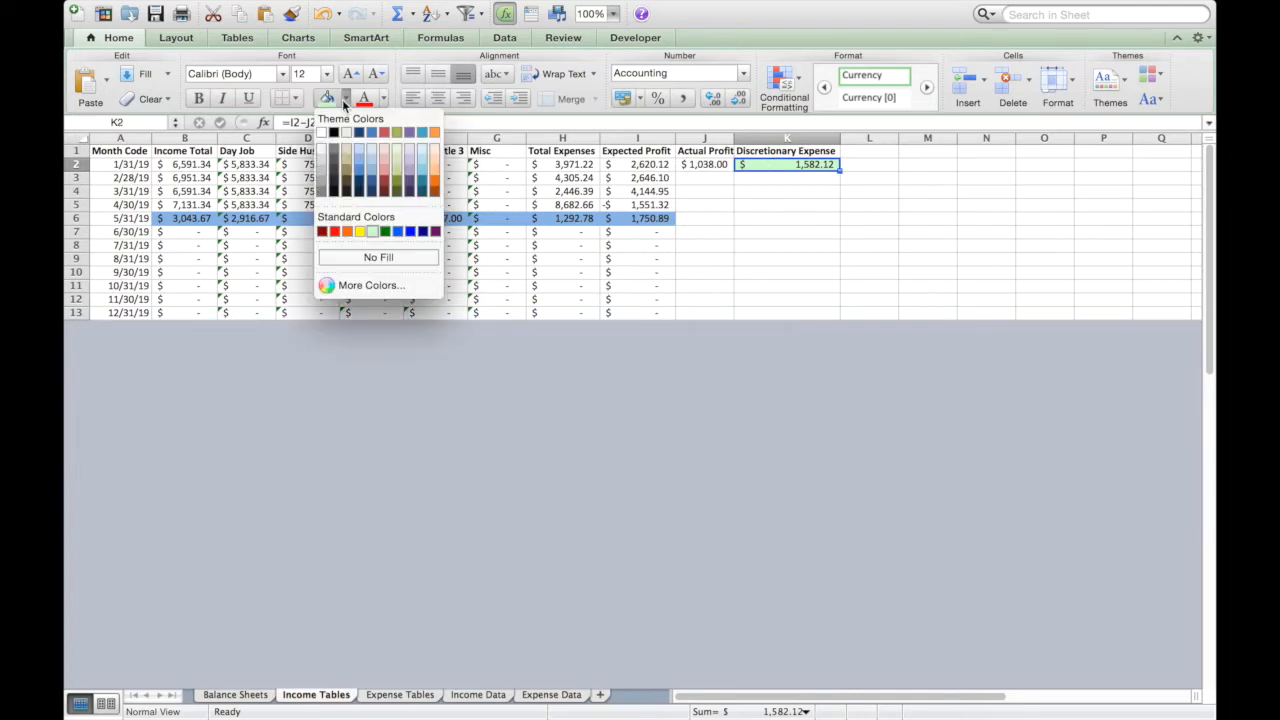
left_click(435, 186)
left_click(751, 196)
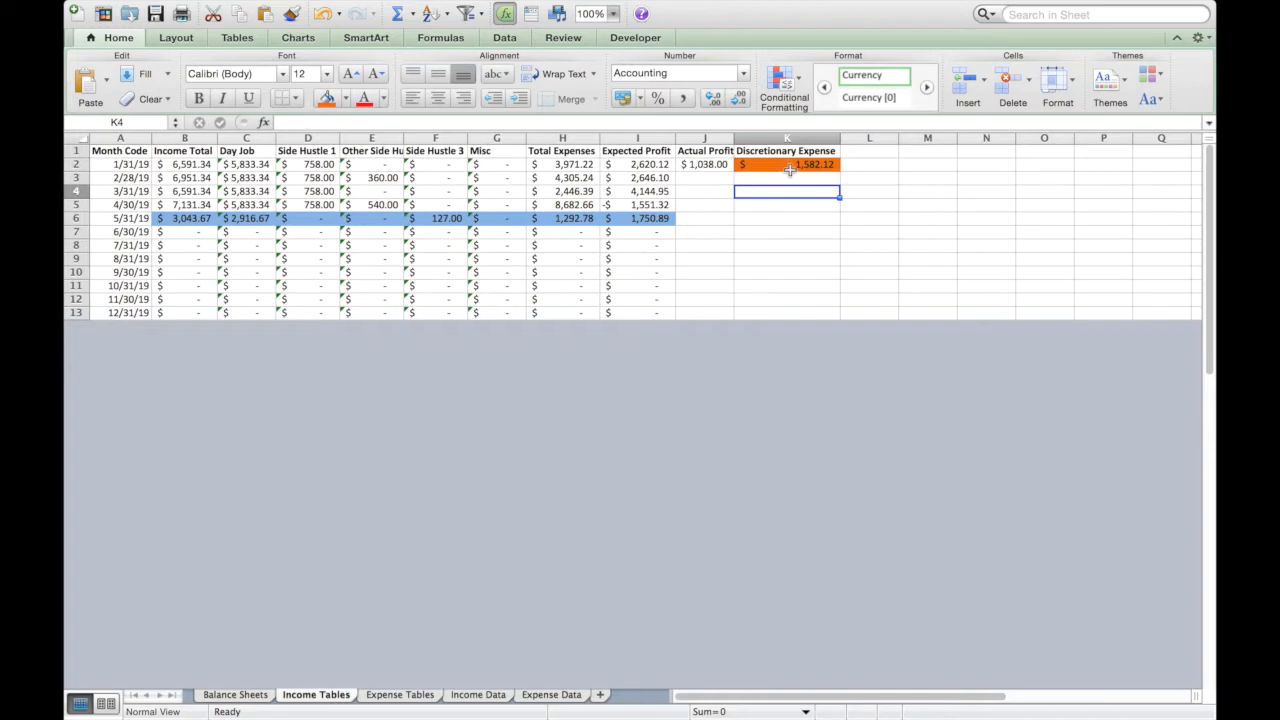
- Slightly widen the Actual Profit column J in Income Tables
left_click(793, 165)
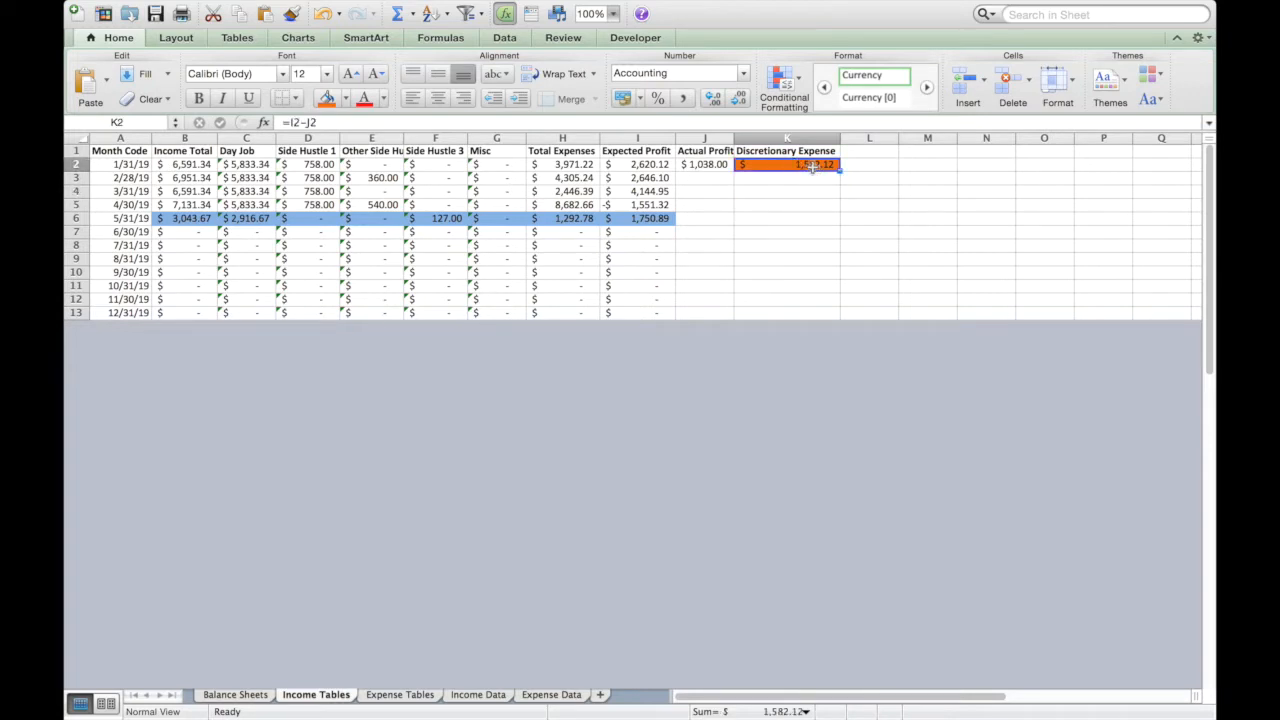
left_click(808, 178)
left_click(808, 167)
left_click_drag(734, 141, 739, 141)
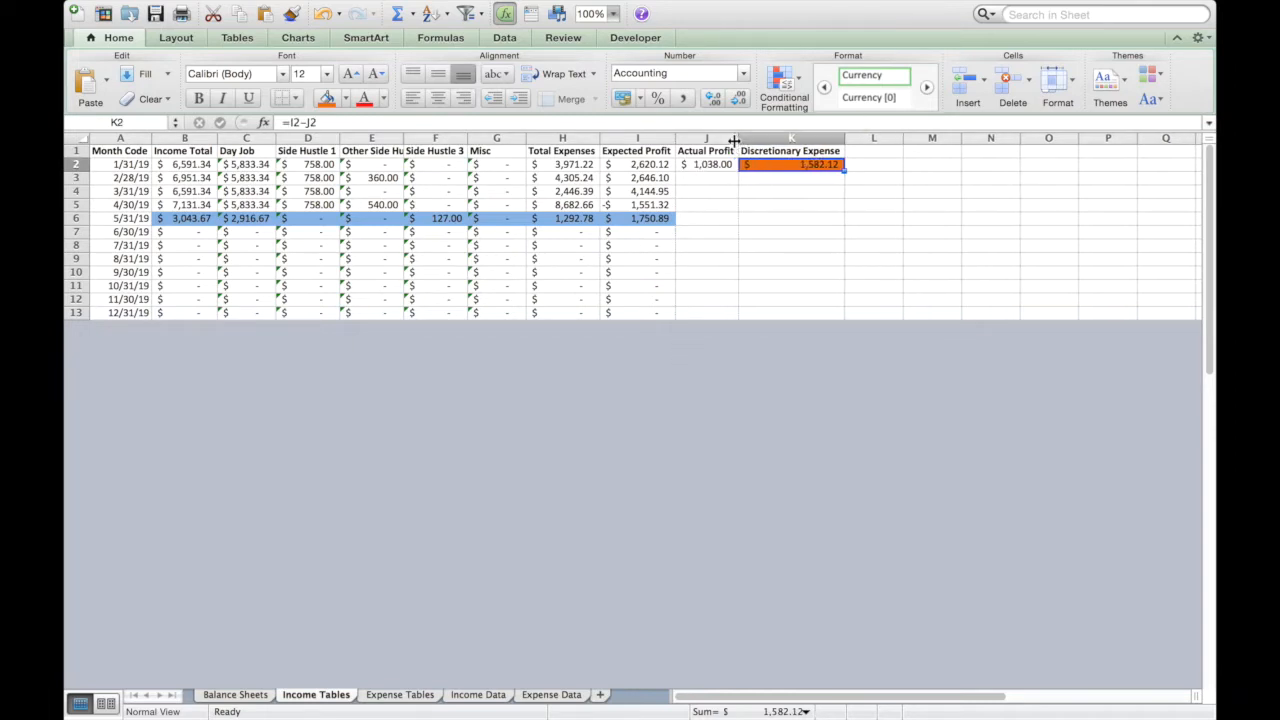
left_click(730, 178)
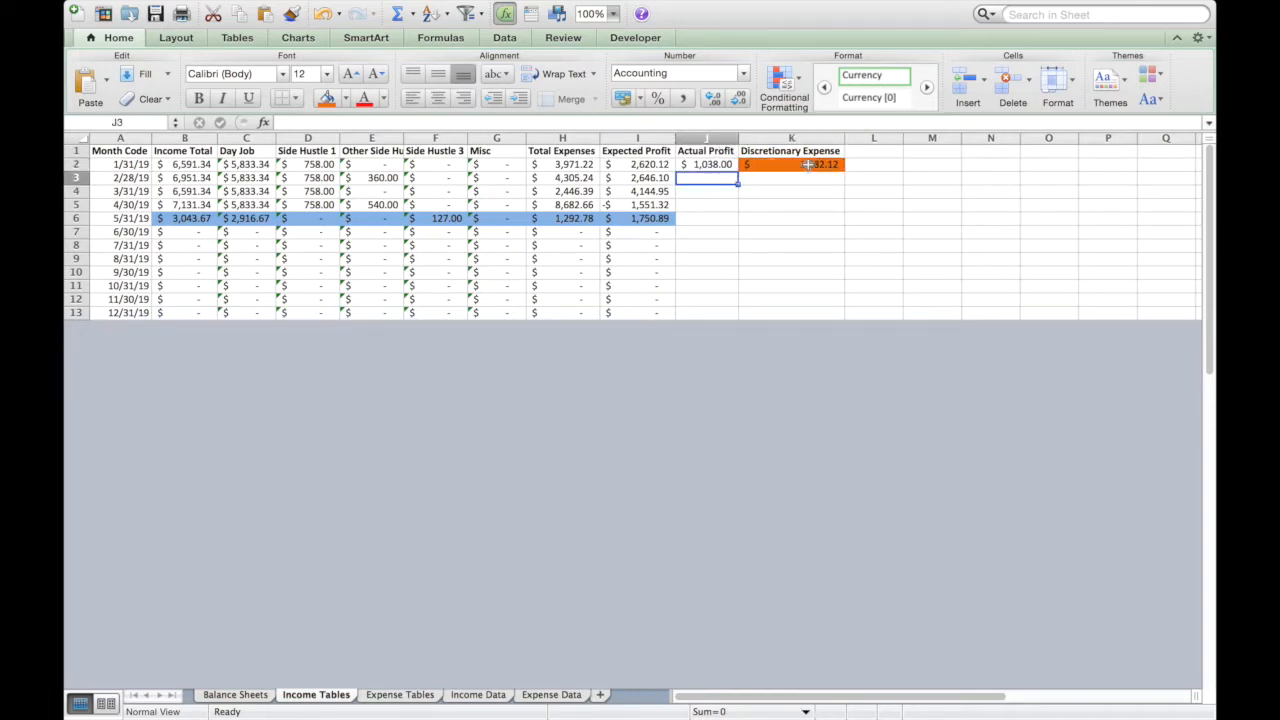